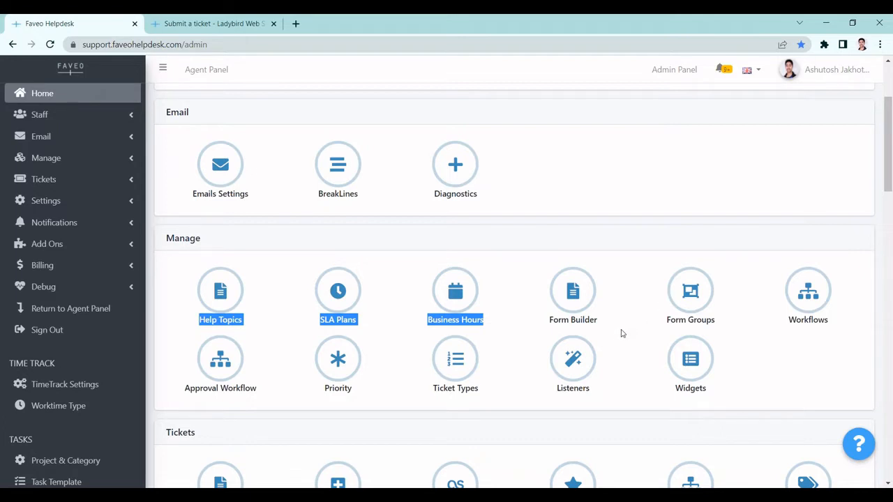
- Open the list of help topics from the admin panel's Manage section
{"action": "left_click", "coordinate": [542, 243]}
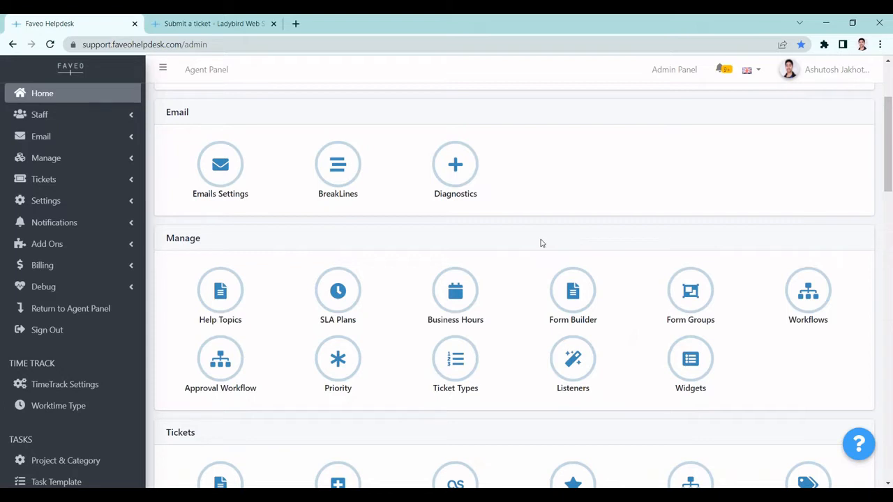
{"action": "left_click", "coordinate": [235, 288]}
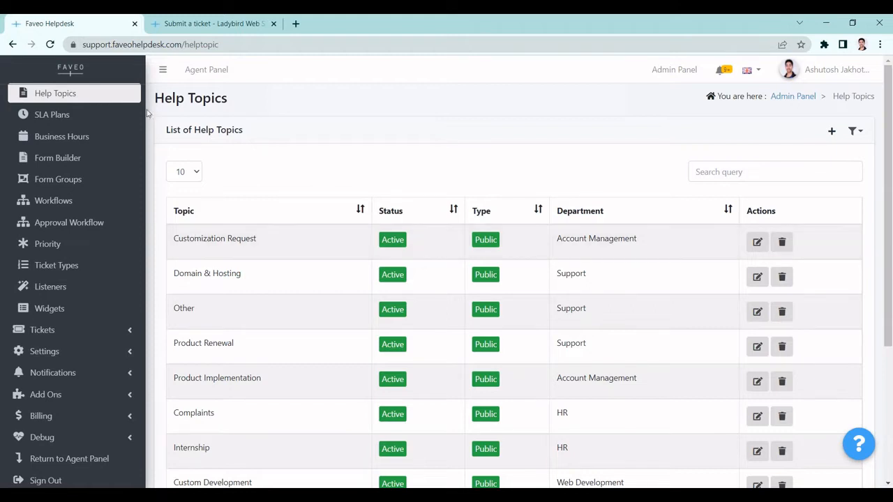
- Check the Help Topic field on the client ticket submission form, and return to the help topics list
{"action": "left_click", "coordinate": [206, 20]}
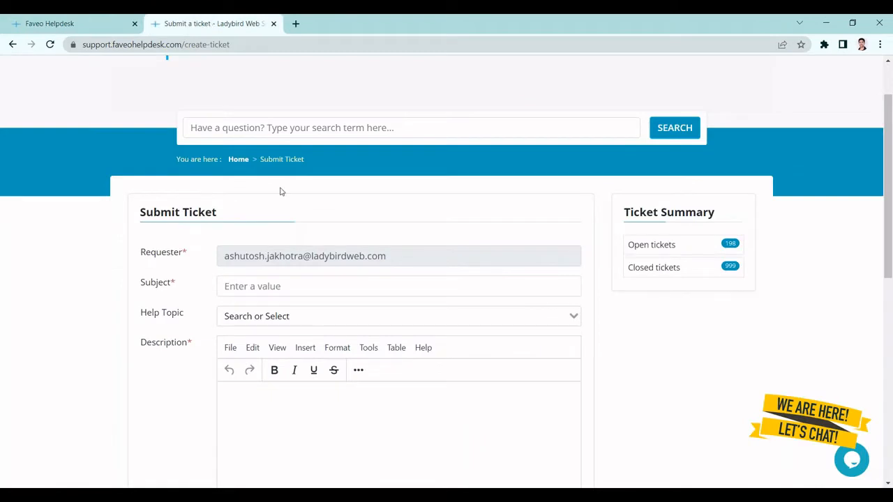
{"action": "scroll", "coordinate": [281, 191], "scroll_direction": "down", "scroll_amount": 1}
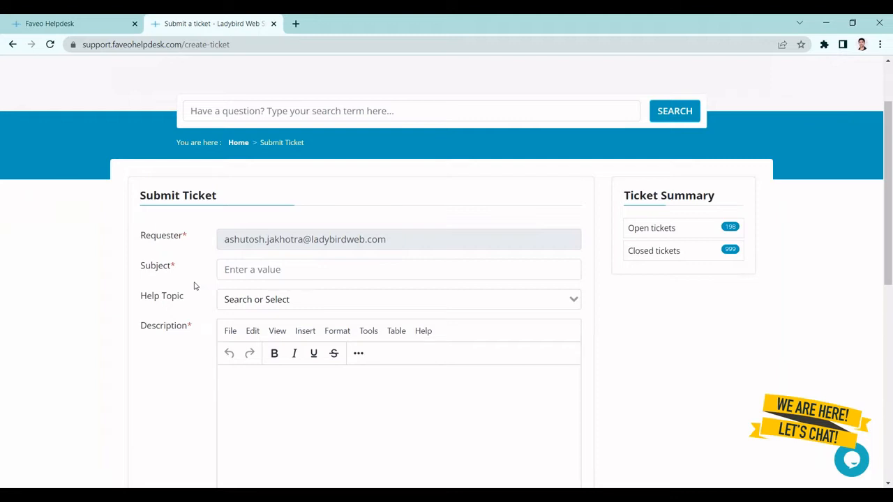
{"action": "left_click", "coordinate": [84, 18]}
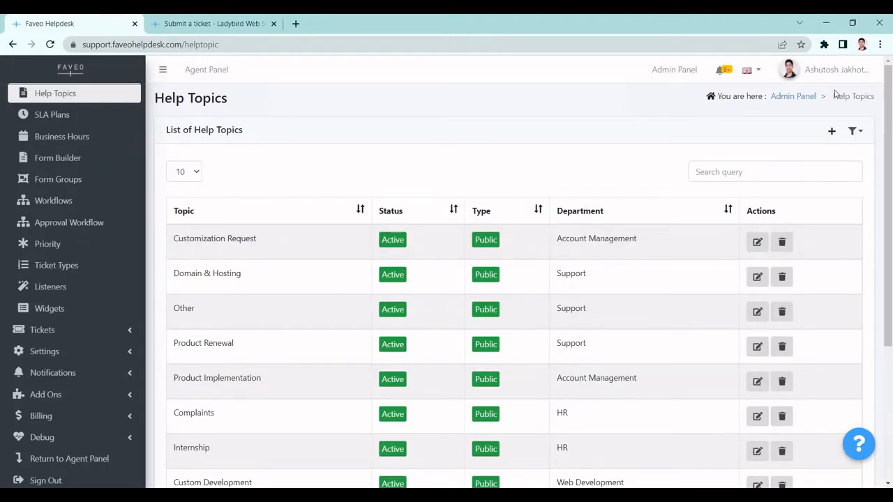
- Start a new help topic named Service Request and set its type to Public
{"action": "left_click", "coordinate": [831, 132]}
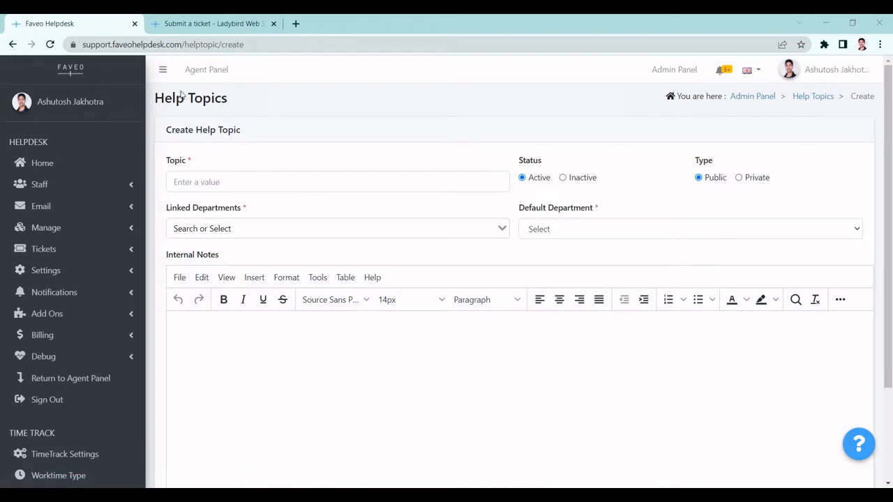
{"action": "left_click", "coordinate": [319, 180]}
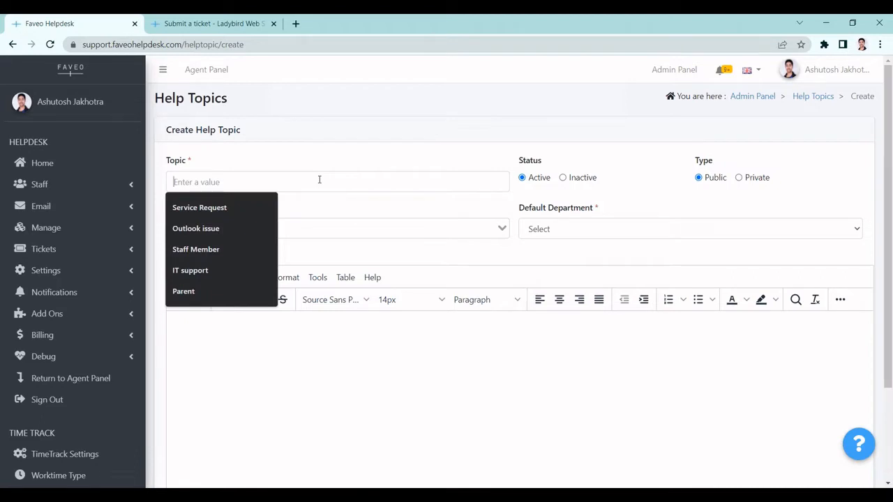
{"action": "left_click", "coordinate": [220, 207]}
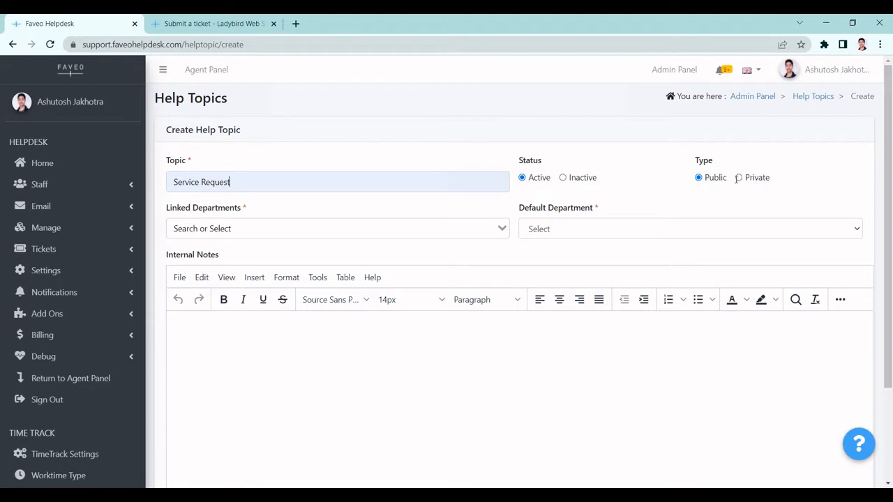
{"action": "left_click", "coordinate": [738, 179]}
{"action": "left_click", "coordinate": [700, 180]}
- Link the Support and DevOps departments to the help topic and set Support as the default department
{"action": "left_click", "coordinate": [246, 227]}
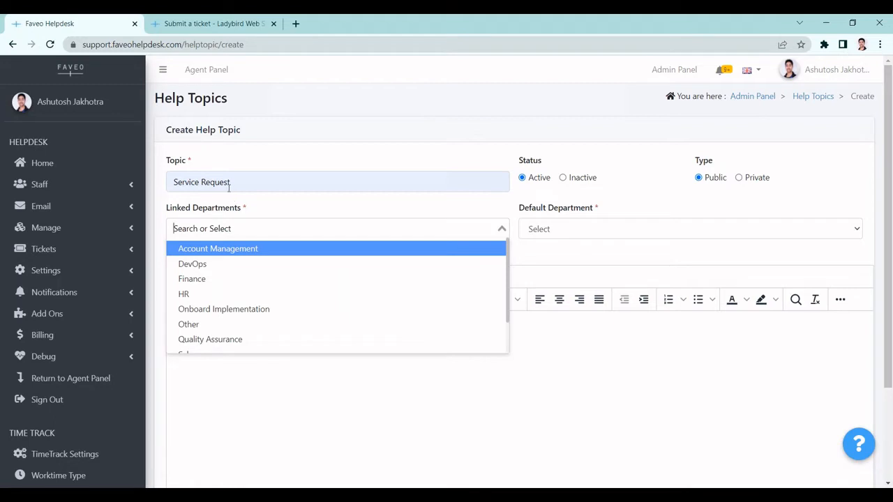
{"action": "scroll", "coordinate": [225, 296], "scroll_direction": "down", "scroll_amount": 1}
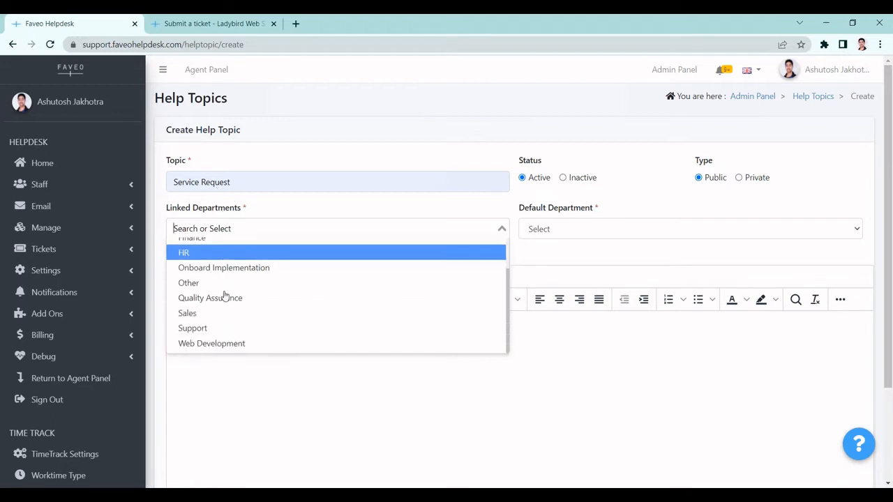
{"action": "left_click", "coordinate": [222, 327]}
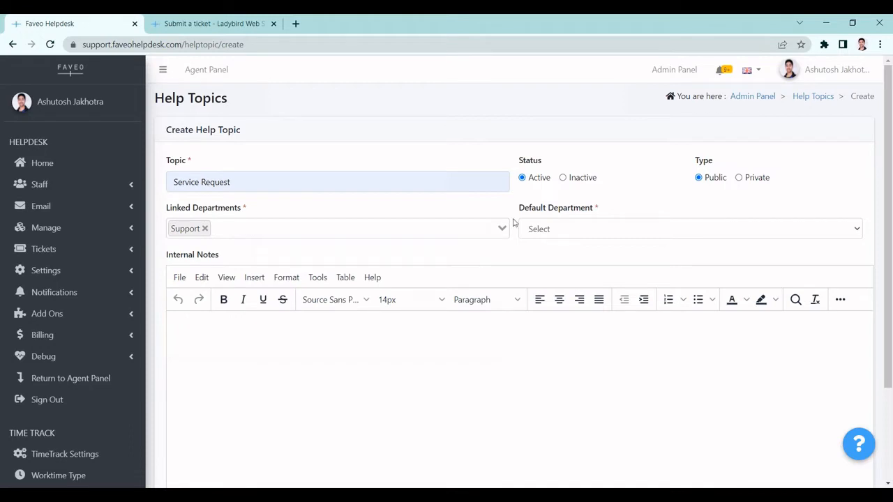
{"action": "left_click_drag", "start_coordinate": [521, 208], "coordinate": [584, 209]}
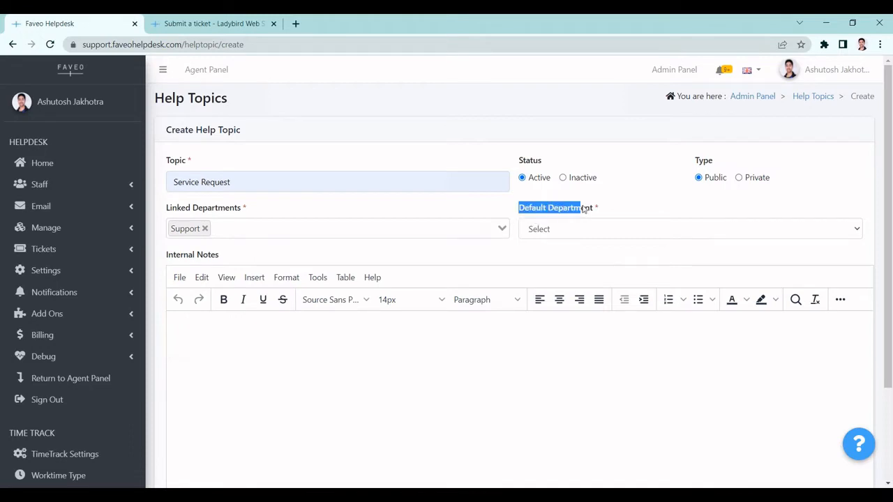
{"action": "left_click", "coordinate": [556, 232]}
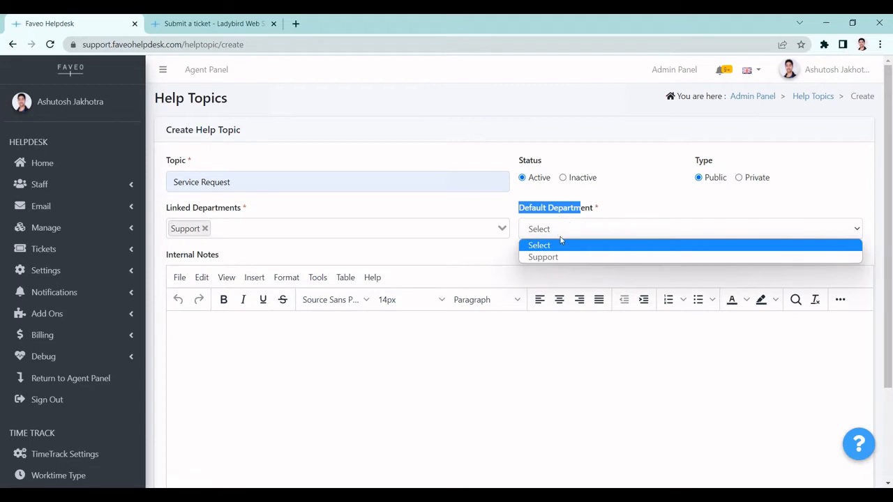
{"action": "left_click", "coordinate": [409, 227]}
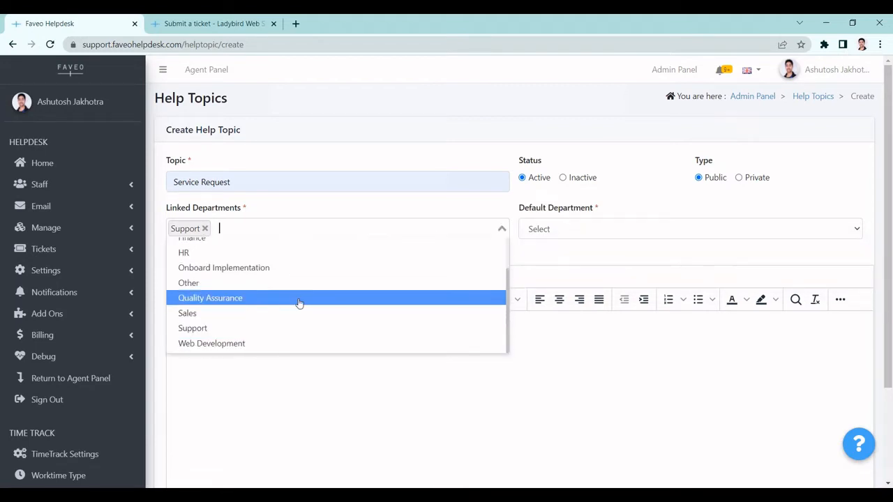
{"action": "scroll", "coordinate": [299, 304], "scroll_direction": "up", "scroll_amount": 1}
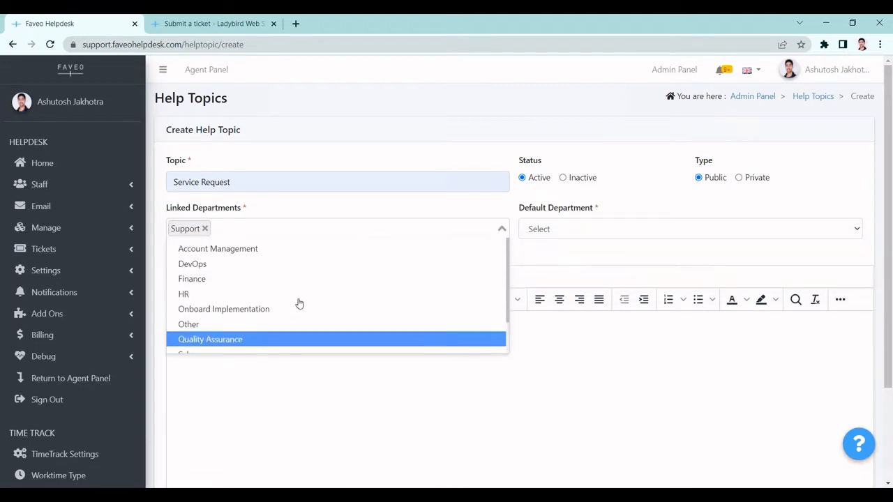
{"action": "left_click", "coordinate": [289, 266]}
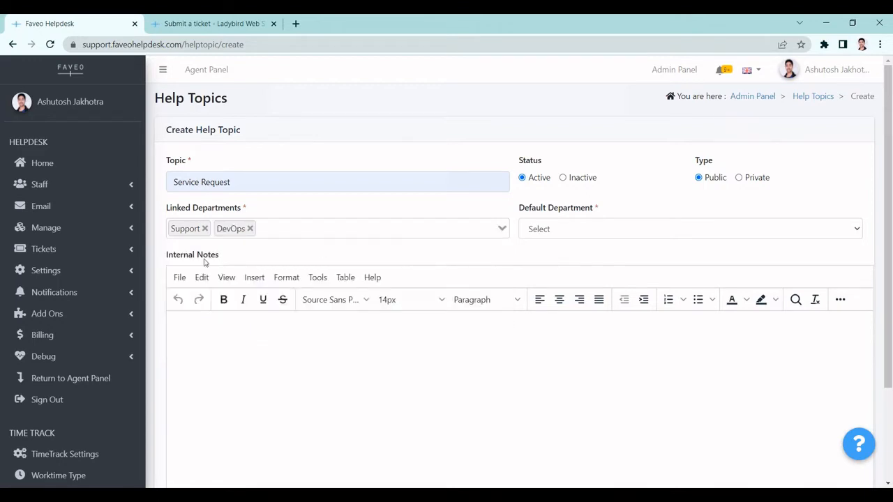
{"action": "left_click", "coordinate": [542, 236]}
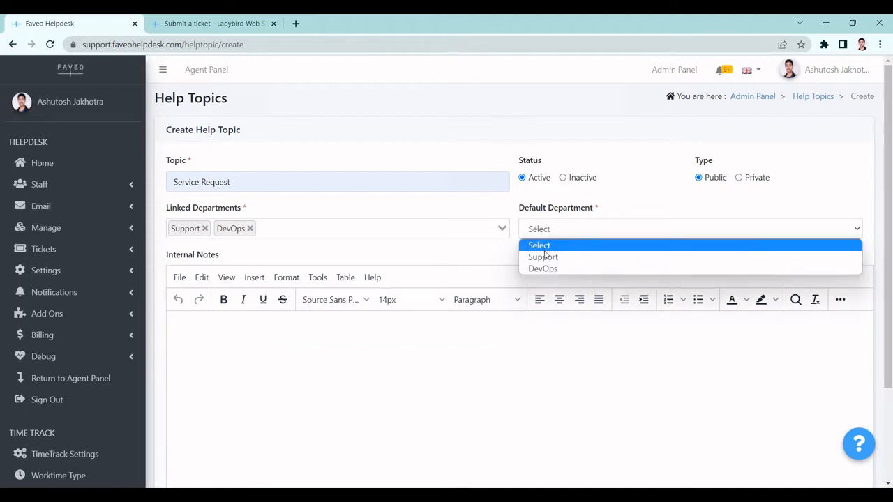
{"action": "left_click", "coordinate": [544, 257]}
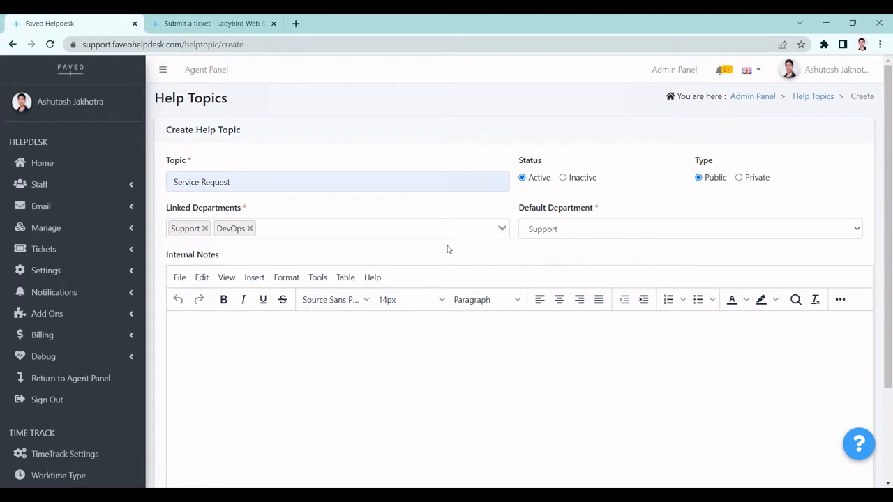
- Review the internal notes area and the system default option of the Service Request topic, and save the topic
{"action": "scroll", "coordinate": [348, 258], "scroll_direction": "down", "scroll_amount": 1}
{"action": "left_click", "coordinate": [245, 268]}
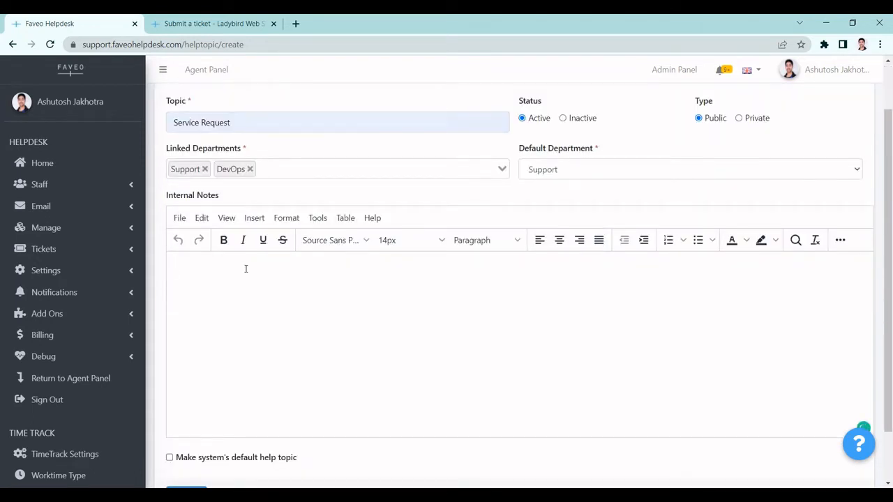
{"action": "scroll", "coordinate": [246, 268], "scroll_direction": "down", "scroll_amount": 1}
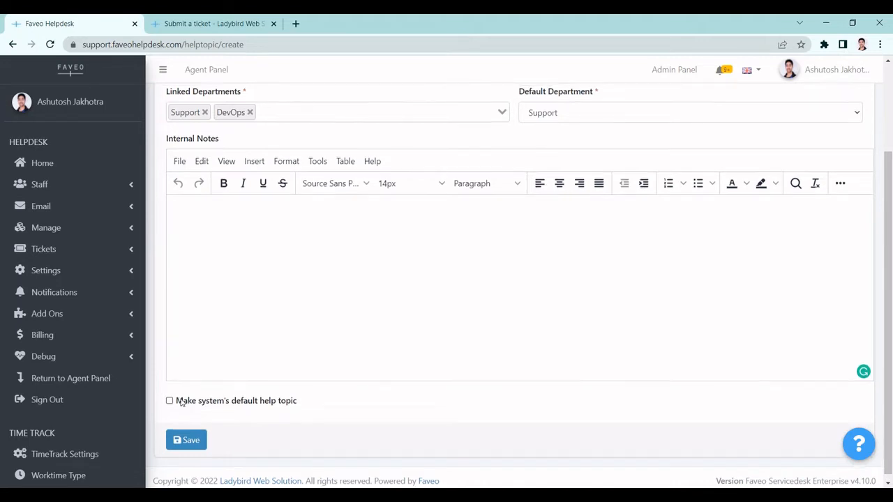
{"action": "scroll", "coordinate": [180, 401], "scroll_direction": "up", "scroll_amount": 1}
{"action": "left_click_drag", "start_coordinate": [307, 425], "coordinate": [199, 425]}
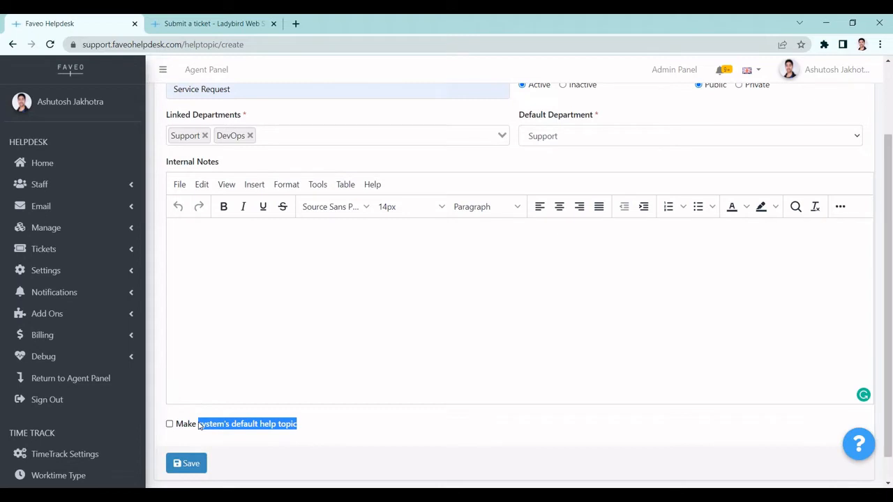
{"action": "scroll", "coordinate": [241, 380], "scroll_direction": "up", "scroll_amount": 3}
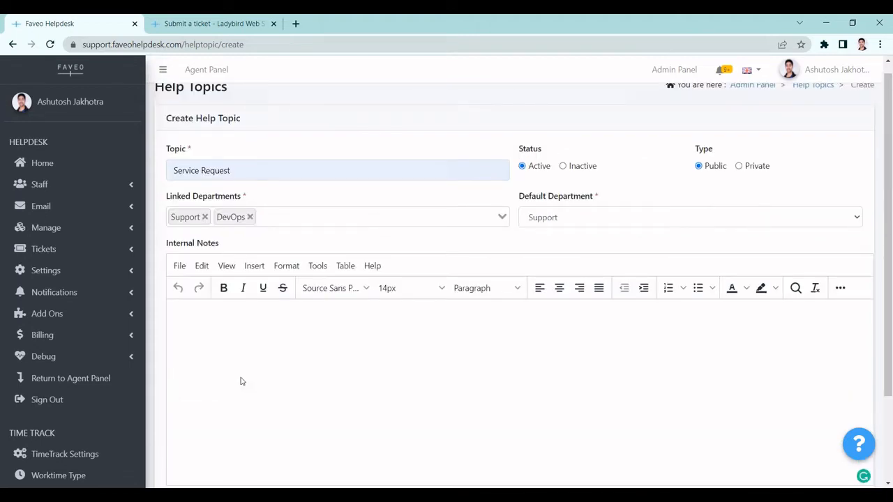
{"action": "scroll", "coordinate": [242, 382], "scroll_direction": "down", "scroll_amount": 1}
{"action": "scroll", "coordinate": [242, 382], "scroll_direction": "up", "scroll_amount": 2}
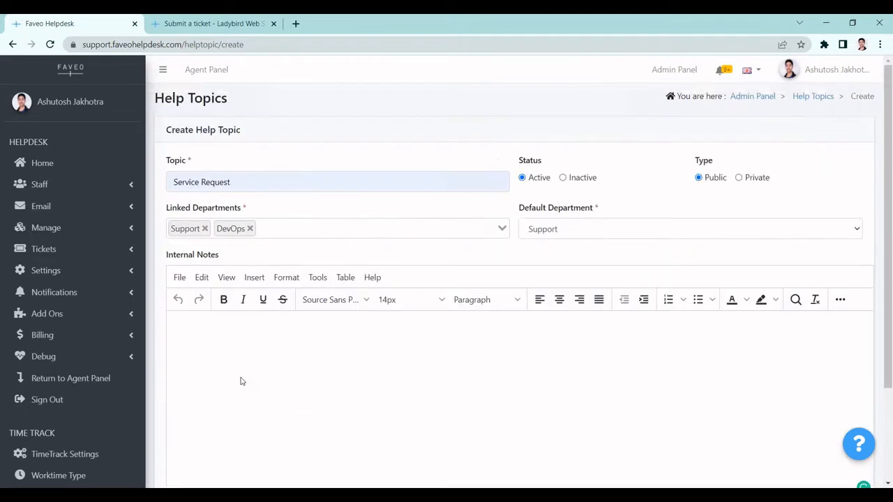
{"action": "scroll", "coordinate": [242, 381], "scroll_direction": "down", "scroll_amount": 2}
{"action": "left_click", "coordinate": [188, 434]}
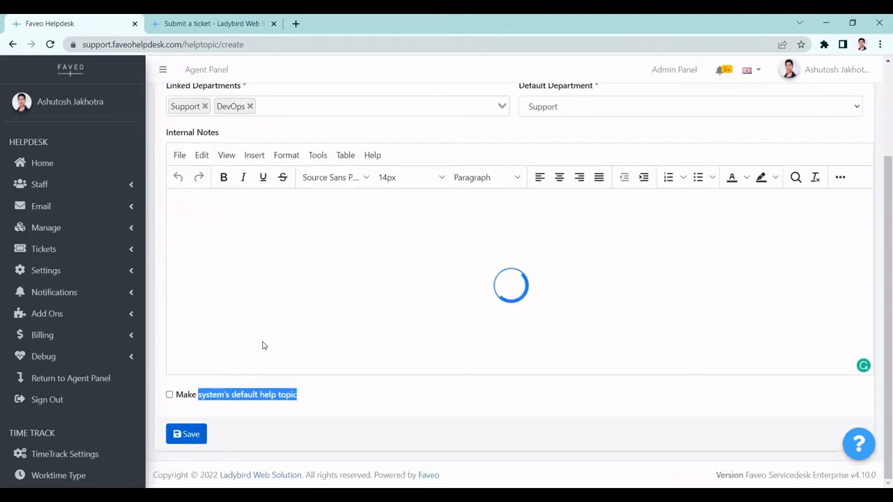
- Switch to the ticket submission form and choose Service Request as the help topic
{"action": "left_click", "coordinate": [222, 21]}
{"action": "left_click", "coordinate": [277, 299]}
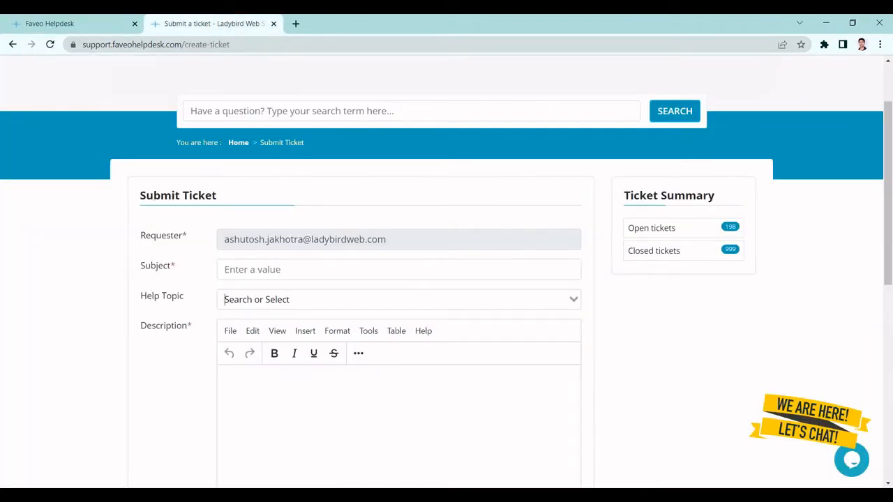
{"action": "type", "text": "supp"}
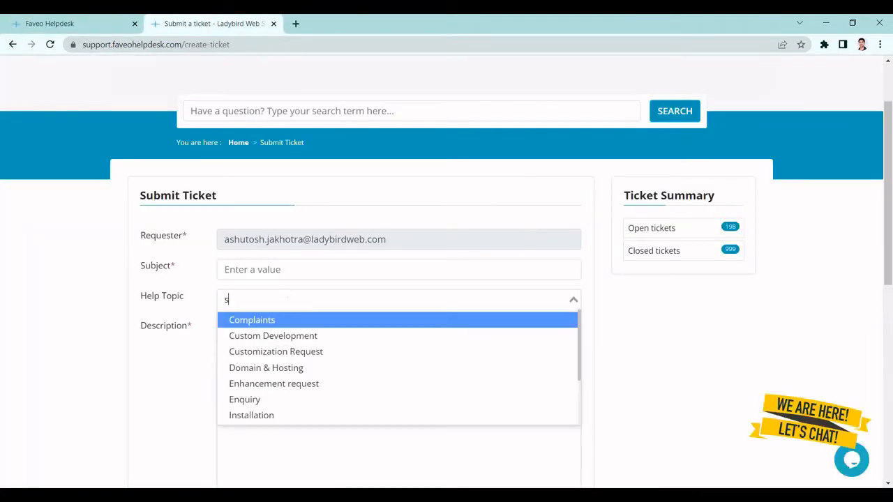
{"action": "key", "text": "BackSpace"}
{"action": "key", "text": "BackSpace"}
{"action": "key", "text": "BackSpace"}
{"action": "key", "text": "BackSpace"}
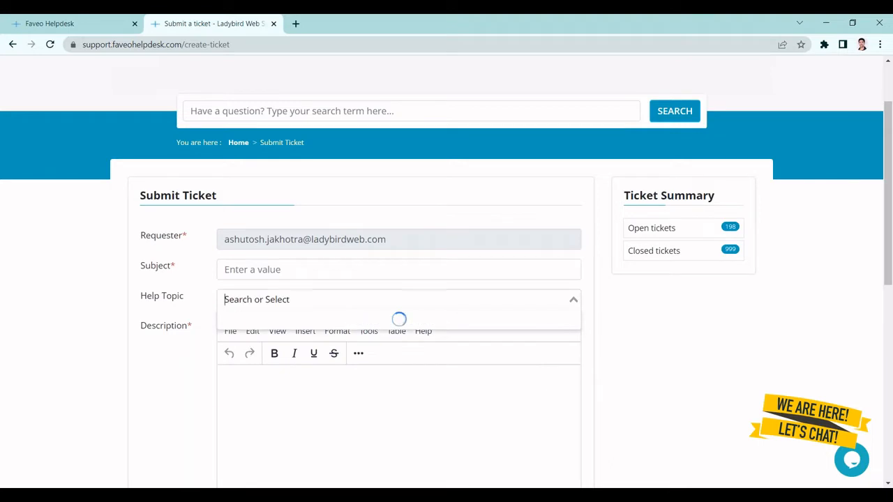
{"action": "type", "text": "serv"}
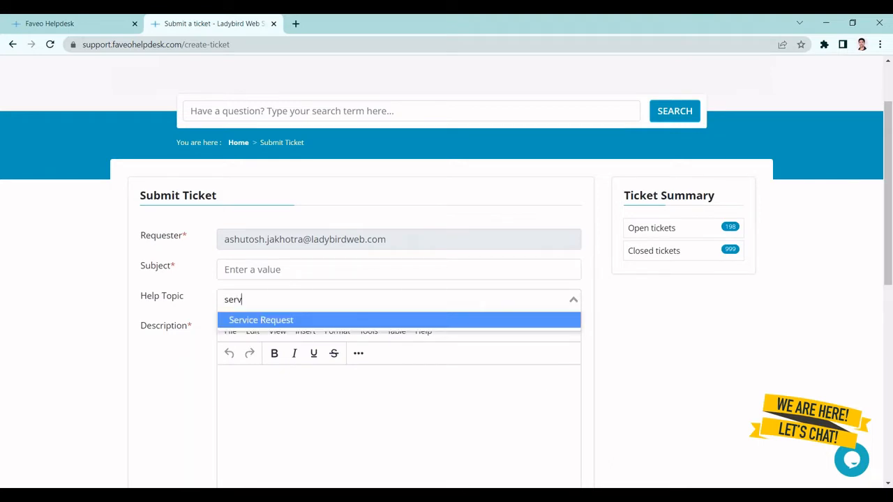
{"action": "left_click", "coordinate": [273, 319]}
- Enter "Faveo ticket" as the ticket's subject and copy the same text into the description
{"action": "scroll", "coordinate": [199, 254], "scroll_direction": "down", "scroll_amount": 1}
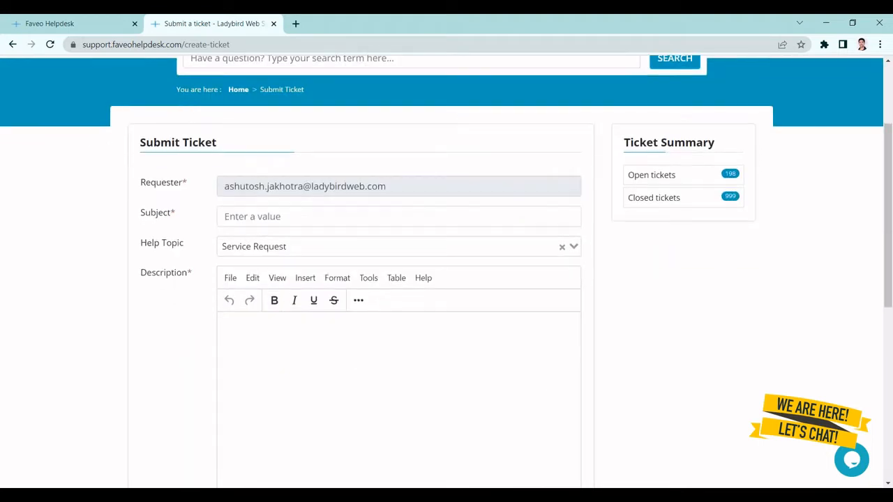
{"action": "left_click", "coordinate": [238, 214]}
{"action": "type", "text": "Fave"}
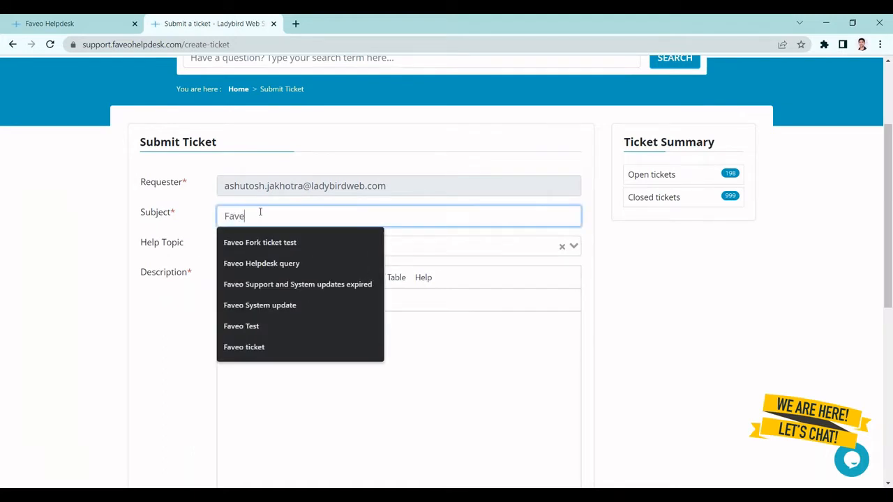
{"action": "type", "text": "o ticket"}
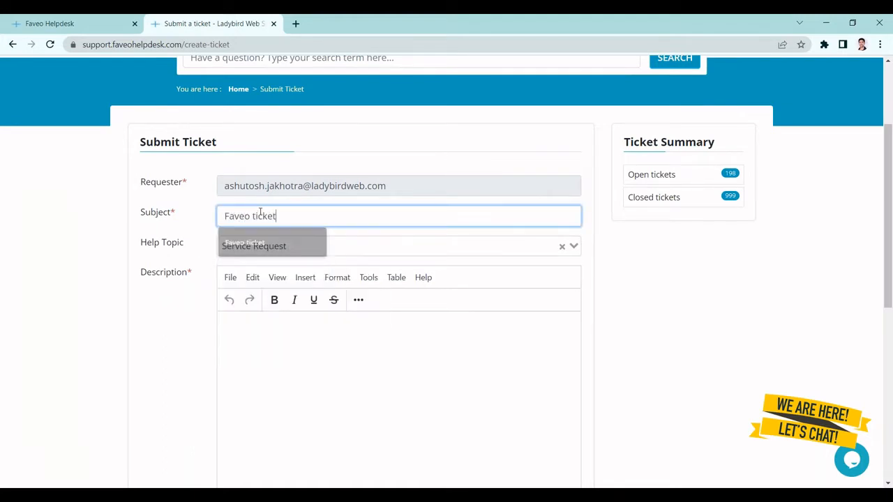
{"action": "scroll", "coordinate": [261, 211], "scroll_direction": "down", "scroll_amount": 1}
{"action": "key", "text": "ctrl+a"}
{"action": "key", "text": "ctrl+c"}
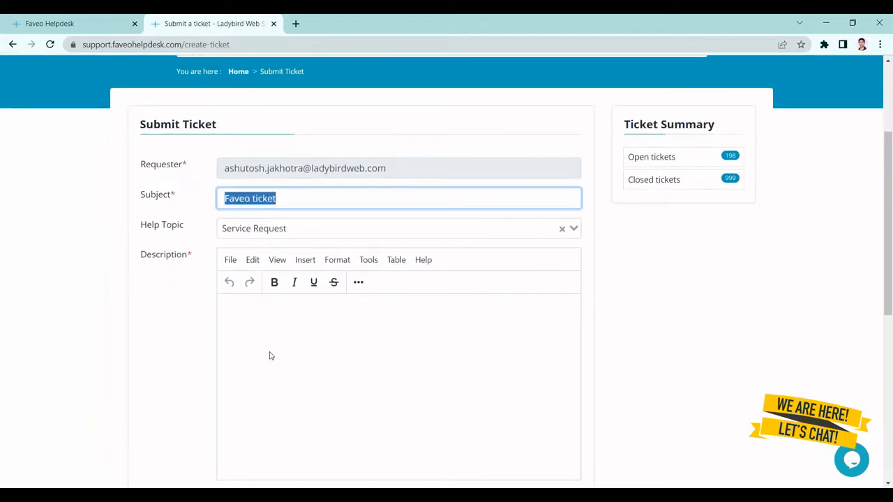
{"action": "left_click", "coordinate": [271, 357]}
{"action": "key", "text": "ctrl+v"}
- Submit the completed ticket and bring its creation confirmation into view
{"action": "scroll", "coordinate": [272, 357], "scroll_direction": "down", "scroll_amount": 2}
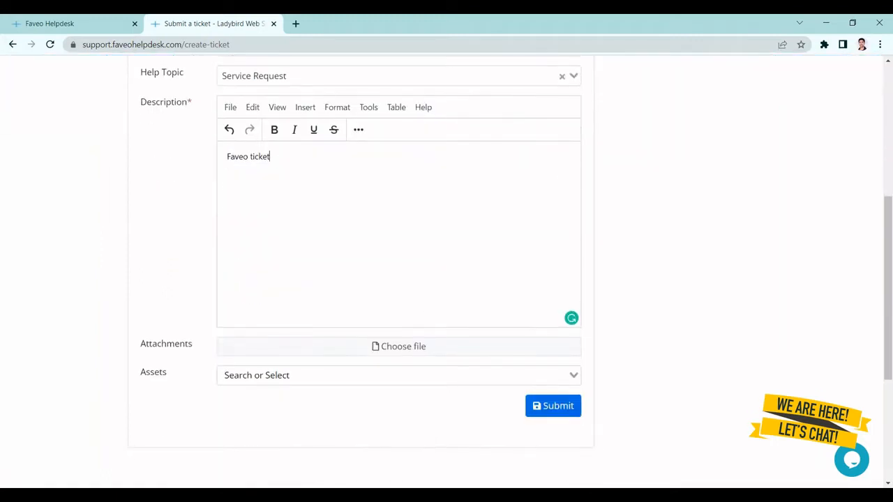
{"action": "left_click", "coordinate": [553, 406]}
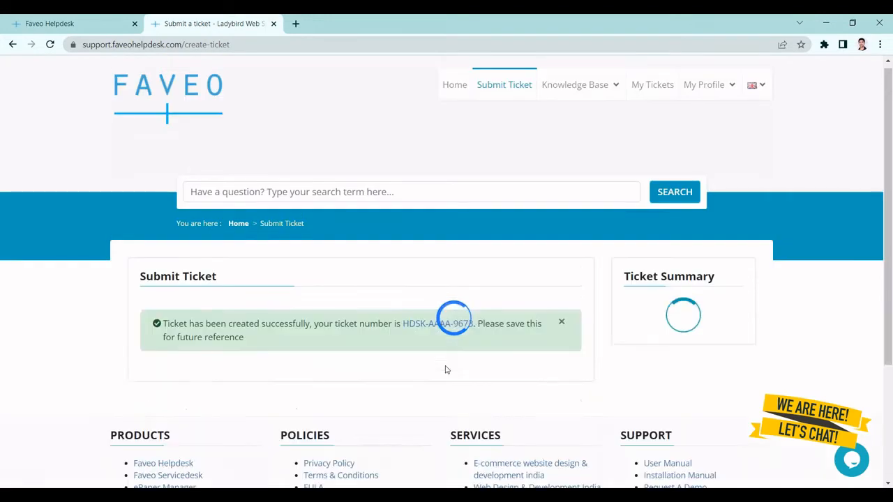
{"action": "scroll", "coordinate": [444, 367], "scroll_direction": "down", "scroll_amount": 3}
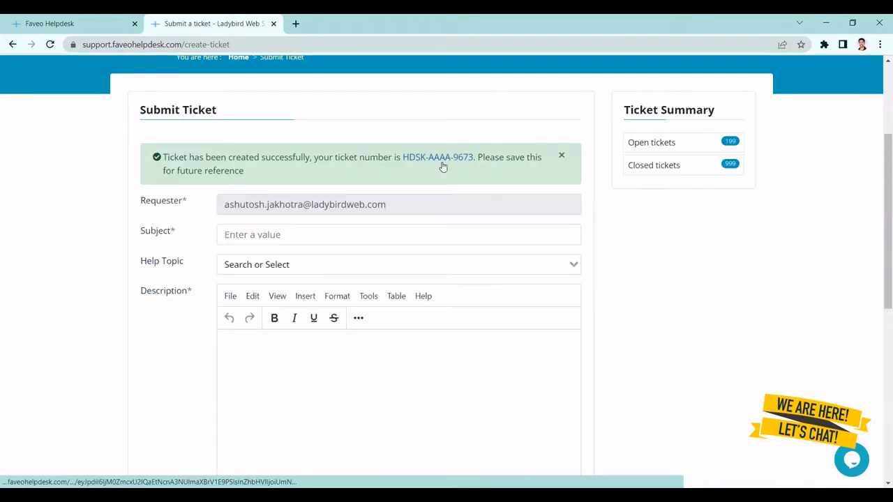
- Open the newly submitted Faveo ticket from the client's ticket list and check its help topic and department
{"action": "scroll", "coordinate": [442, 168], "scroll_direction": "up", "scroll_amount": 3}
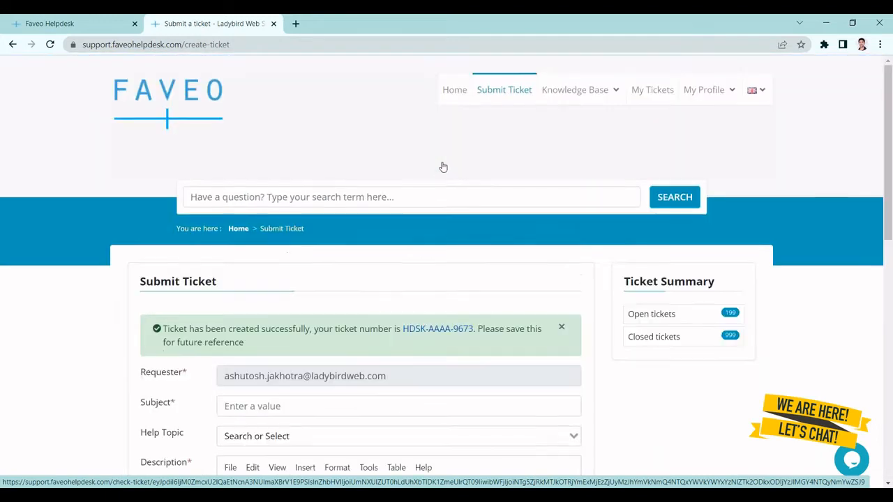
{"action": "left_click", "coordinate": [659, 90]}
{"action": "scroll", "coordinate": [334, 213], "scroll_direction": "down", "scroll_amount": 1}
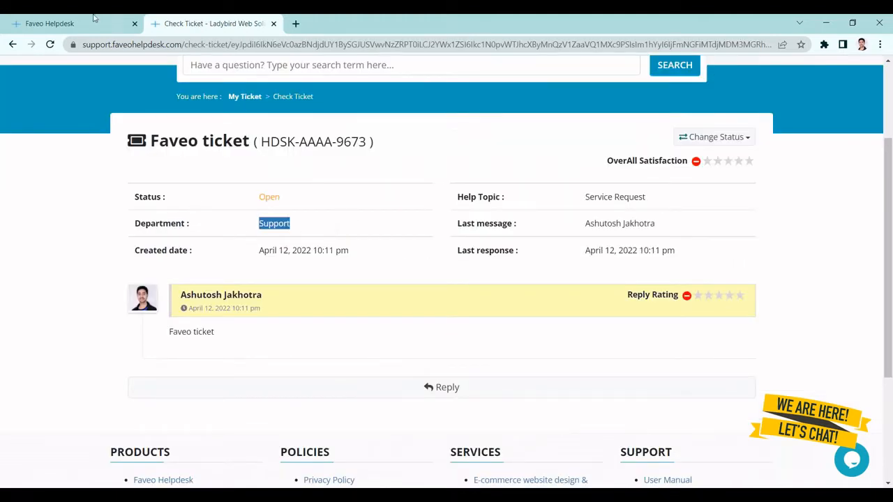
- Return to the helpdesk admin panel and start creating a new business hours entry
{"action": "left_click", "coordinate": [95, 20]}
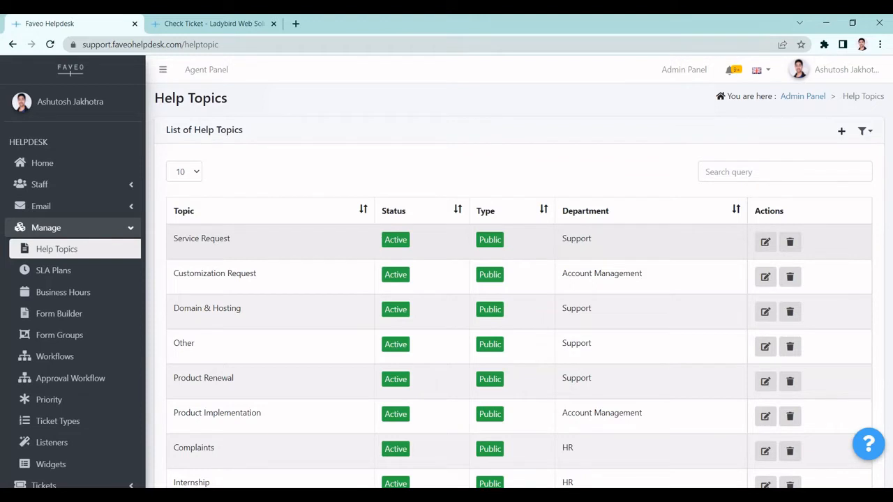
{"action": "left_click", "coordinate": [77, 173]}
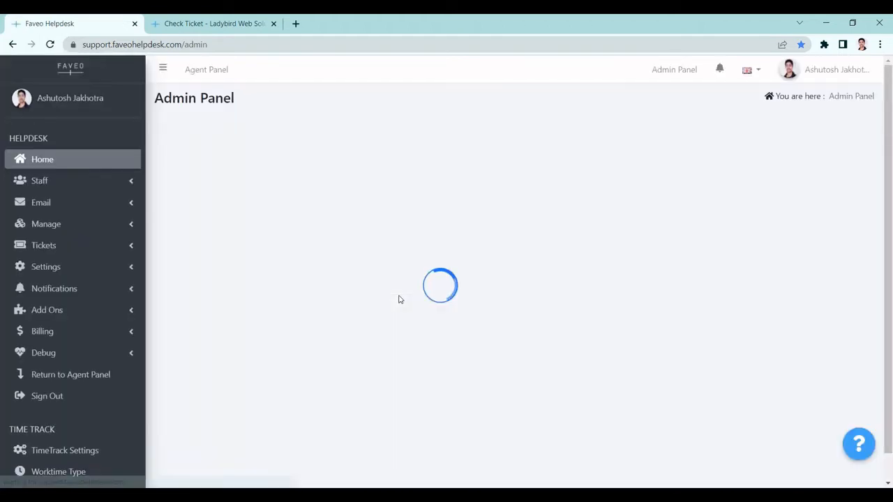
{"action": "scroll", "coordinate": [400, 299], "scroll_direction": "down", "scroll_amount": 2}
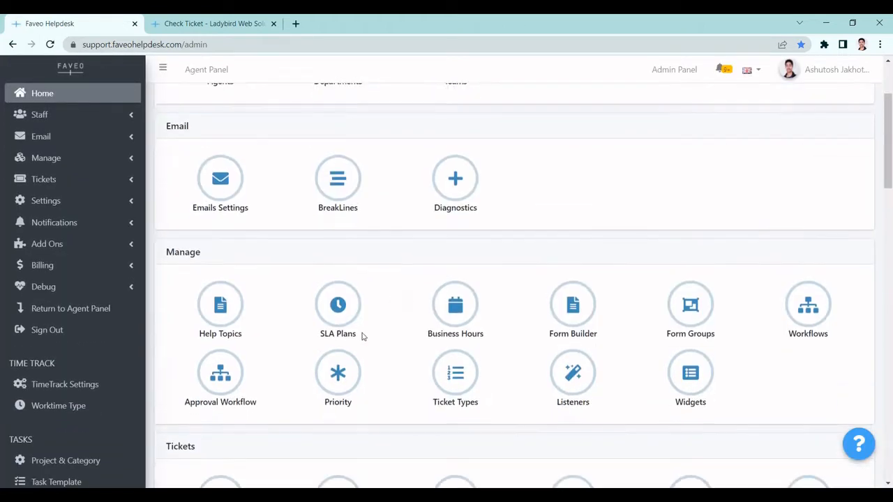
{"action": "left_click", "coordinate": [461, 301]}
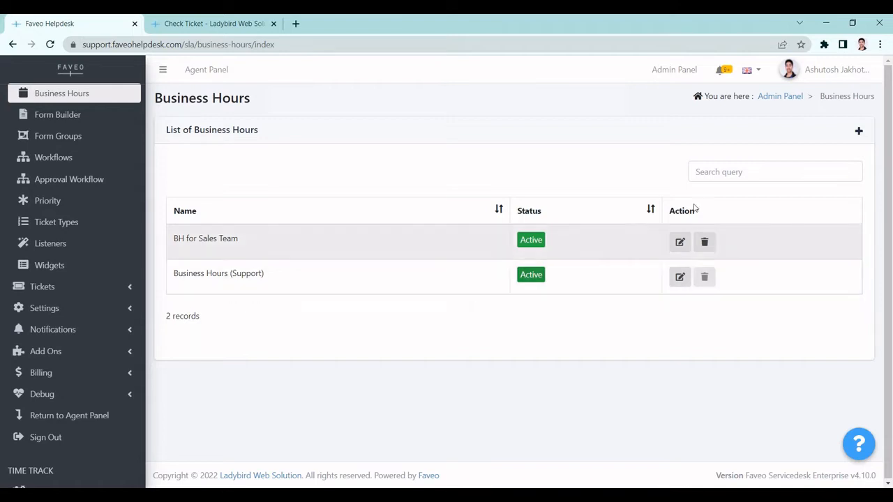
{"action": "left_click", "coordinate": [858, 130]}
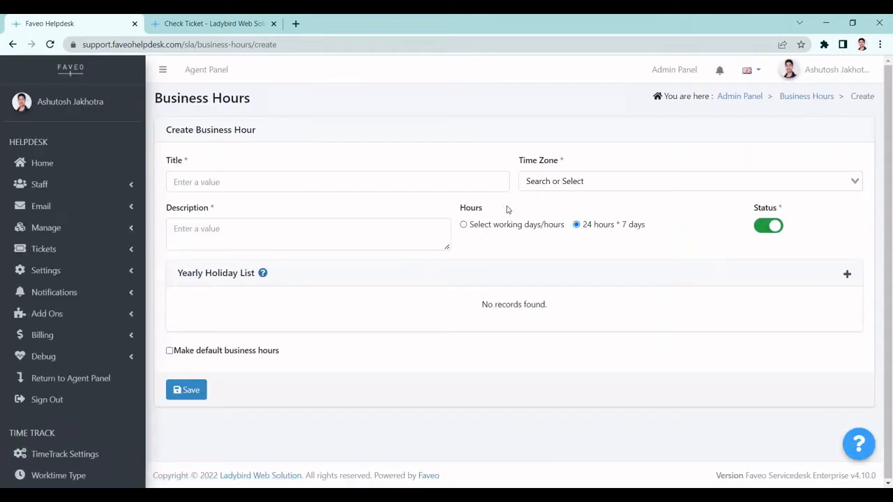
- Title the new business hours entry "Service Request Team"
{"action": "left_click", "coordinate": [280, 173]}
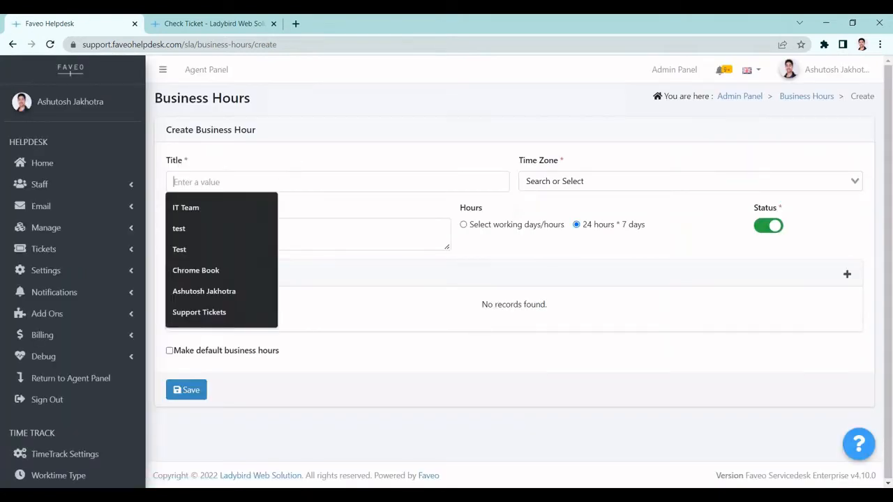
{"action": "type", "text": "Ser"}
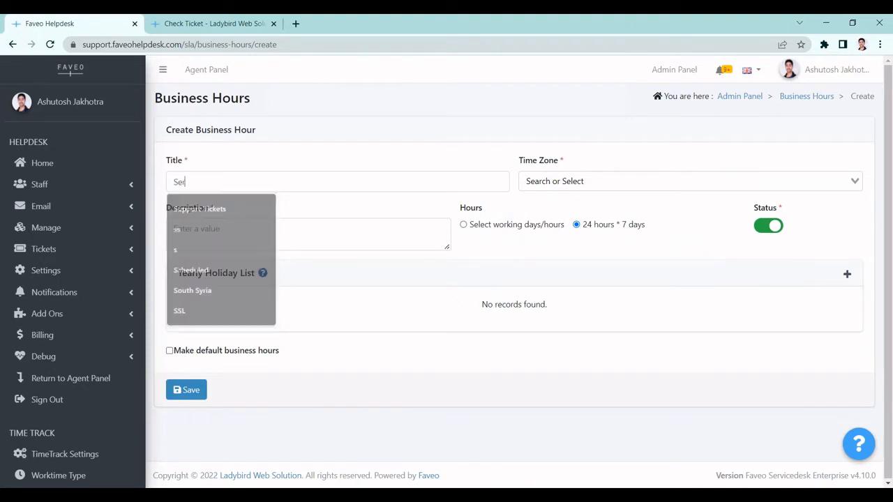
{"action": "type", "text": "vice Team"}
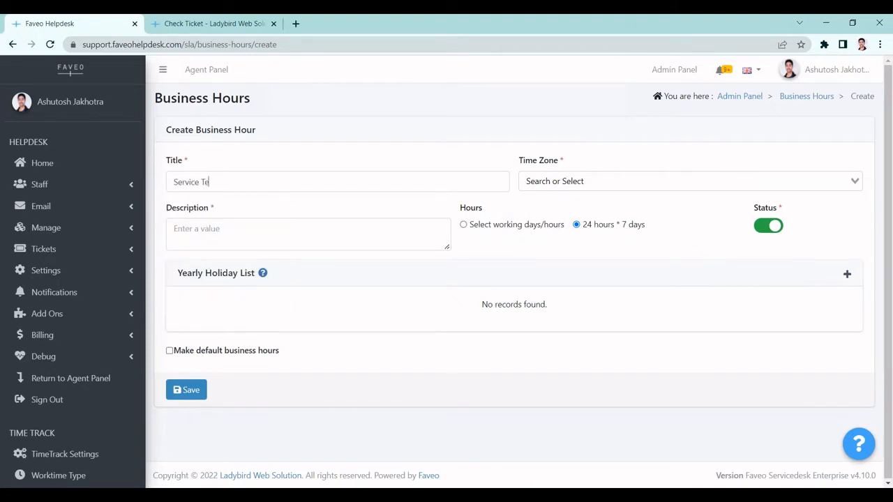
{"action": "left_click", "coordinate": [202, 182]}
{"action": "type", "text": "Reu"}
{"action": "key", "text": "BackSpace"}
{"action": "type", "text": "quest"}
- Set the time zone to (GMT+05:30) Asia/Kolkata and copy the title into the description
{"action": "left_click", "coordinate": [600, 175]}
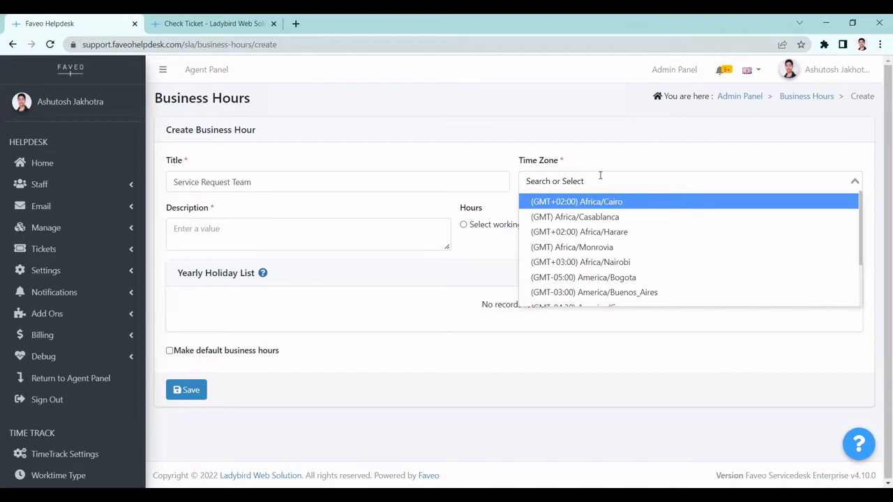
{"action": "type", "text": "kol"}
{"action": "left_click", "coordinate": [579, 202]}
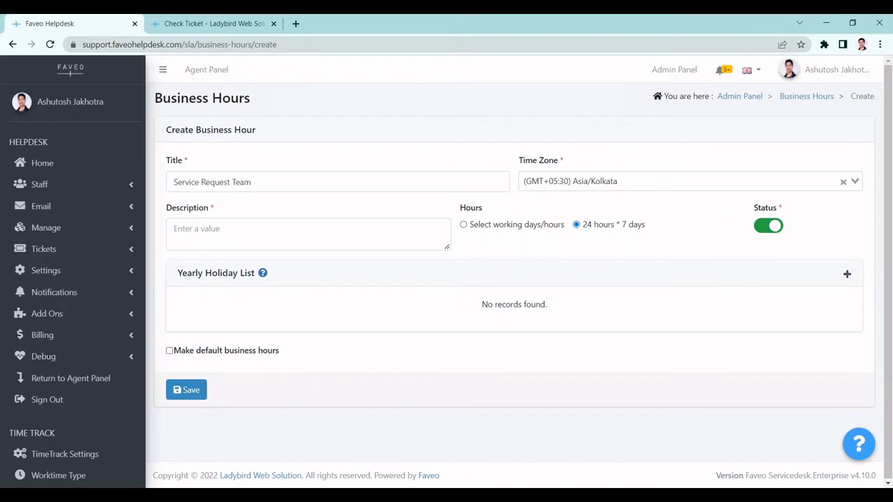
{"action": "triple_click", "coordinate": [283, 184]}
{"action": "key", "text": "ctrl+c"}
{"action": "left_click", "coordinate": [264, 224]}
{"action": "key", "text": "ctrl+v"}
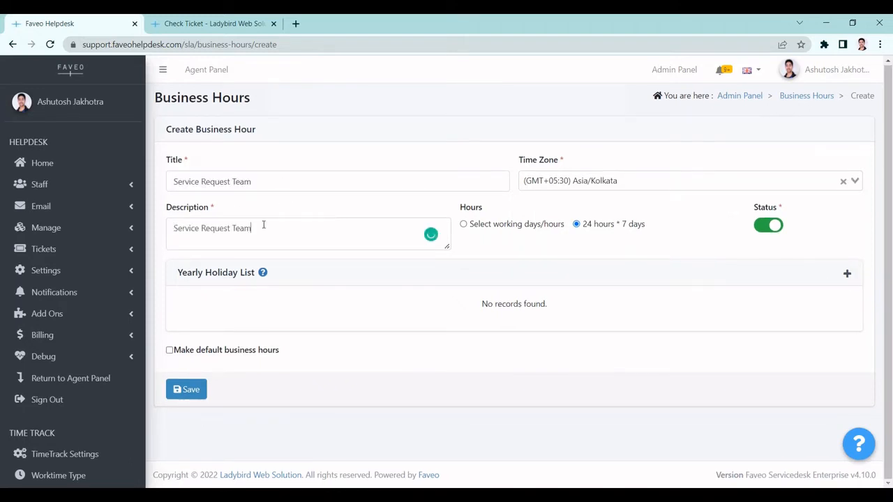
- Switch the schedule to selected working days to examine the per-day open hours, and restore 24 hours * 7 days
{"action": "left_click", "coordinate": [463, 224]}
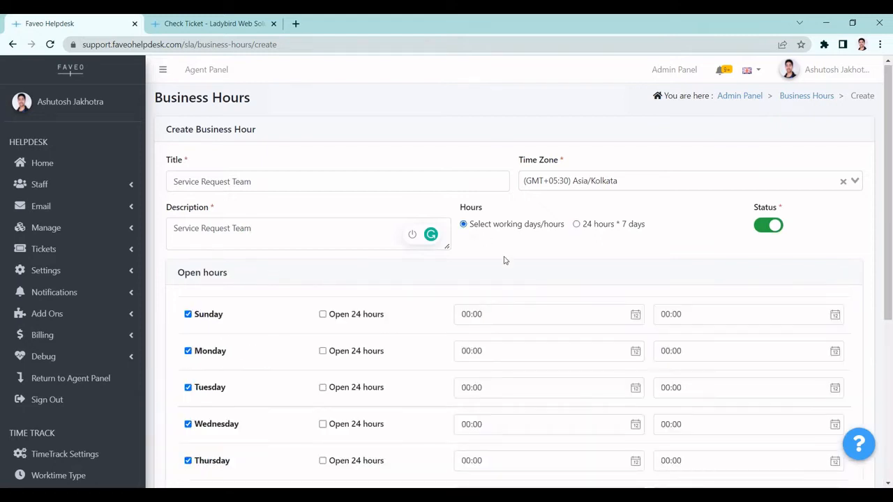
{"action": "scroll", "coordinate": [504, 259], "scroll_direction": "down", "scroll_amount": 3}
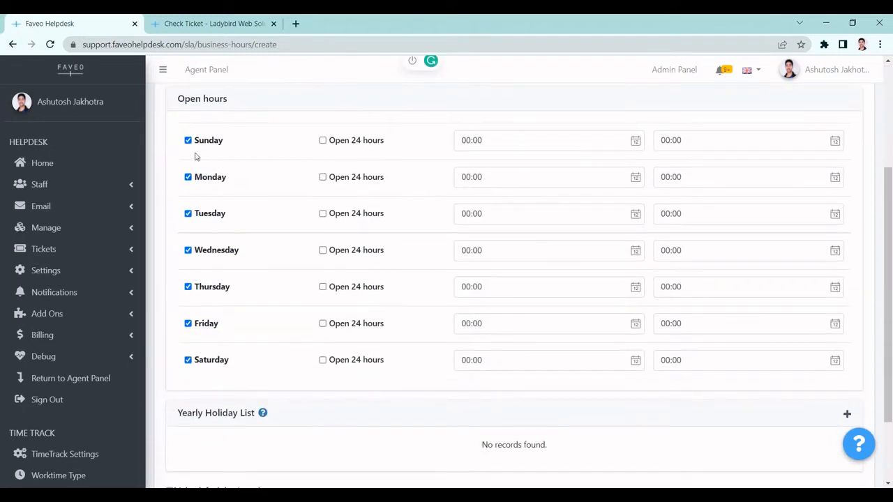
{"action": "scroll", "coordinate": [210, 167], "scroll_direction": "up", "scroll_amount": 2}
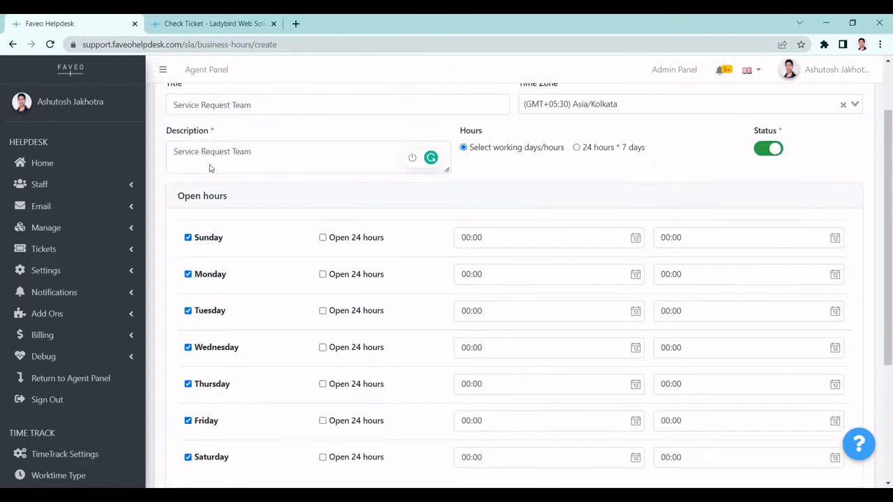
{"action": "left_click", "coordinate": [577, 159]}
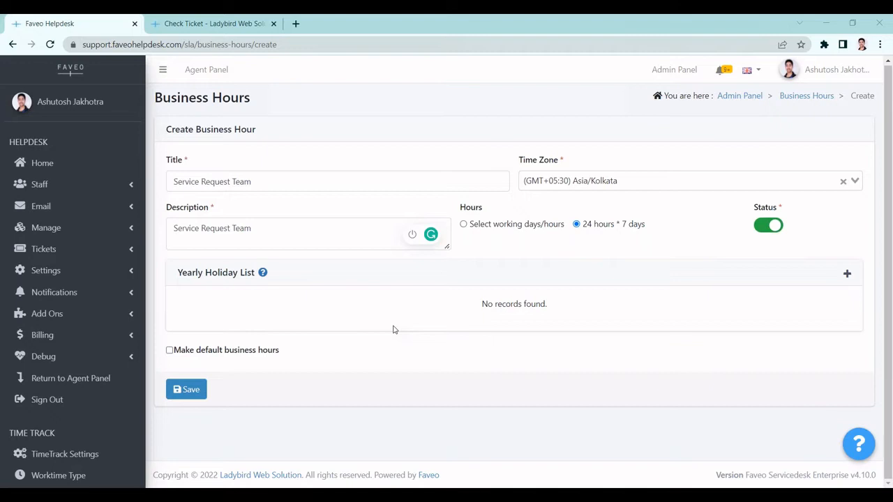
- Save the business hours entry and start creating a new SLA plan from the admin panel
{"action": "left_click", "coordinate": [192, 390]}
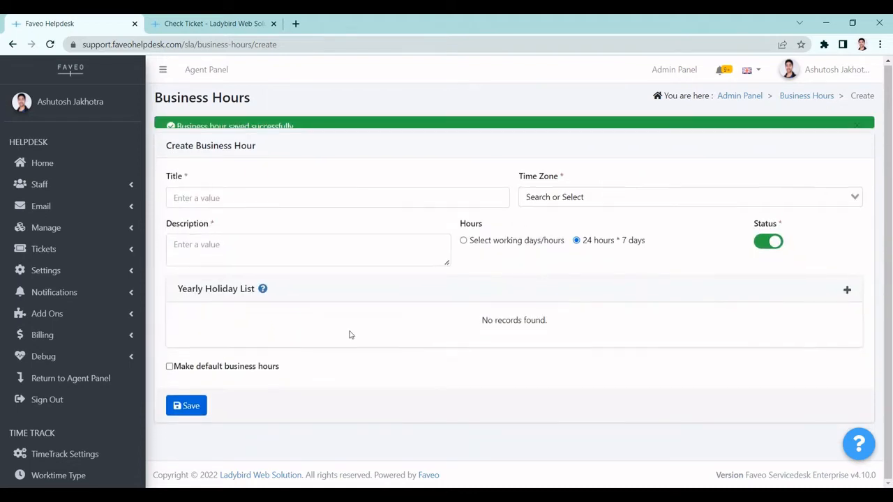
{"action": "left_click", "coordinate": [735, 99]}
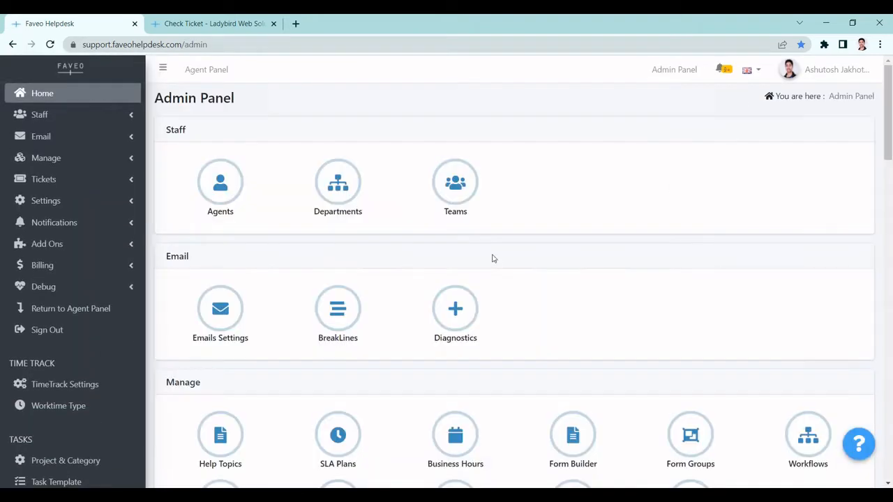
{"action": "scroll", "coordinate": [492, 257], "scroll_direction": "down", "scroll_amount": 1}
{"action": "left_click", "coordinate": [334, 340]}
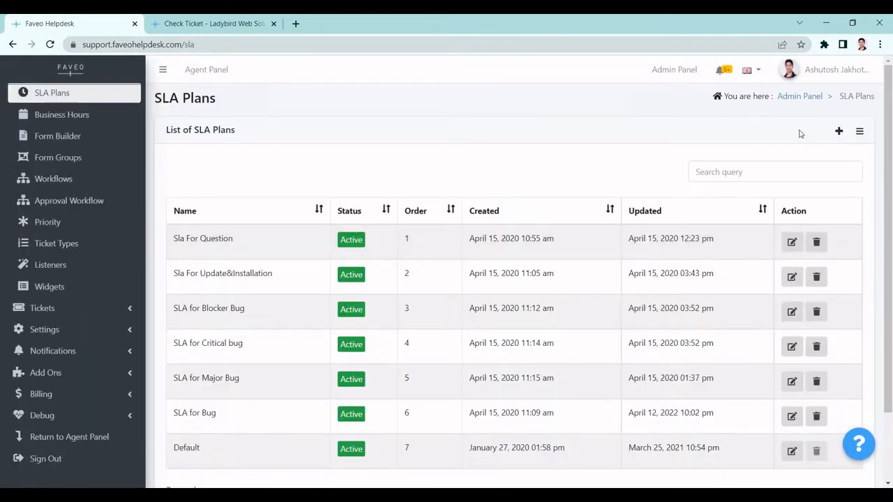
{"action": "left_click", "coordinate": [837, 132]}
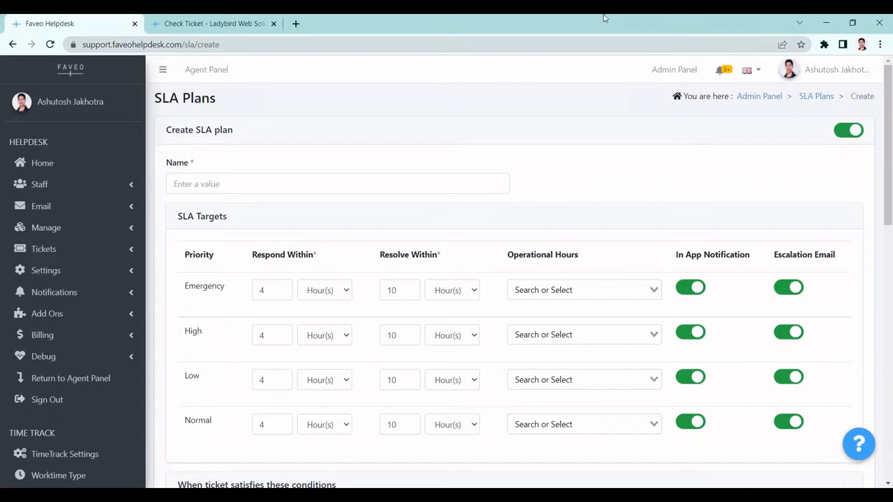
- Name the new SLA plan "Service Request Team SLA"
{"action": "left_click", "coordinate": [278, 186]}
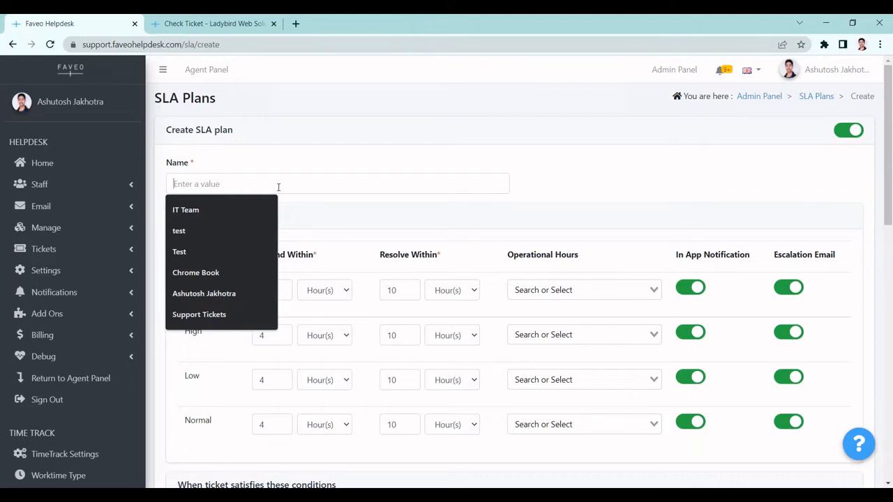
{"action": "type", "text": "Service"}
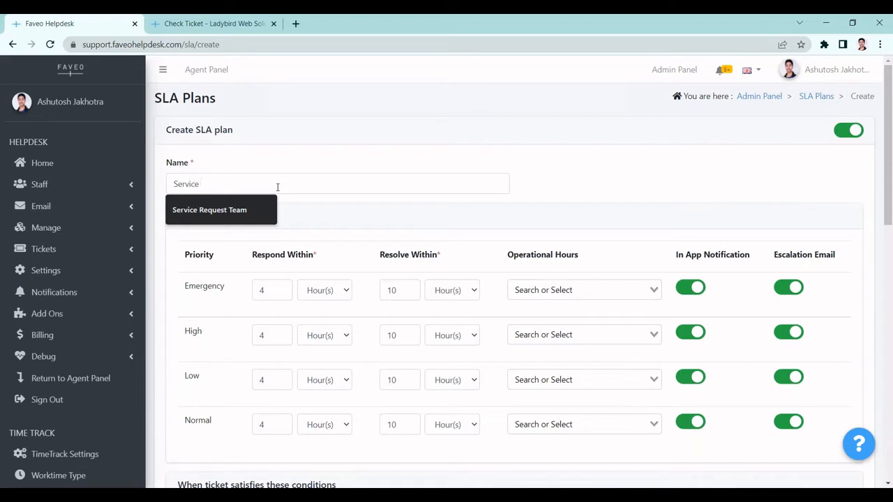
{"action": "key", "text": "Down"}
{"action": "key", "text": "Return"}
{"action": "type", "text": "SLA"}
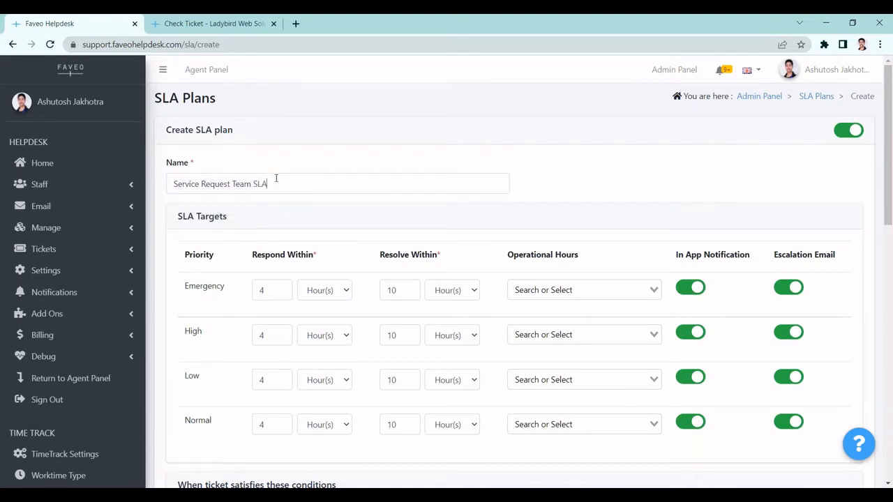
- Set the Emergency priority's targets to respond within 30 minutes and resolve within 1 hour
{"action": "scroll", "coordinate": [278, 209], "scroll_direction": "down", "scroll_amount": 1}
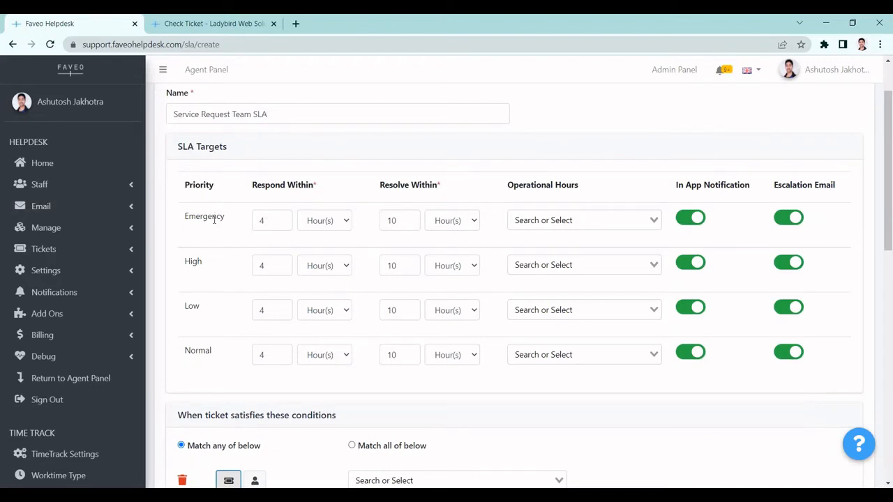
{"action": "left_click", "coordinate": [271, 216]}
{"action": "key", "text": "BackSpace"}
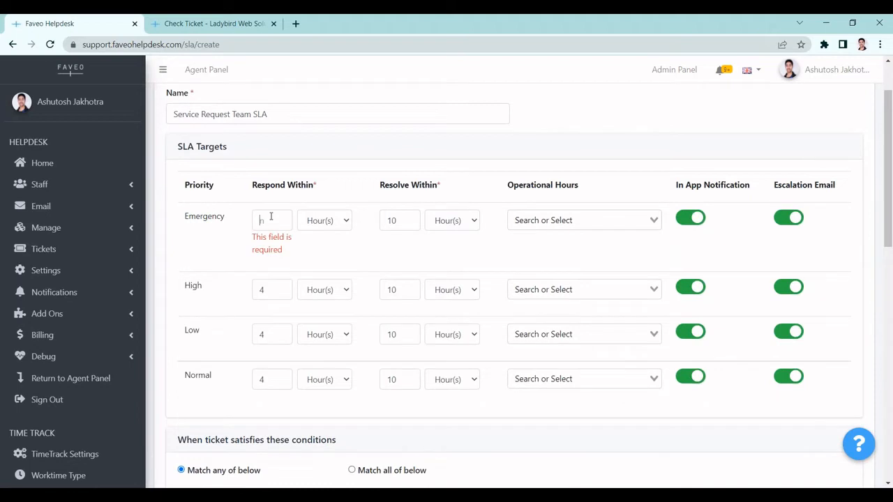
{"action": "type", "text": "30"}
{"action": "left_click", "coordinate": [332, 225]}
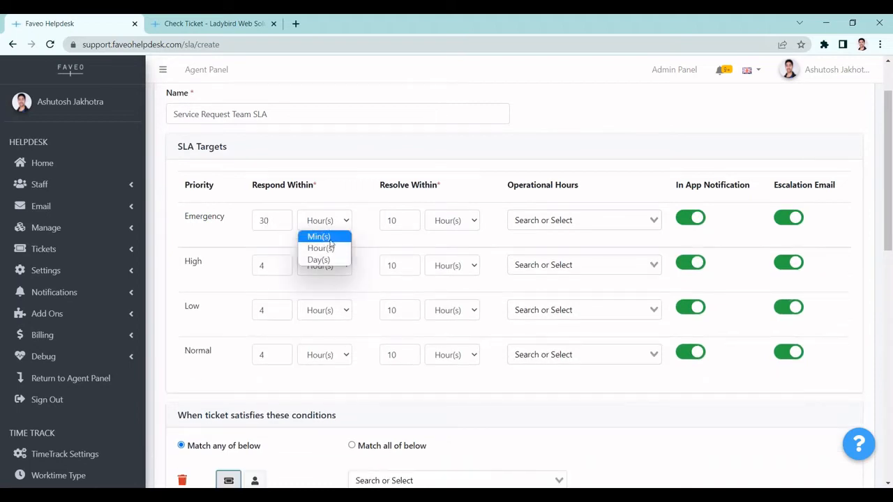
{"action": "left_click", "coordinate": [328, 239]}
{"action": "key", "text": "Tab"}
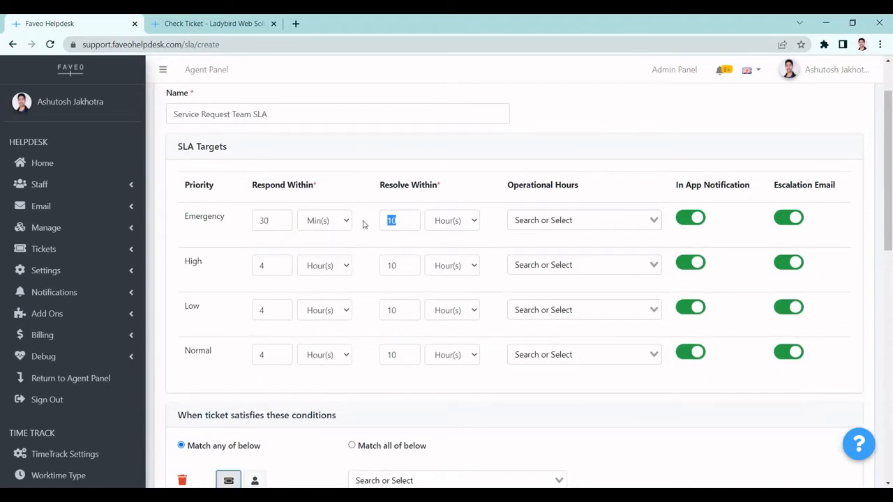
{"action": "type", "text": "1"}
- Assign the Service Request Team business hours as operational hours for the Emergency, High, Low and Normal priorities
{"action": "left_click", "coordinate": [544, 219]}
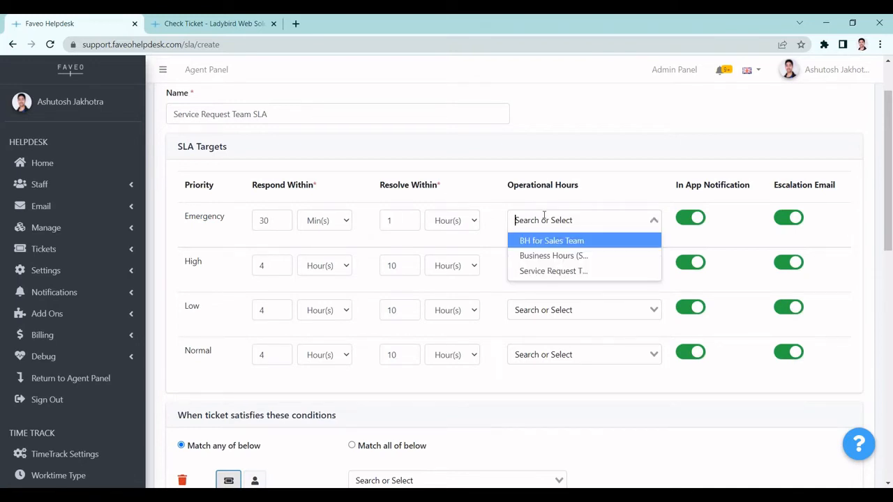
{"action": "left_click", "coordinate": [551, 271]}
{"action": "left_click", "coordinate": [562, 265]}
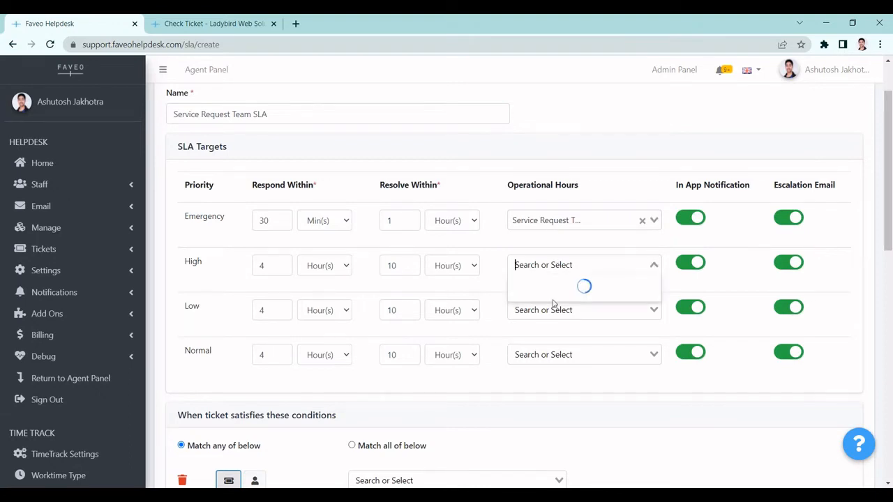
{"action": "left_click", "coordinate": [553, 315]}
{"action": "scroll", "coordinate": [558, 307], "scroll_direction": "down", "scroll_amount": 1}
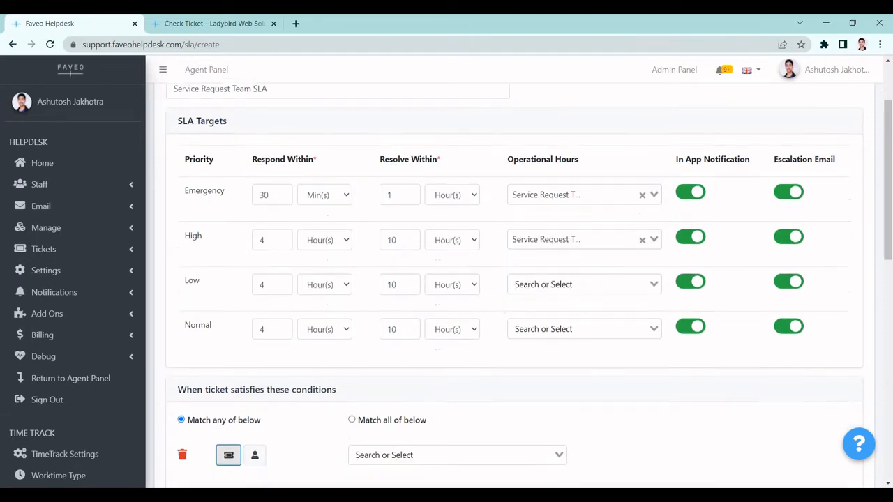
{"action": "left_click", "coordinate": [562, 284]}
{"action": "left_click", "coordinate": [555, 334]}
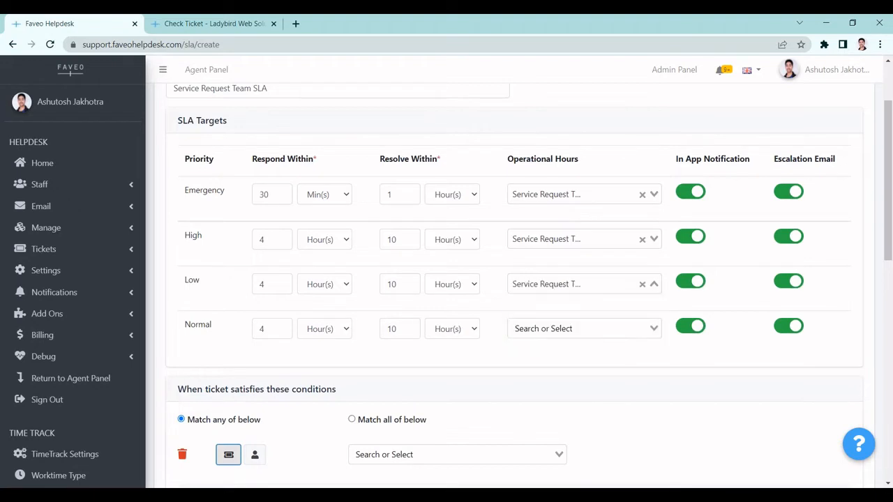
{"action": "left_click", "coordinate": [558, 329]}
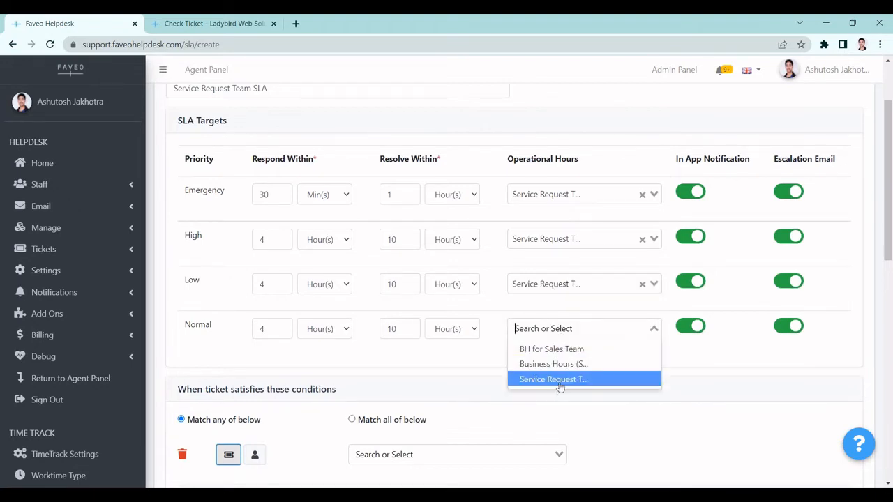
{"action": "left_click", "coordinate": [561, 380]}
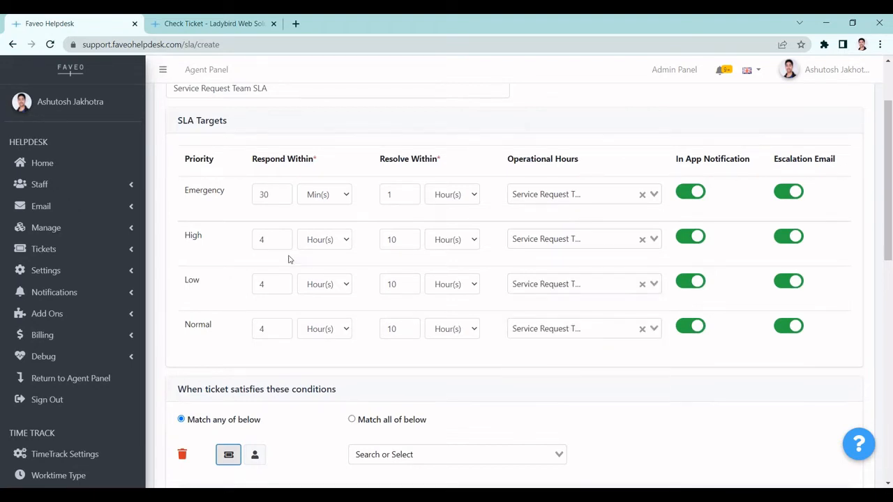
- Set the High priority to respond within 1 hour and resolve within 2, and Low to respond within 2 and resolve within 3
{"action": "left_click_drag", "start_coordinate": [269, 242], "coordinate": [243, 244]}
{"action": "left_click_drag", "start_coordinate": [402, 238], "coordinate": [353, 244]}
{"action": "type", "text": "2"}
{"action": "left_click_drag", "start_coordinate": [269, 287], "coordinate": [215, 300]}
{"action": "type", "text": "2"}
{"action": "left_click_drag", "start_coordinate": [393, 284], "coordinate": [363, 285]}
{"action": "type", "text": "3"}
- Set the Normal priority to respond within 3 hours and resolve within 4 hours, and review the SLA targets
{"action": "left_click_drag", "start_coordinate": [280, 328], "coordinate": [219, 335]}
{"action": "type", "text": "3"}
{"action": "left_click_drag", "start_coordinate": [401, 326], "coordinate": [356, 331]}
{"action": "type", "text": "4"}
{"action": "scroll", "coordinate": [357, 330], "scroll_direction": "down", "scroll_amount": 1}
{"action": "scroll", "coordinate": [534, 256], "scroll_direction": "up", "scroll_amount": 3}
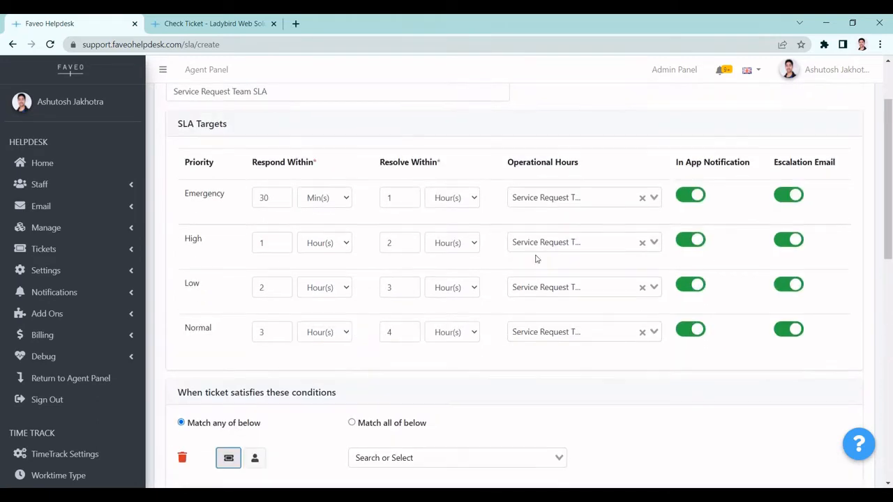
- Review the In App Notification and Escalation Email settings of the SLA targets, and look through the notifications list
{"action": "left_click_drag", "start_coordinate": [674, 246], "coordinate": [845, 242]}
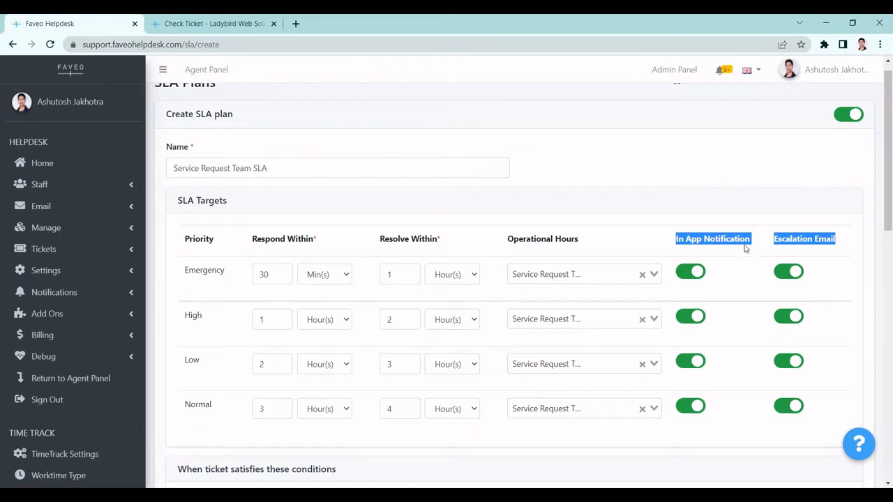
{"action": "left_click", "coordinate": [722, 71]}
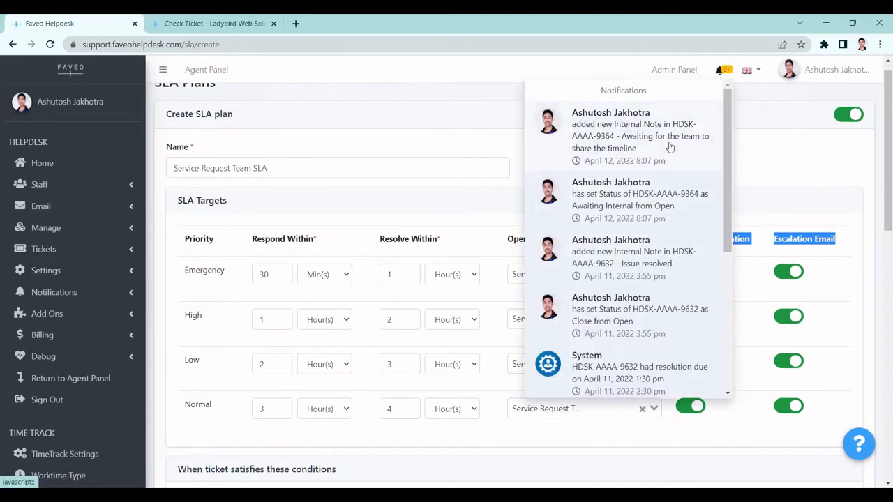
{"action": "scroll", "coordinate": [666, 240], "scroll_direction": "down", "scroll_amount": 1}
{"action": "scroll", "coordinate": [670, 209], "scroll_direction": "up", "scroll_amount": 2}
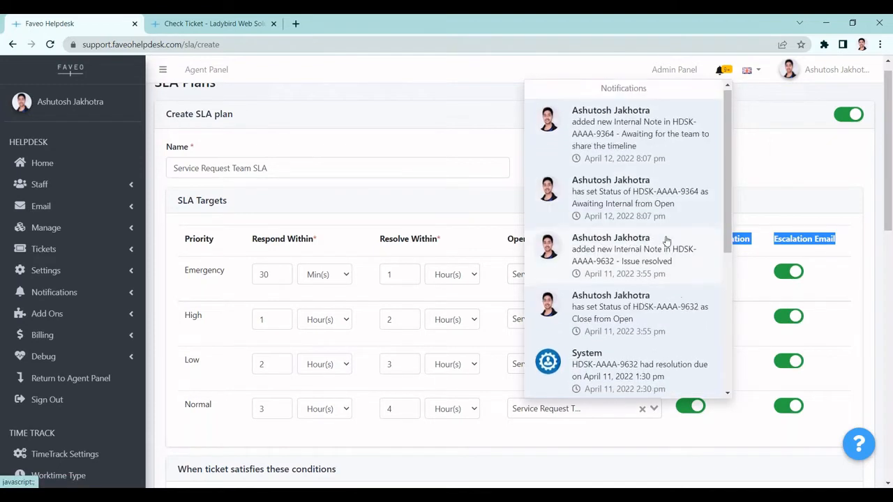
{"action": "left_click", "coordinate": [752, 172]}
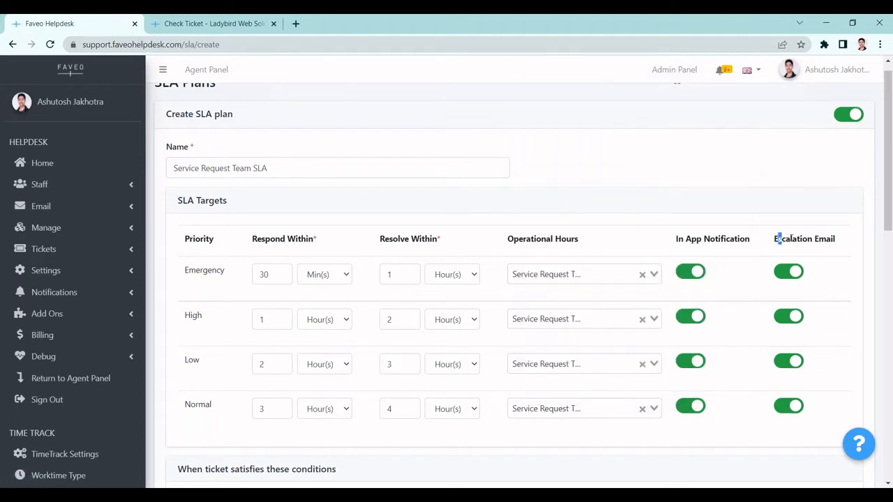
{"action": "left_click_drag", "start_coordinate": [780, 239], "coordinate": [836, 240]}
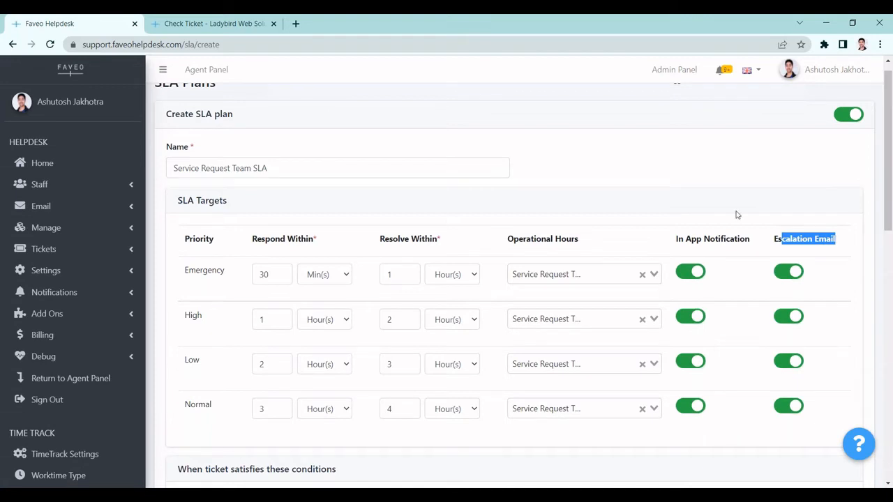
{"action": "scroll", "coordinate": [737, 215], "scroll_direction": "up", "scroll_amount": 1}
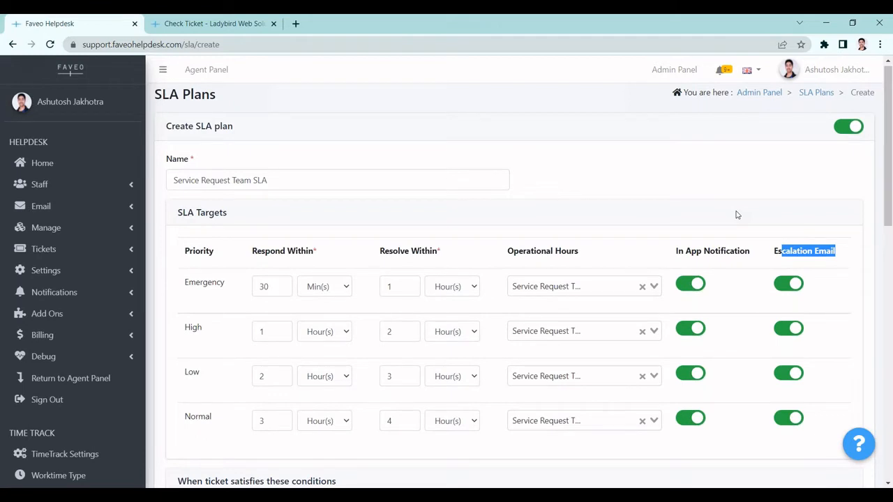
{"action": "scroll", "coordinate": [738, 215], "scroll_direction": "down", "scroll_amount": 1}
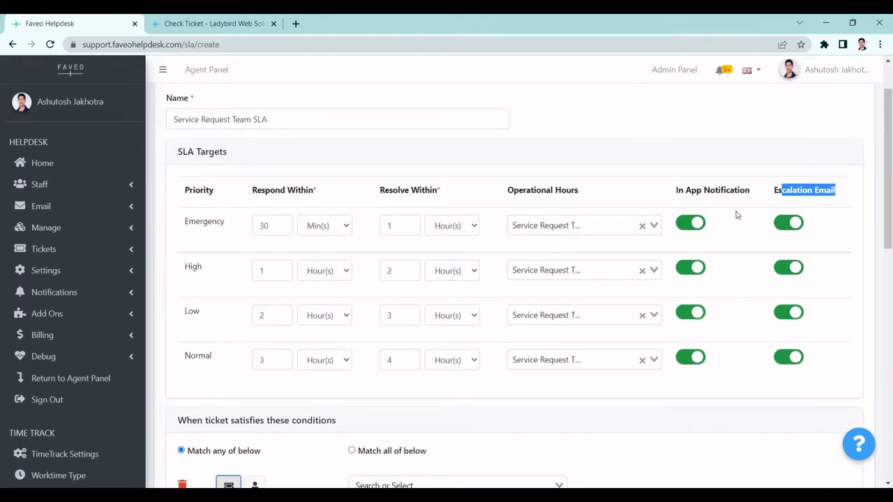
{"action": "scroll", "coordinate": [736, 215], "scroll_direction": "down", "scroll_amount": 3}
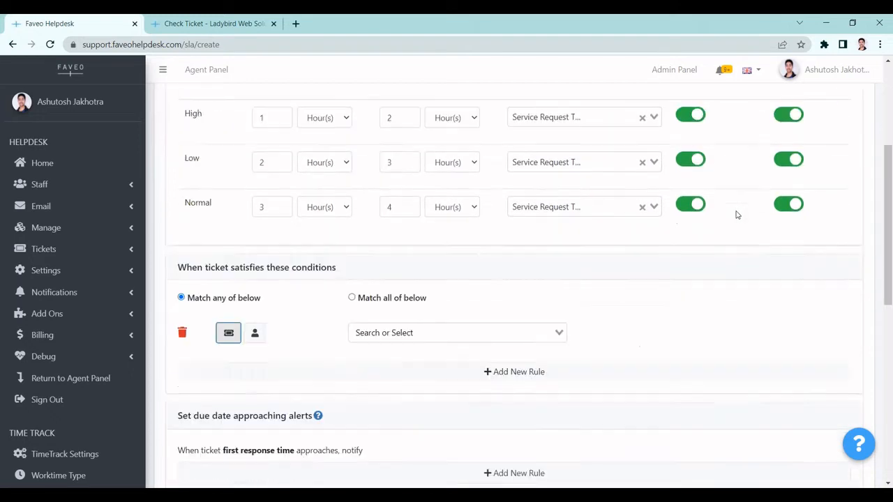
- Review the Match any of below option and add a second rule to the SLA plan's ticket conditions
{"action": "left_click_drag", "start_coordinate": [356, 247], "coordinate": [176, 259]}
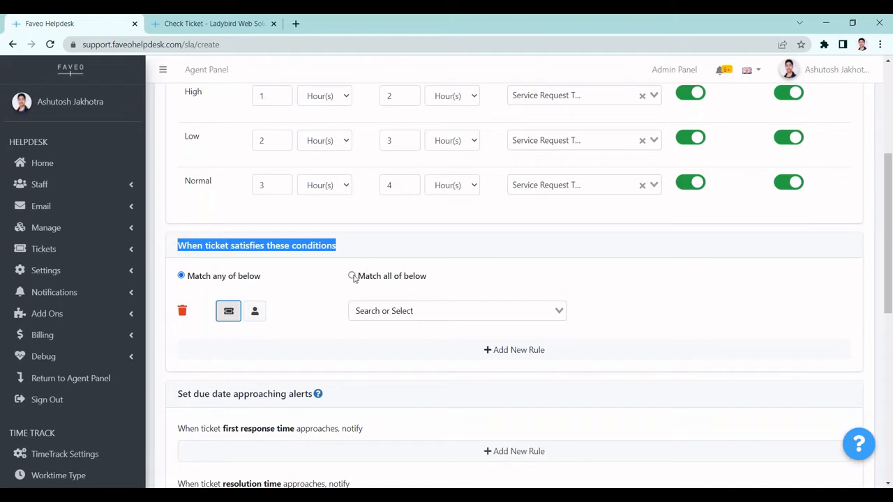
{"action": "left_click_drag", "start_coordinate": [187, 276], "coordinate": [260, 281]}
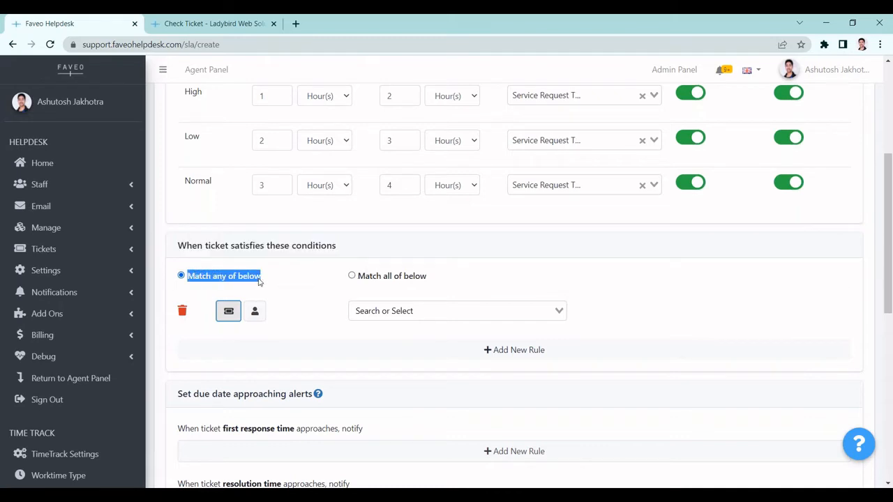
{"action": "left_click", "coordinate": [346, 350]}
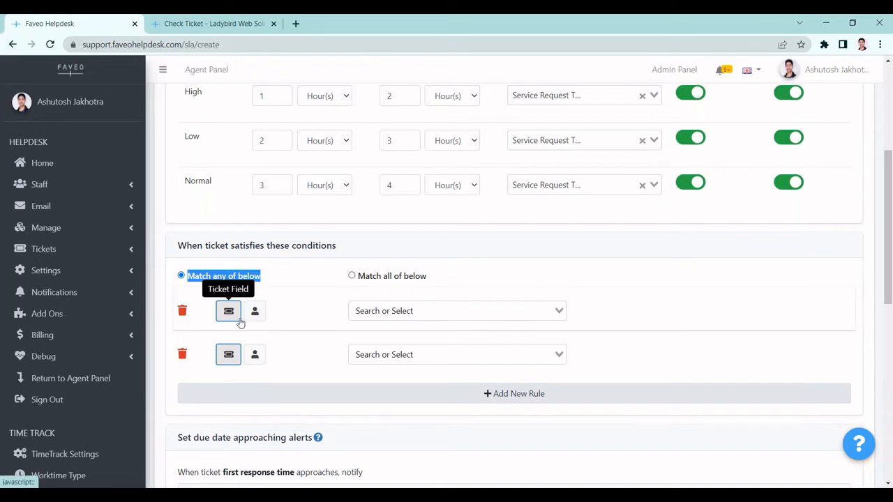
- Set the first ticket condition to Help Topic equal to Service Request
{"action": "left_click", "coordinate": [353, 311]}
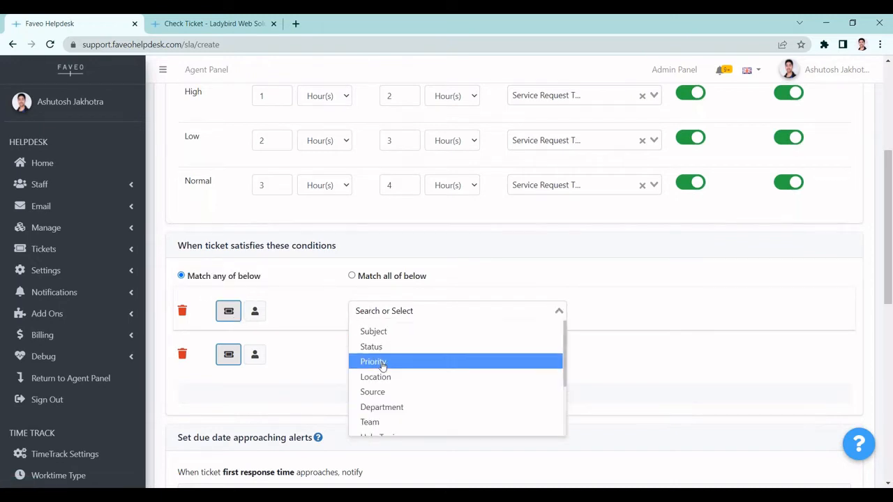
{"action": "scroll", "coordinate": [374, 365], "scroll_direction": "down", "scroll_amount": 2}
{"action": "scroll", "coordinate": [383, 367], "scroll_direction": "down", "scroll_amount": 1}
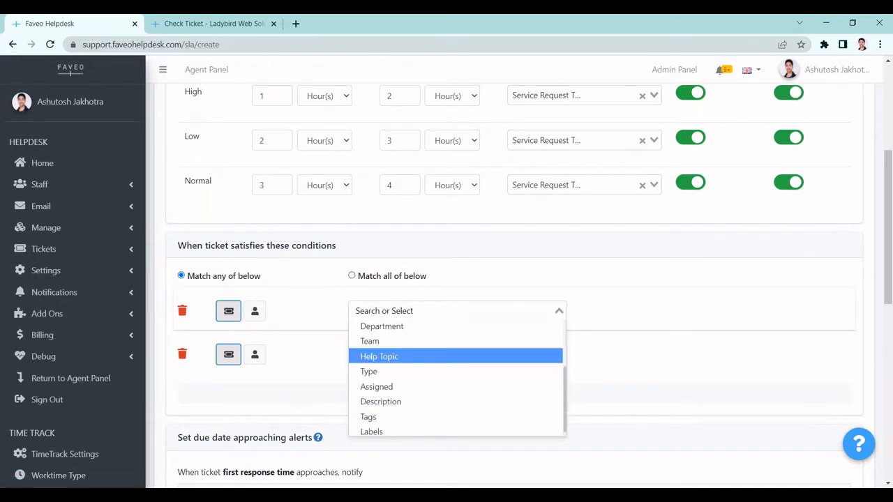
{"action": "scroll", "coordinate": [383, 370], "scroll_direction": "up", "scroll_amount": 1}
{"action": "scroll", "coordinate": [383, 363], "scroll_direction": "up", "scroll_amount": 2}
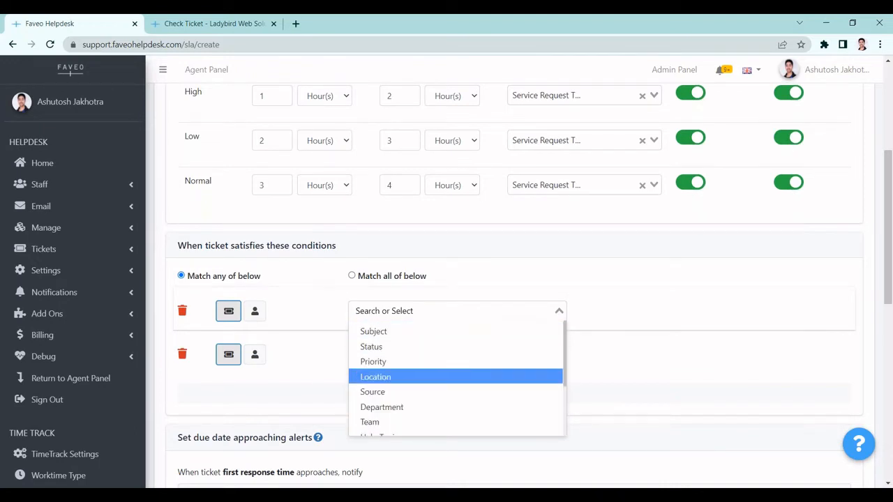
{"action": "scroll", "coordinate": [389, 402], "scroll_direction": "down", "scroll_amount": 1}
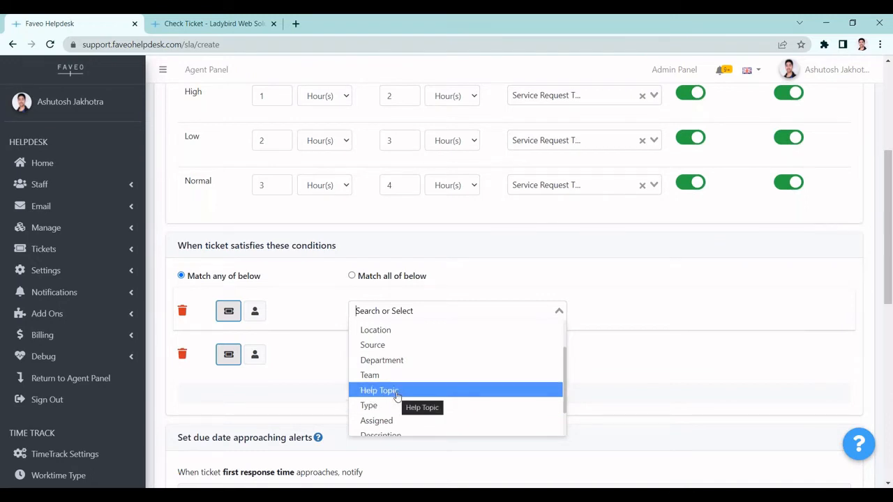
{"action": "left_click", "coordinate": [397, 395]}
{"action": "left_click", "coordinate": [728, 307]}
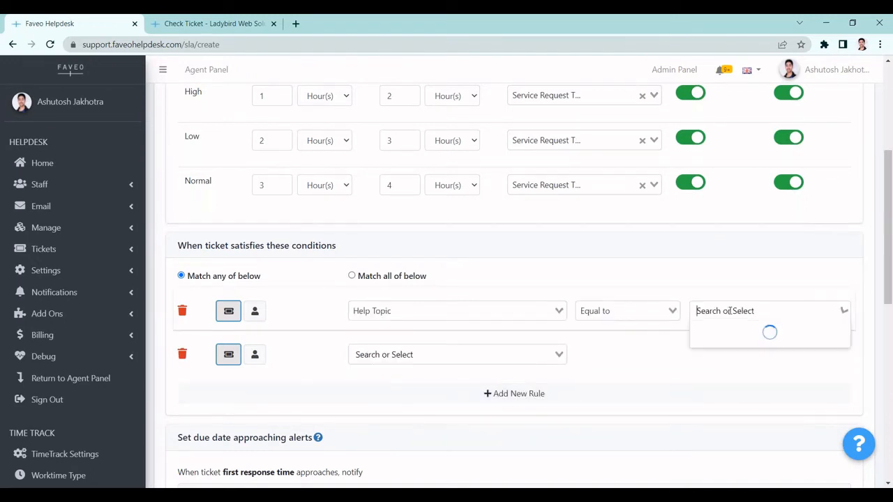
{"action": "scroll", "coordinate": [727, 309], "scroll_direction": "down", "scroll_amount": 1}
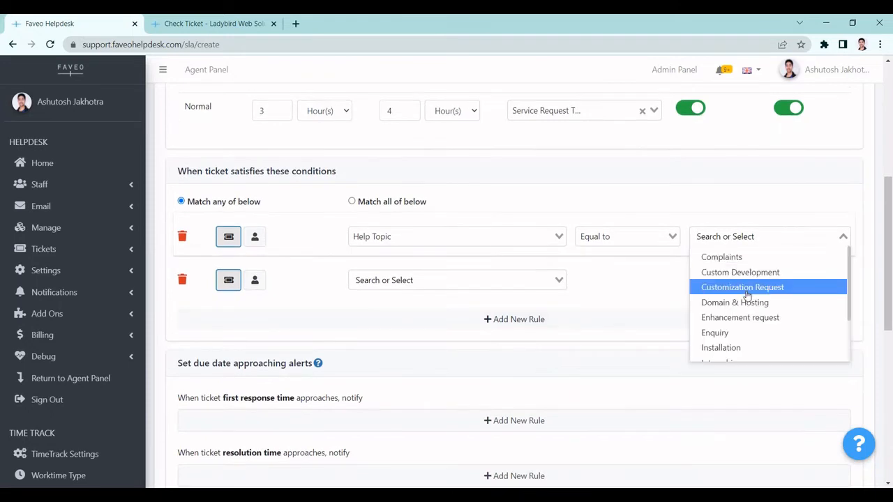
{"action": "type", "text": "ser"}
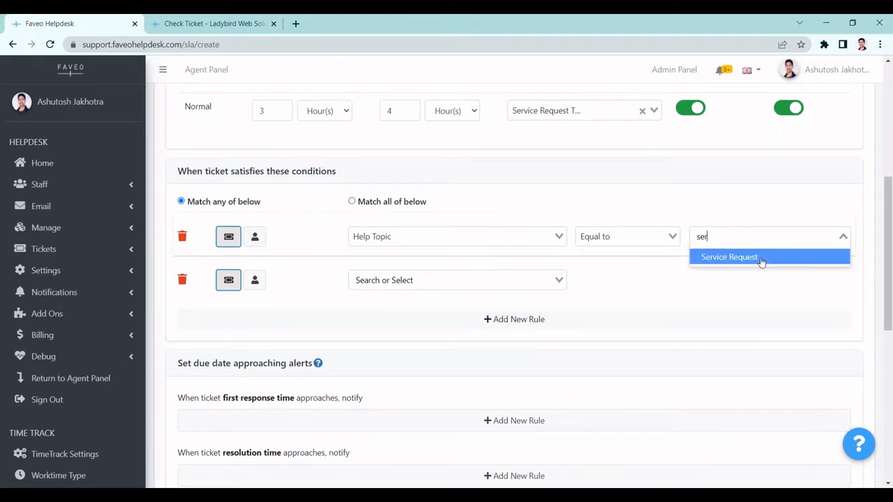
{"action": "left_click", "coordinate": [762, 259]}
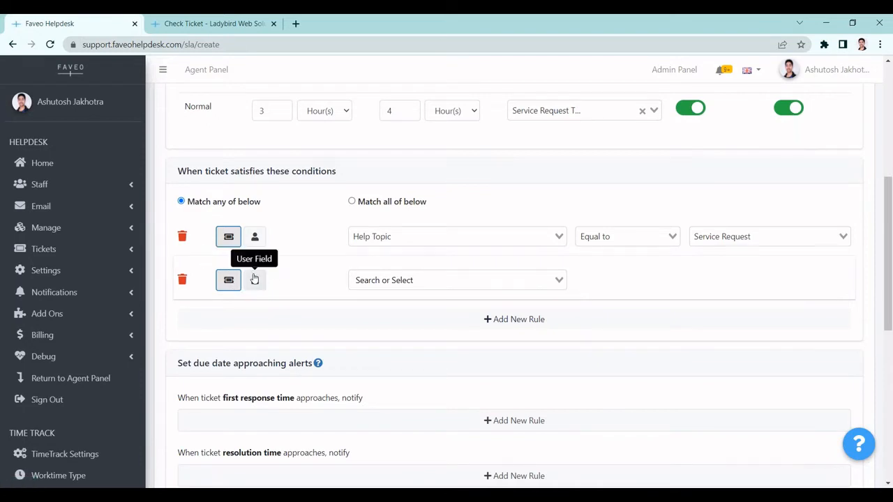
- Open the client portal's Submit Ticket form to view its fields, and return to the SLA plan
{"action": "left_click", "coordinate": [245, 21]}
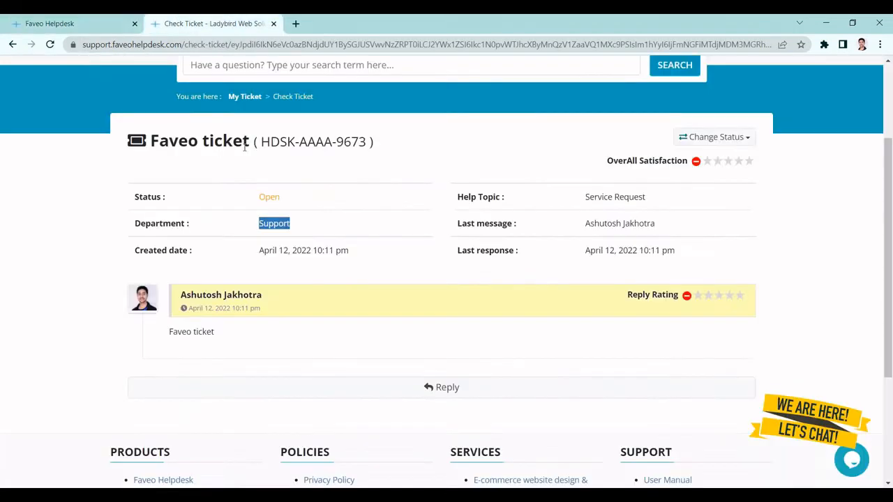
{"action": "scroll", "coordinate": [275, 127], "scroll_direction": "up", "scroll_amount": 1}
{"action": "scroll", "coordinate": [275, 127], "scroll_direction": "up", "scroll_amount": 3}
{"action": "left_click", "coordinate": [504, 87]}
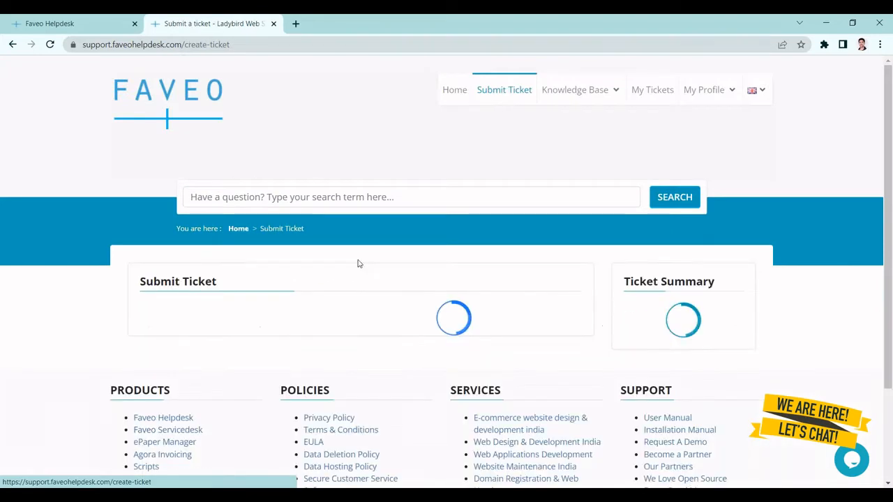
{"action": "scroll", "coordinate": [285, 278], "scroll_direction": "down", "scroll_amount": 1}
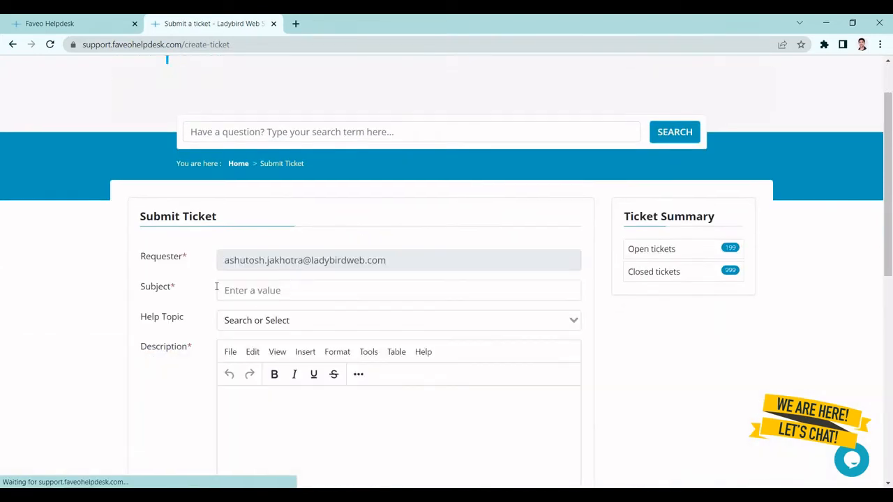
{"action": "left_click", "coordinate": [93, 21]}
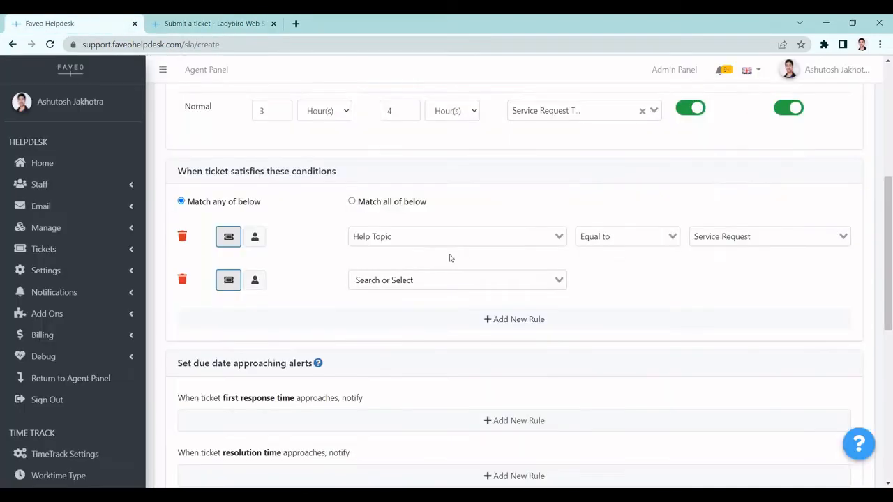
- Delete the empty second rule from the ticket conditions
{"action": "left_click", "coordinate": [182, 279]}
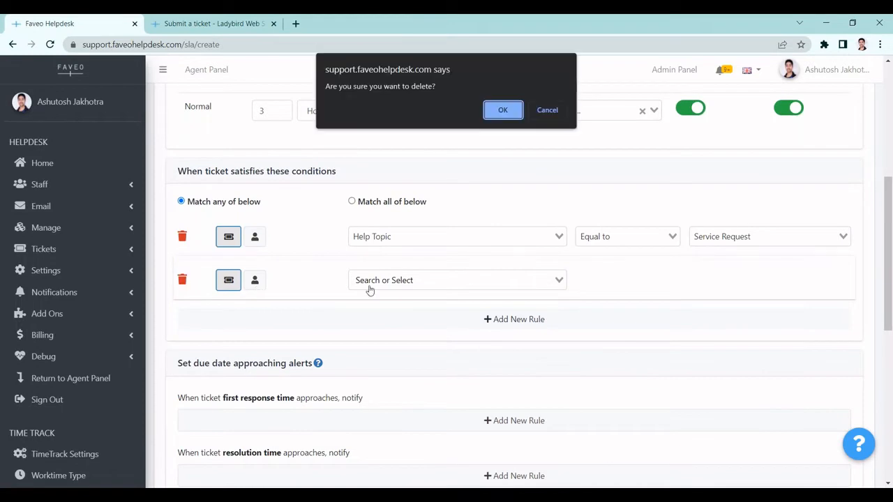
{"action": "left_click", "coordinate": [493, 117]}
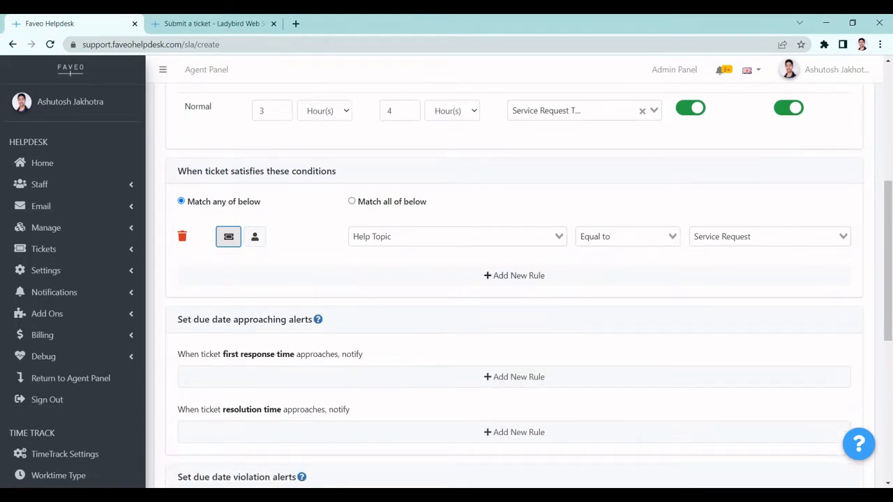
- Add a first response time rule under the due date approaching alerts
{"action": "scroll", "coordinate": [592, 251], "scroll_direction": "down", "scroll_amount": 1}
{"action": "scroll", "coordinate": [502, 259], "scroll_direction": "up", "scroll_amount": 2}
{"action": "scroll", "coordinate": [459, 265], "scroll_direction": "down", "scroll_amount": 1}
{"action": "scroll", "coordinate": [459, 265], "scroll_direction": "down", "scroll_amount": 2}
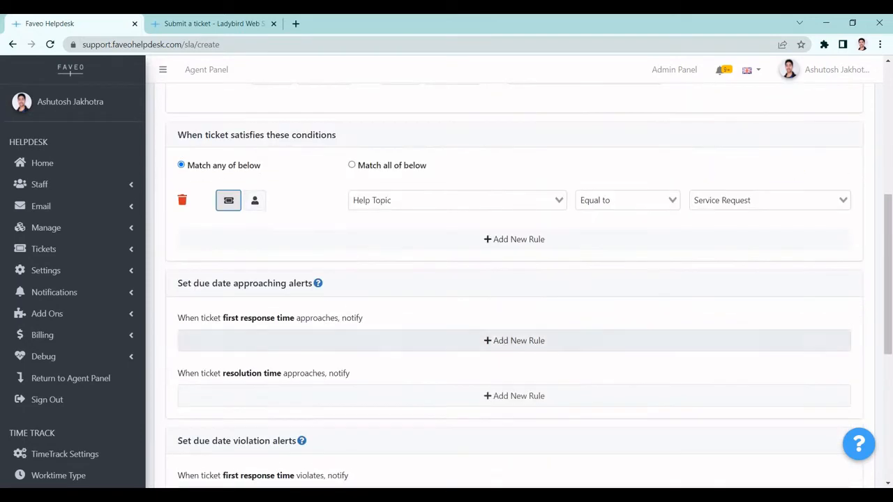
{"action": "left_click", "coordinate": [344, 308]}
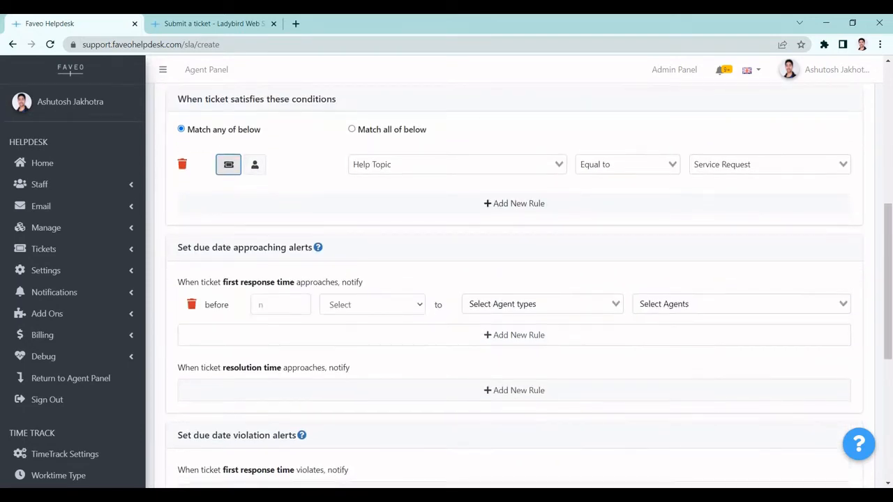
{"action": "scroll", "coordinate": [209, 231], "scroll_direction": "down", "scroll_amount": 1}
{"action": "left_click_drag", "start_coordinate": [178, 213], "coordinate": [317, 223]}
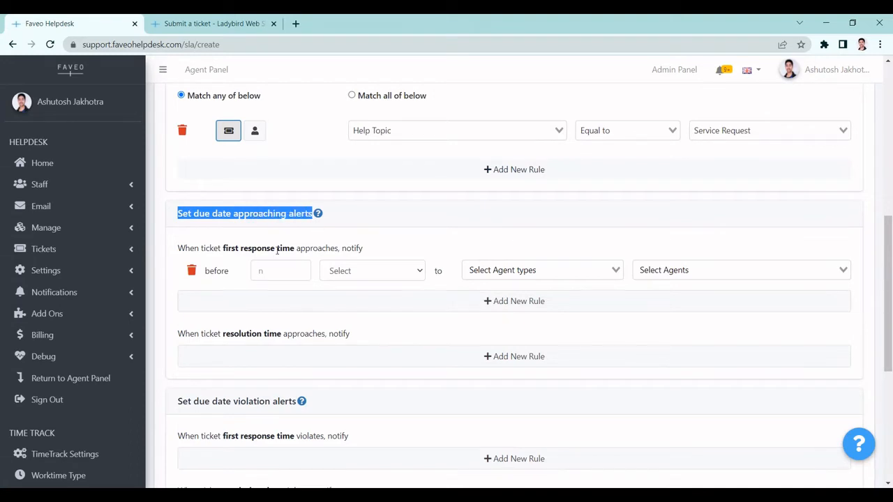
- Examine the Respond Within and Resolve Within targets for each priority, especially the Emergency response time
{"action": "scroll", "coordinate": [277, 251], "scroll_direction": "down", "scroll_amount": 1}
{"action": "scroll", "coordinate": [224, 244], "scroll_direction": "up", "scroll_amount": 6}
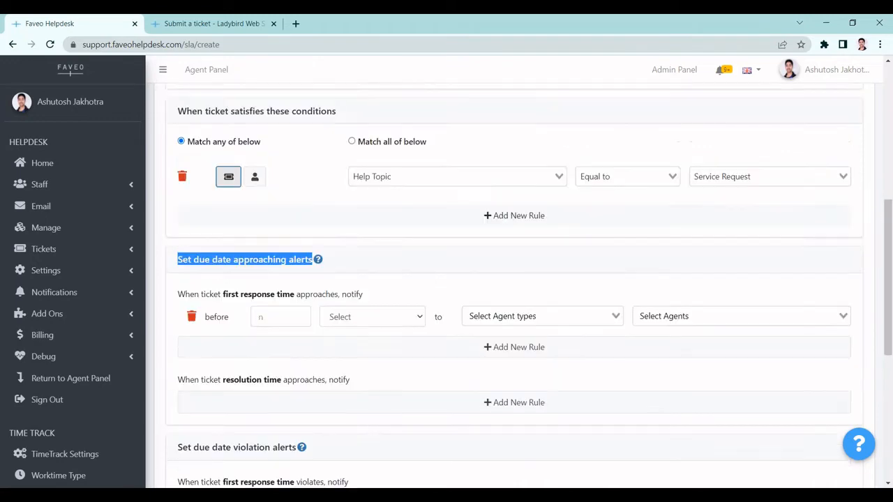
{"action": "left_click_drag", "start_coordinate": [252, 210], "coordinate": [442, 208]}
{"action": "scroll", "coordinate": [441, 208], "scroll_direction": "down", "scroll_amount": 1}
{"action": "scroll", "coordinate": [442, 205], "scroll_direction": "down", "scroll_amount": 2}
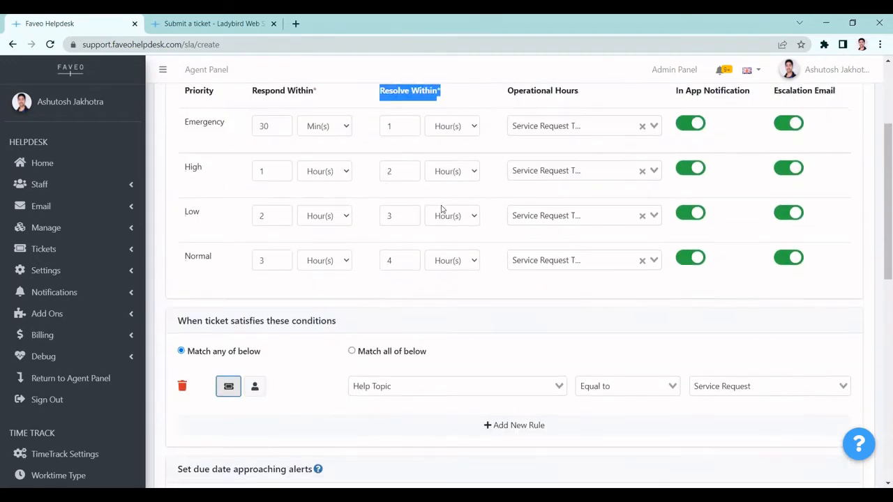
{"action": "scroll", "coordinate": [315, 276], "scroll_direction": "down", "scroll_amount": 3}
{"action": "scroll", "coordinate": [266, 280], "scroll_direction": "down", "scroll_amount": 1}
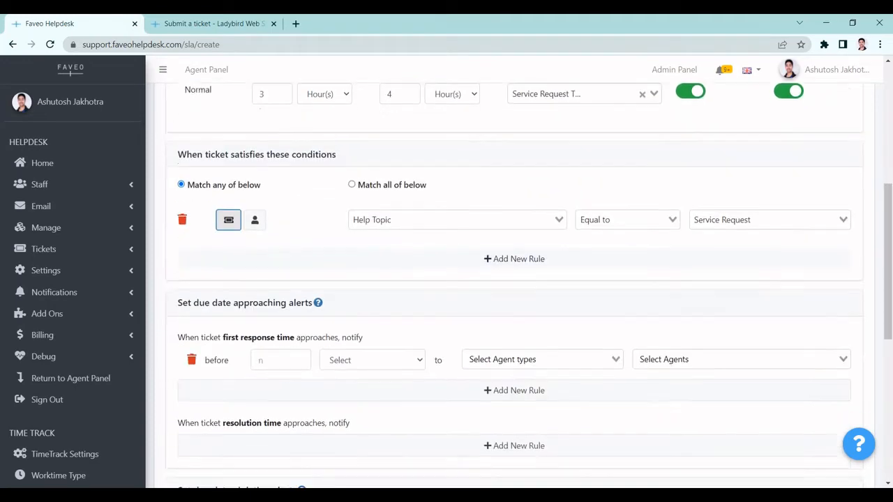
{"action": "scroll", "coordinate": [266, 279], "scroll_direction": "up", "scroll_amount": 5}
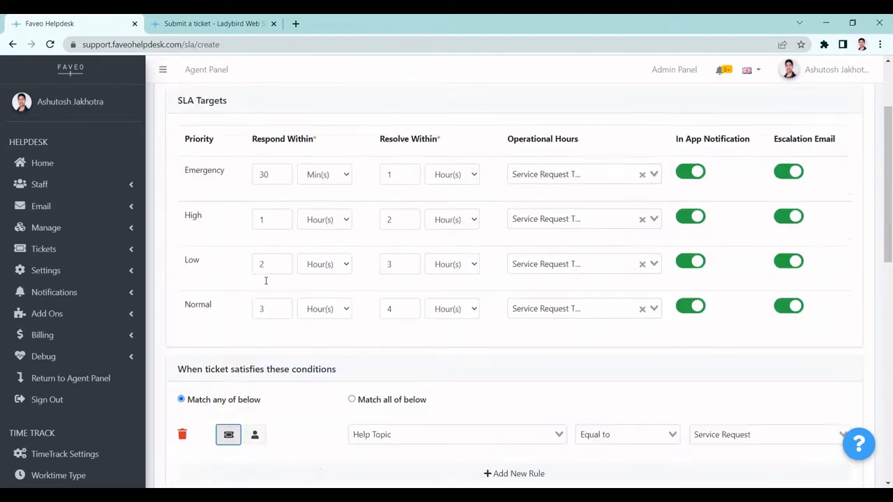
{"action": "double_click", "coordinate": [276, 223]}
{"action": "left_click", "coordinate": [277, 224]}
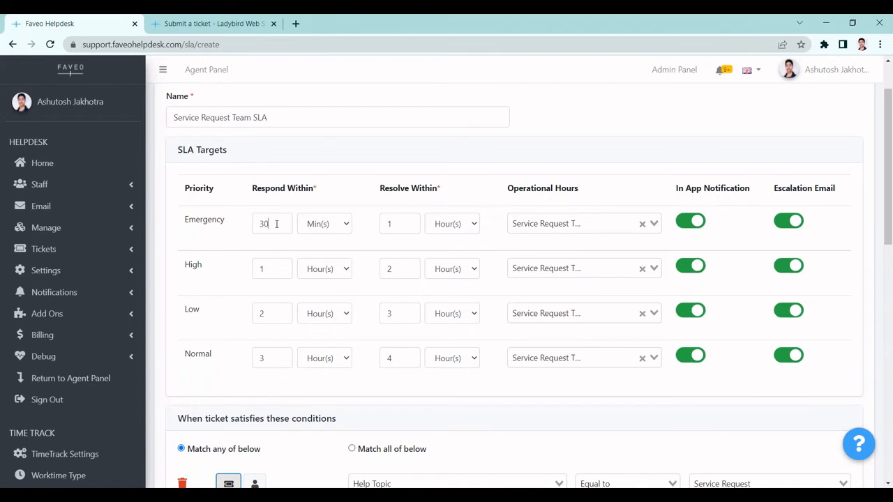
- Set the first response time approaching alert to notify the Assignee 10 minutes before
{"action": "scroll", "coordinate": [277, 223], "scroll_direction": "down", "scroll_amount": 4}
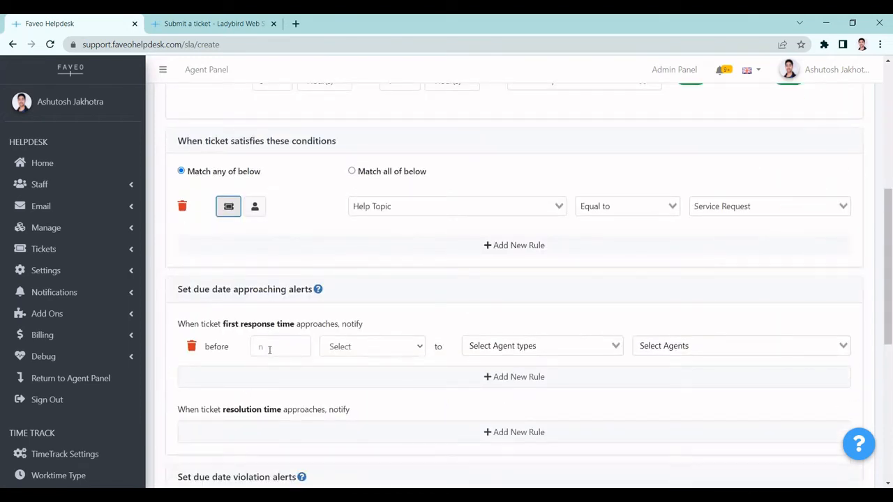
{"action": "scroll", "coordinate": [270, 350], "scroll_direction": "down", "scroll_amount": 1}
{"action": "left_click", "coordinate": [377, 299]}
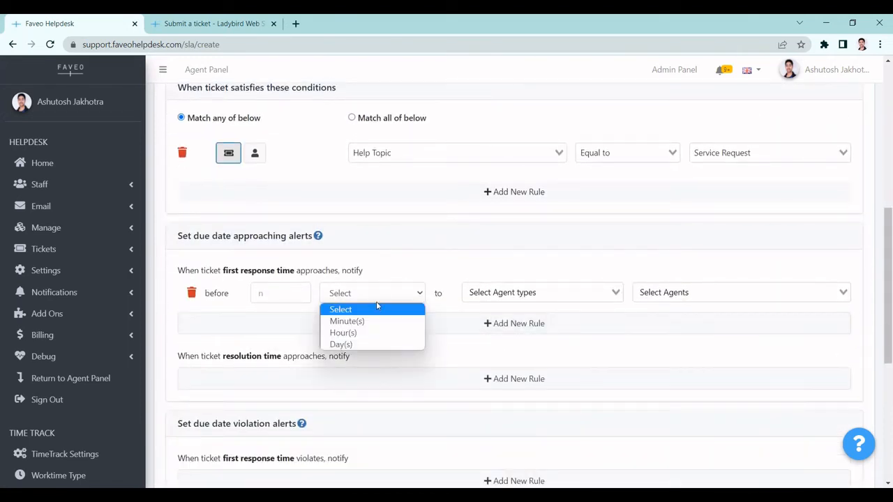
{"action": "left_click", "coordinate": [376, 300]}
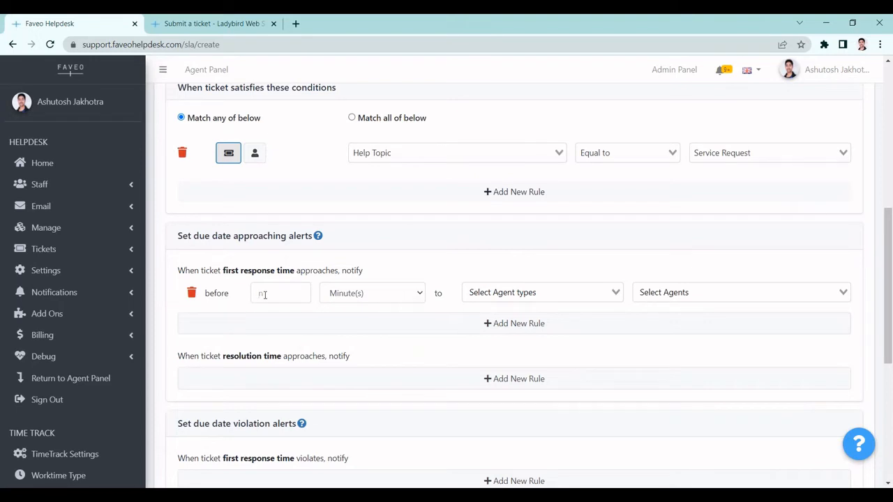
{"action": "left_click", "coordinate": [488, 288]}
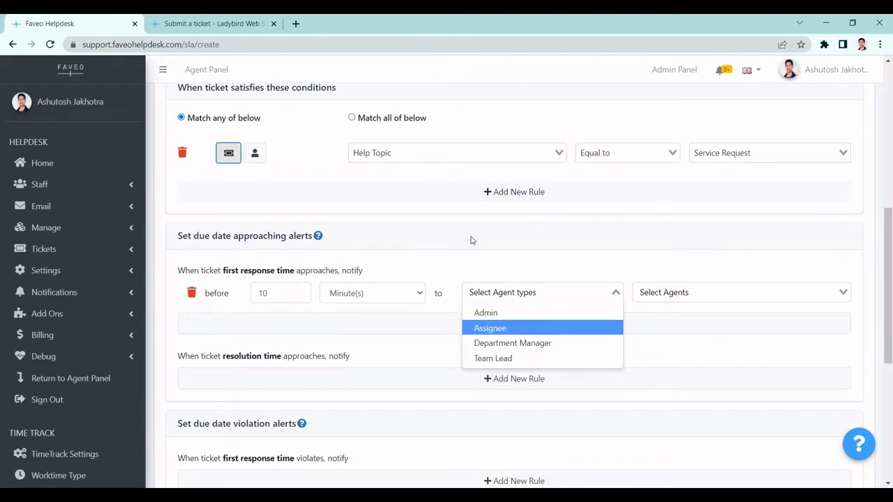
{"action": "scroll", "coordinate": [472, 239], "scroll_direction": "up", "scroll_amount": 1}
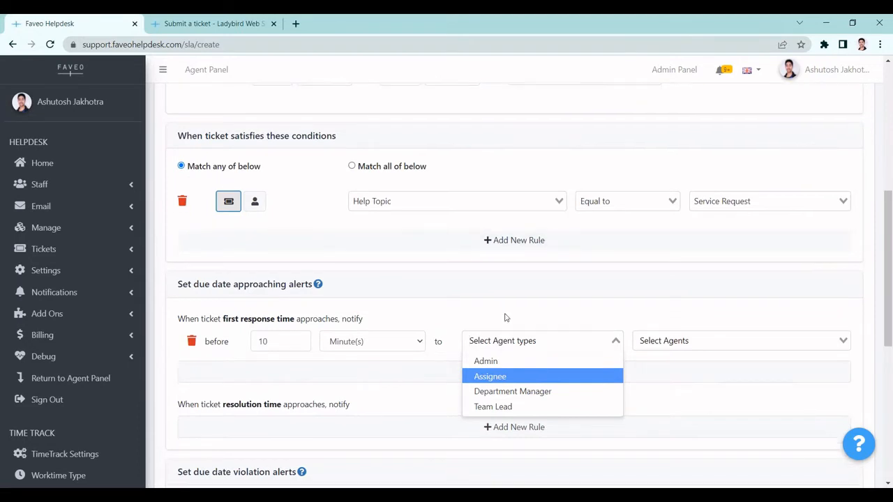
{"action": "scroll", "coordinate": [503, 328], "scroll_direction": "down", "scroll_amount": 1}
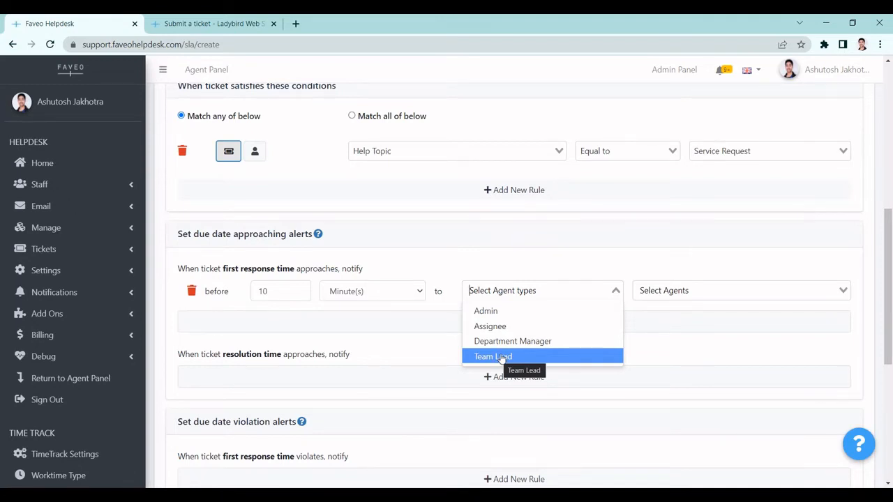
{"action": "left_click", "coordinate": [510, 326]}
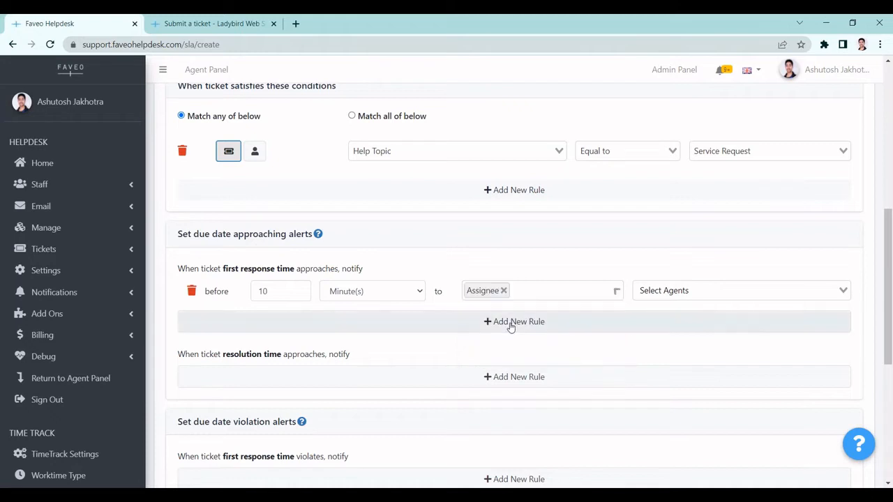
- Add a resolution time rule to the due date approaching alerts that notifies the Assignee 15 minutes before
{"action": "scroll", "coordinate": [510, 326], "scroll_direction": "down", "scroll_amount": 1}
{"action": "scroll", "coordinate": [510, 326], "scroll_direction": "down", "scroll_amount": 1}
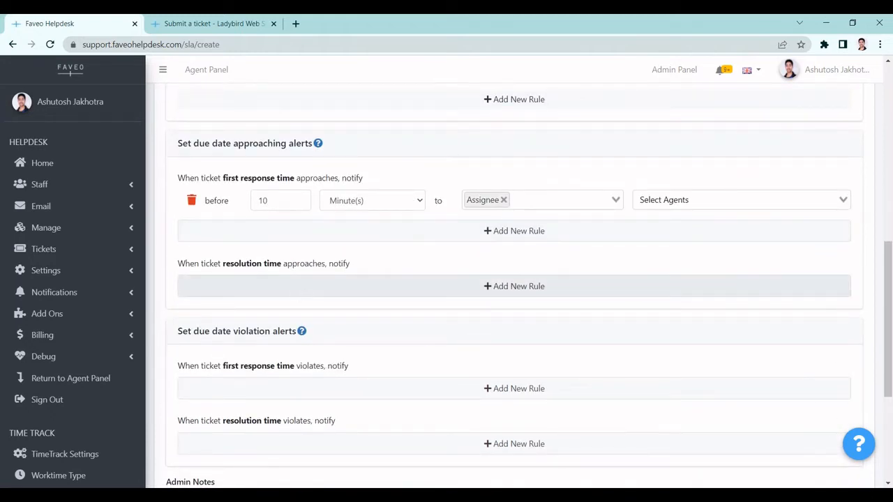
{"action": "left_click", "coordinate": [235, 289]}
{"action": "scroll", "coordinate": [277, 291], "scroll_direction": "up", "scroll_amount": 6}
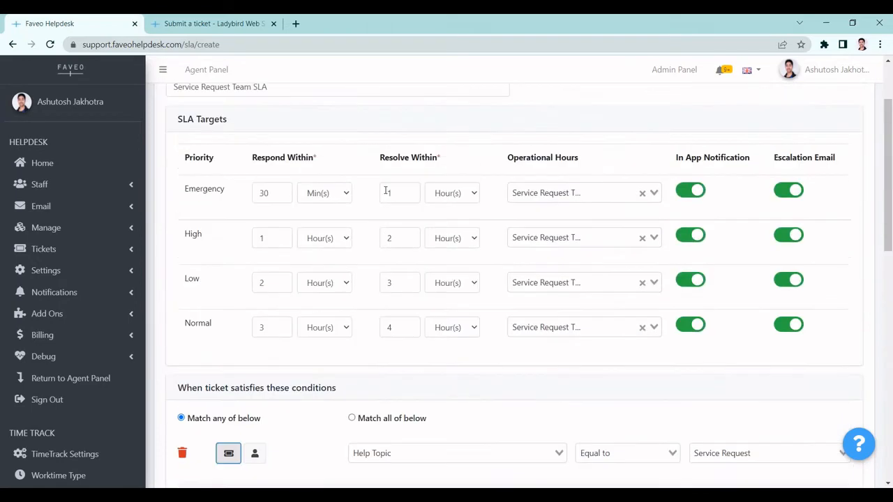
{"action": "scroll", "coordinate": [380, 311], "scroll_direction": "down", "scroll_amount": 5}
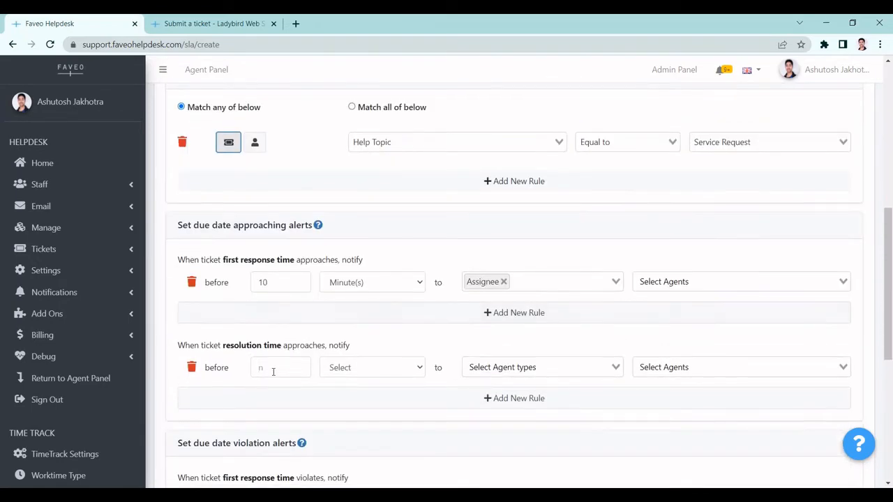
{"action": "left_click", "coordinate": [371, 377]}
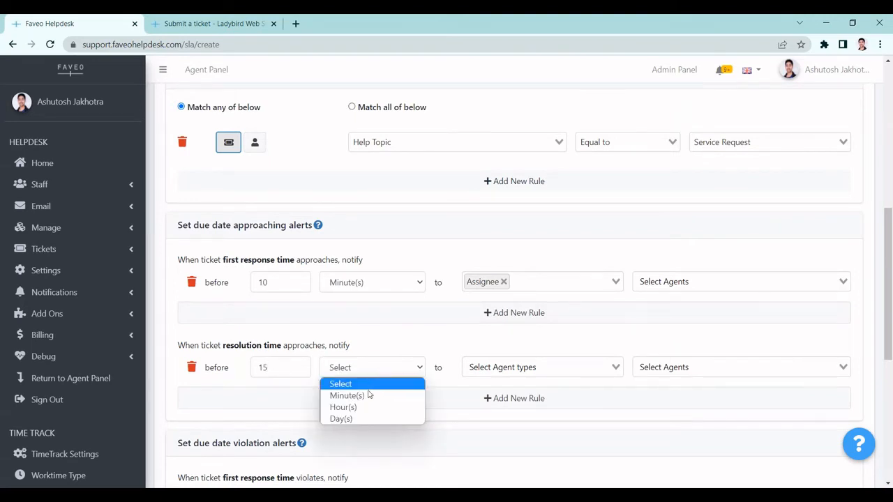
{"action": "left_click", "coordinate": [370, 394]}
{"action": "scroll", "coordinate": [489, 335], "scroll_direction": "down", "scroll_amount": 1}
{"action": "left_click", "coordinate": [532, 326]}
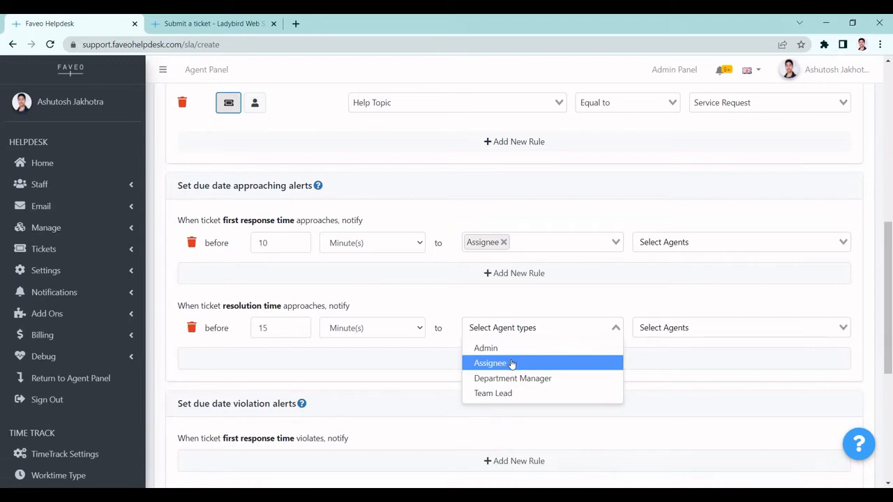
{"action": "left_click", "coordinate": [511, 363]}
- Add a first response time rule to the due date violation alerts that notifies the Department Manager after 10 minutes
{"action": "scroll", "coordinate": [512, 364], "scroll_direction": "down", "scroll_amount": 3}
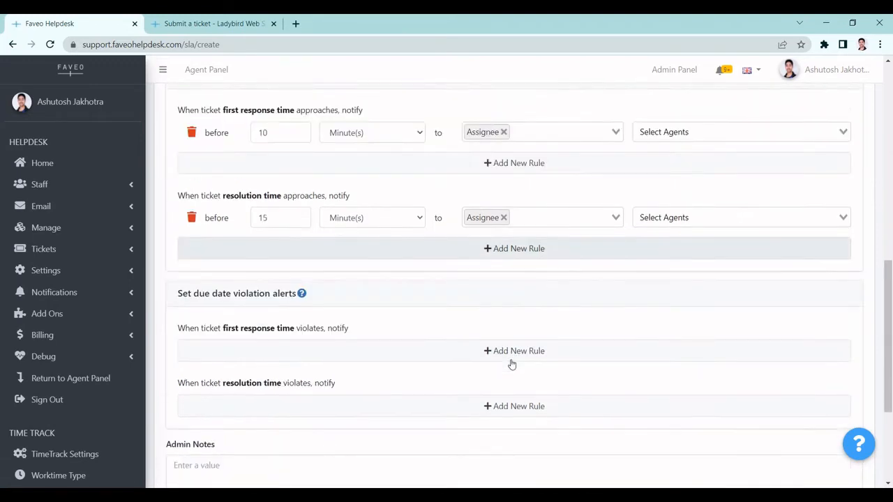
{"action": "scroll", "coordinate": [307, 290], "scroll_direction": "down", "scroll_amount": 1}
{"action": "left_click_drag", "start_coordinate": [186, 228], "coordinate": [296, 228]}
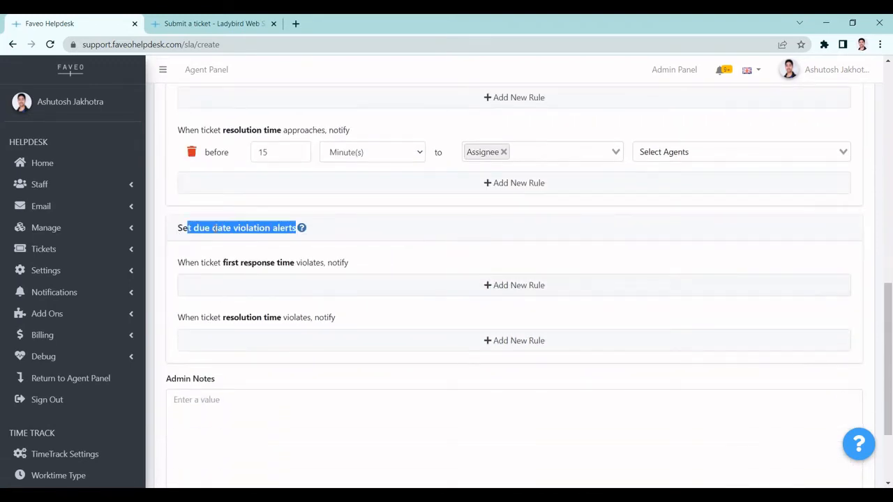
{"action": "left_click_drag", "start_coordinate": [214, 228], "coordinate": [180, 228]}
{"action": "scroll", "coordinate": [305, 251], "scroll_direction": "down", "scroll_amount": 1}
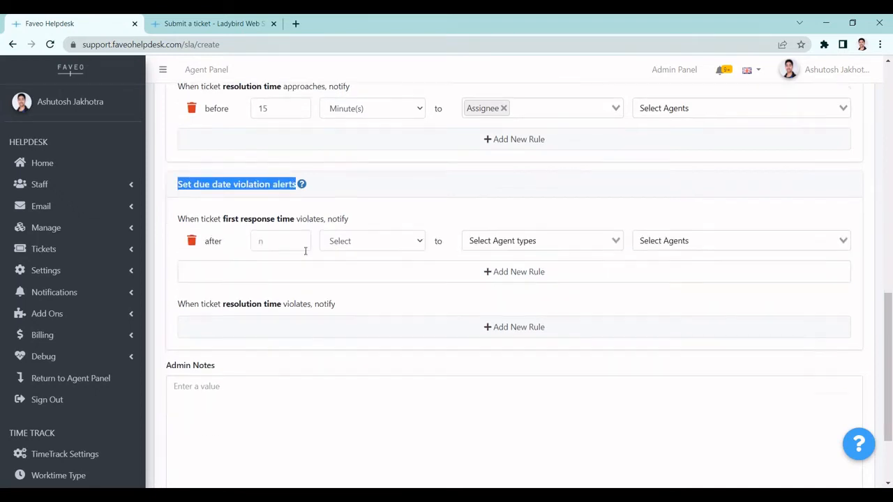
{"action": "left_click", "coordinate": [290, 243]}
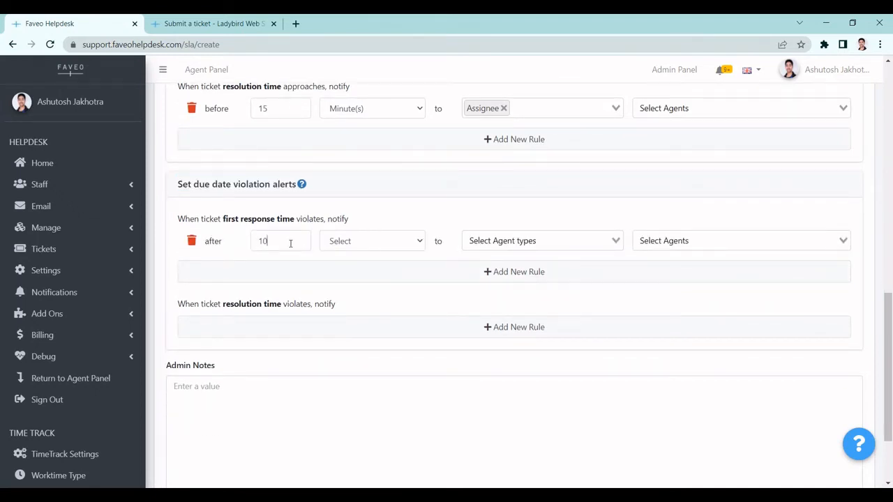
{"action": "type", "text": "10"}
{"action": "scroll", "coordinate": [290, 243], "scroll_direction": "up", "scroll_amount": 1}
{"action": "left_click", "coordinate": [362, 269]}
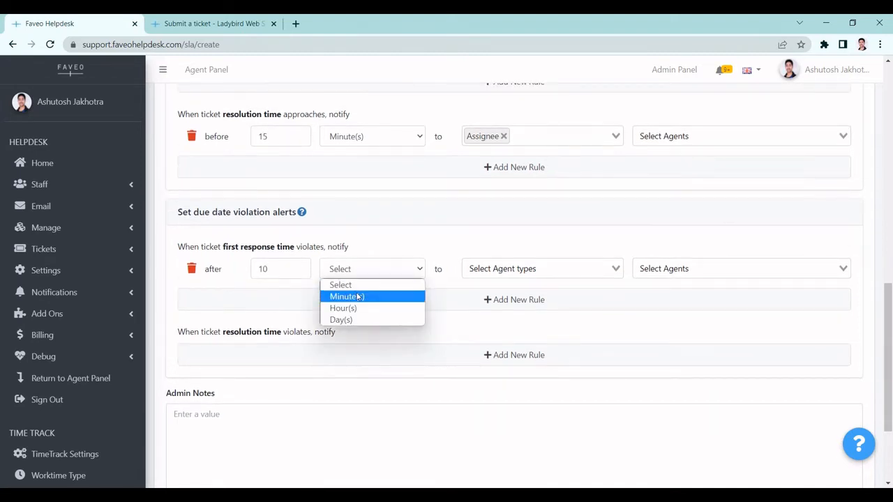
{"action": "left_click", "coordinate": [358, 297]}
{"action": "left_click", "coordinate": [520, 272]}
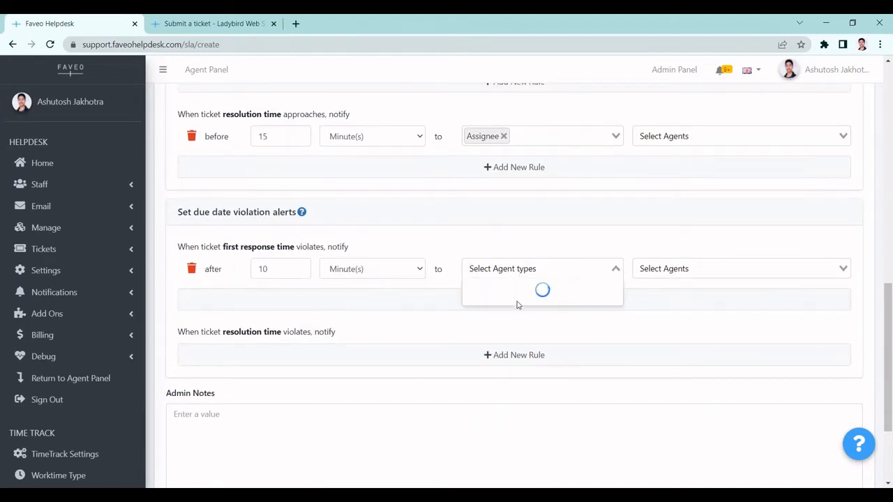
{"action": "left_click", "coordinate": [514, 315]}
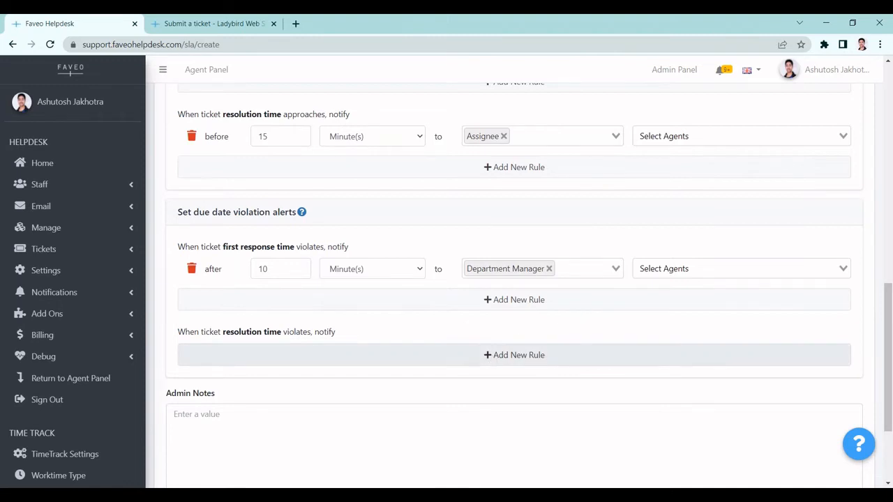
- Add a resolution time rule to the due date violation alerts and set it to 10 minutes after
{"action": "left_click", "coordinate": [514, 355]}
{"action": "scroll", "coordinate": [514, 355], "scroll_direction": "down", "scroll_amount": 1}
{"action": "left_click_drag", "start_coordinate": [222, 232], "coordinate": [286, 212]}
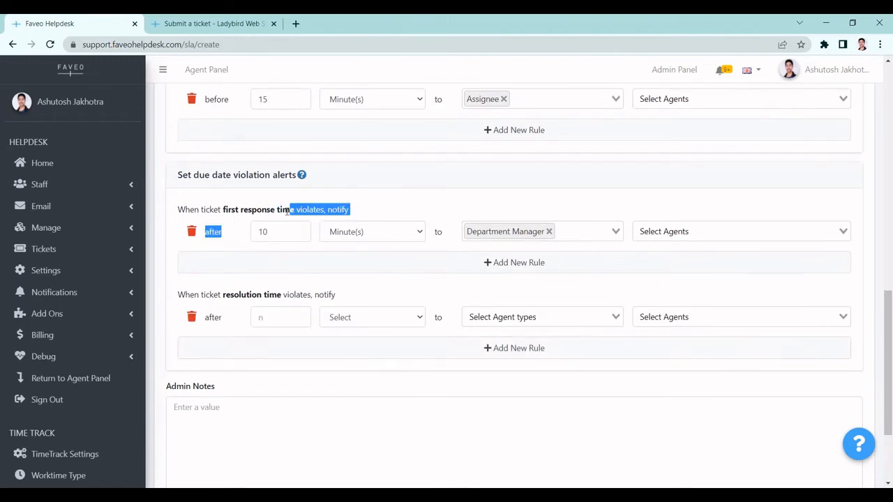
{"action": "scroll", "coordinate": [286, 217], "scroll_direction": "down", "scroll_amount": 1}
{"action": "left_click_drag", "start_coordinate": [189, 244], "coordinate": [265, 243]}
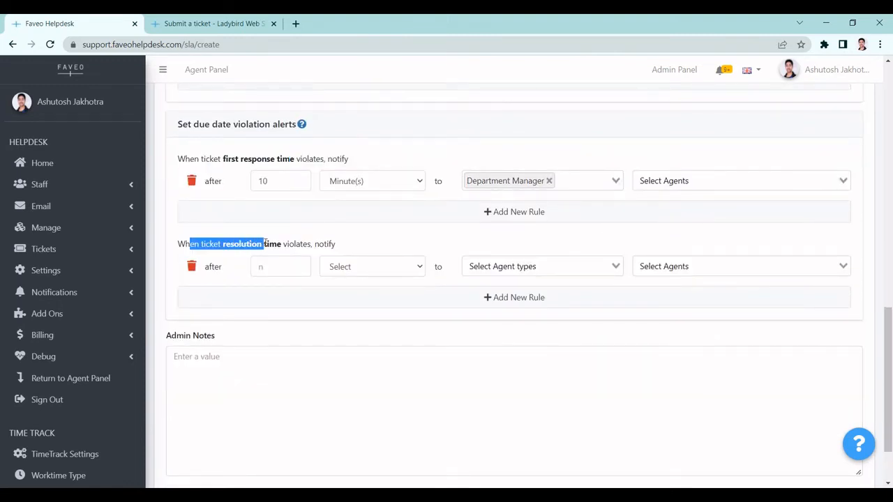
{"action": "left_click", "coordinate": [201, 244]}
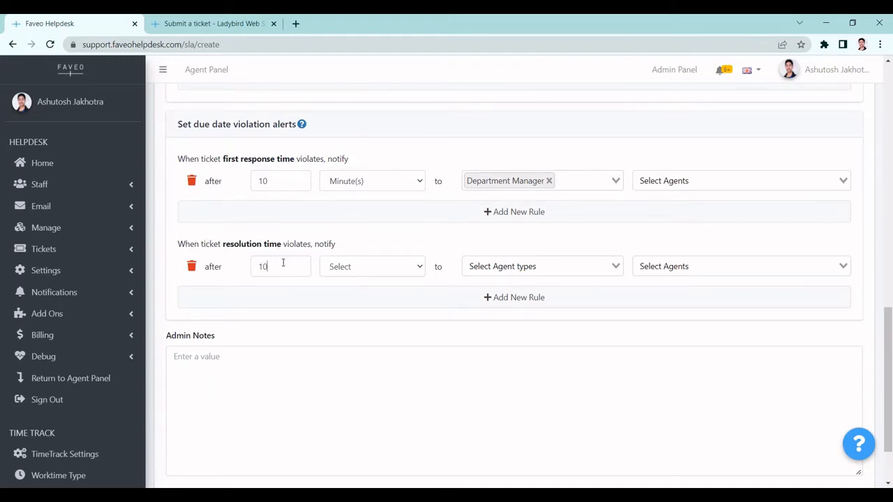
{"action": "left_click", "coordinate": [379, 270]}
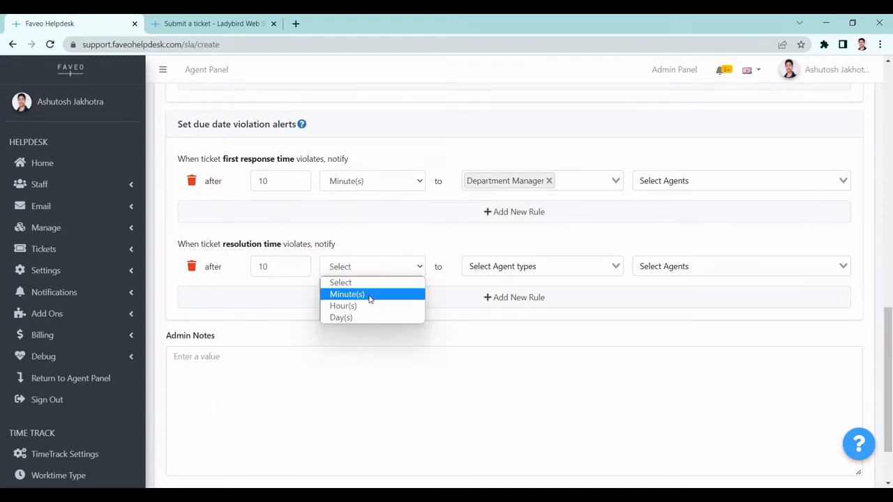
{"action": "left_click", "coordinate": [369, 294]}
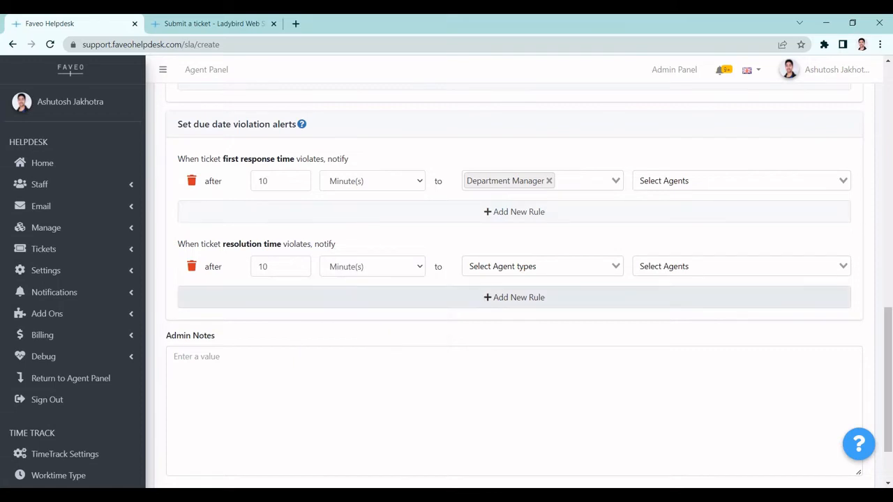
- Add a second resolution time violation rule, and make the Assignee the agent type notified by the first one
{"action": "left_click", "coordinate": [332, 300]}
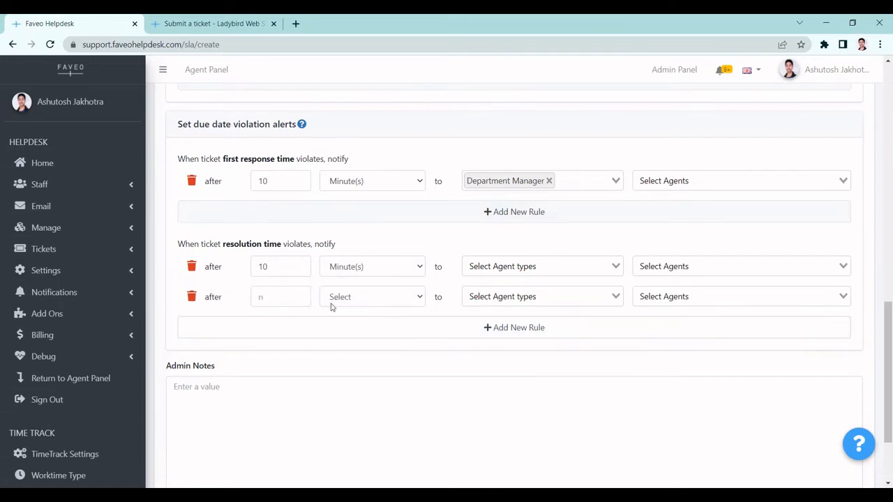
{"action": "left_click", "coordinate": [663, 267]}
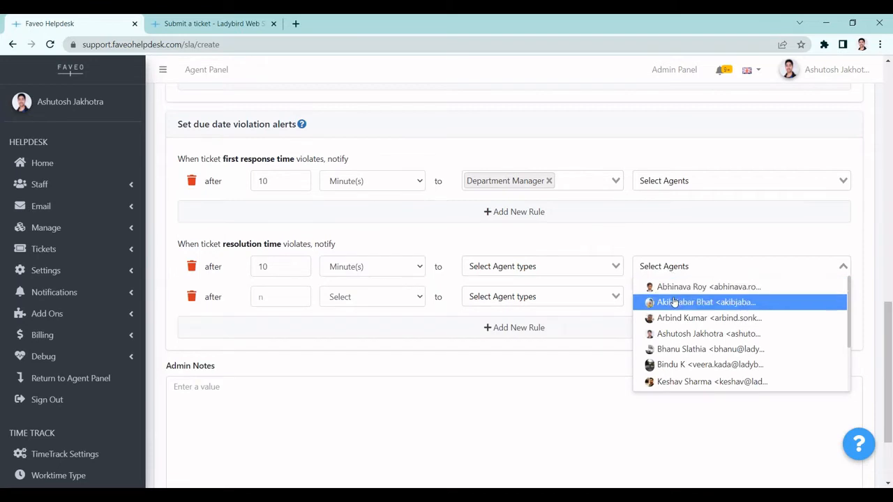
{"action": "left_click", "coordinate": [680, 240]}
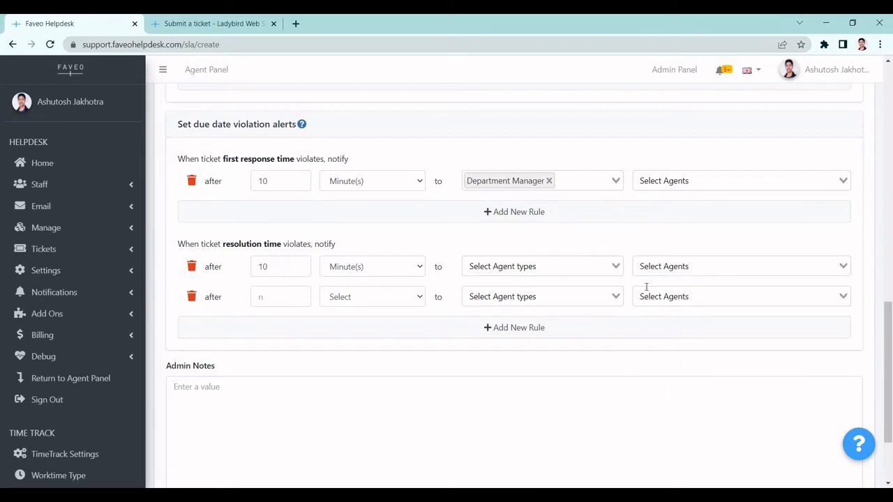
{"action": "left_click", "coordinate": [562, 266]}
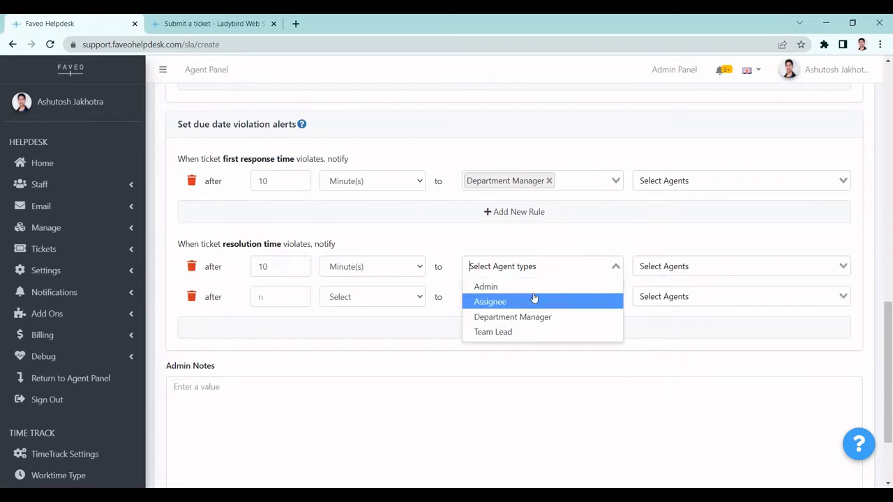
{"action": "left_click", "coordinate": [531, 287]}
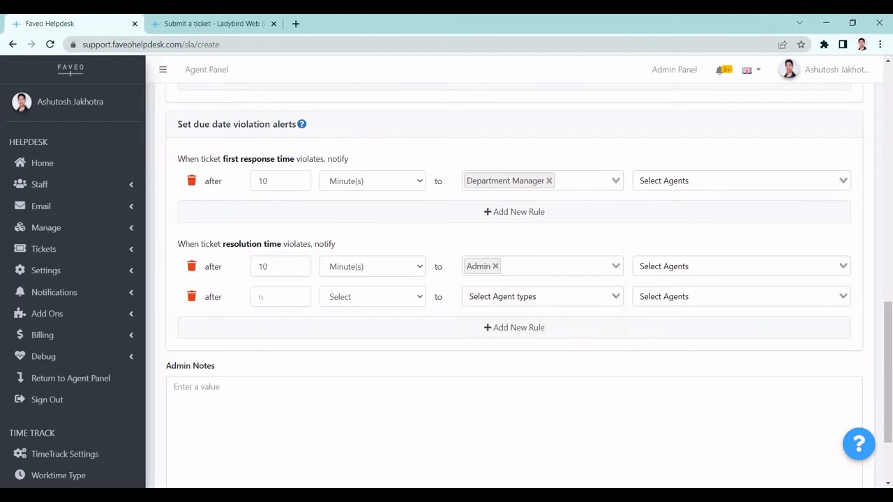
{"action": "left_click", "coordinate": [495, 266]}
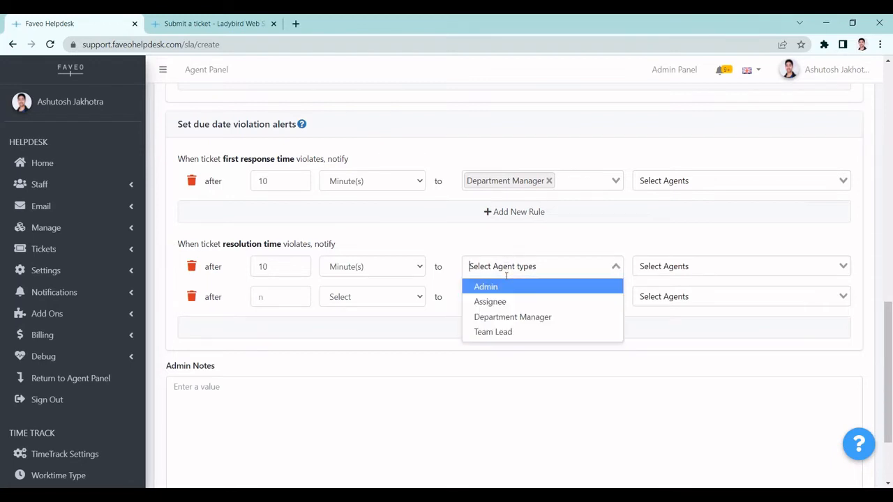
{"action": "left_click", "coordinate": [497, 300]}
- Set the second resolution time violation rule to notify the Department Manager and Admin after 30 minutes
{"action": "left_click", "coordinate": [277, 294]}
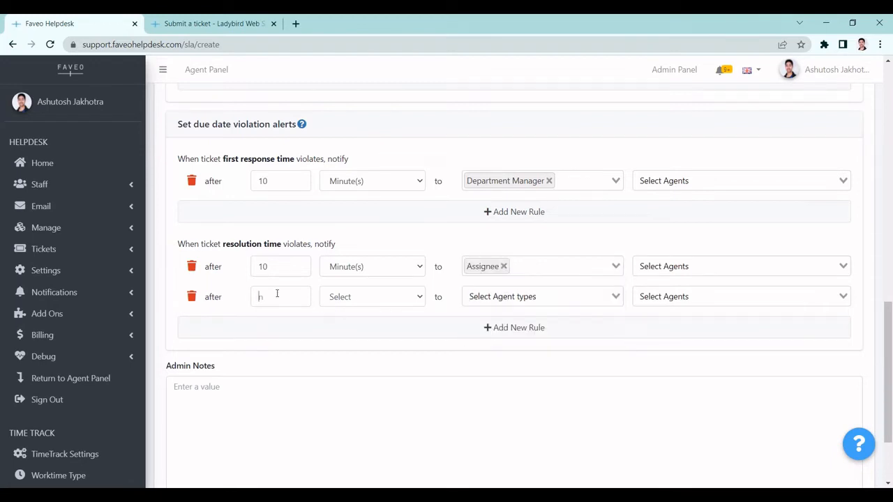
{"action": "left_click", "coordinate": [365, 299]}
{"action": "left_click", "coordinate": [362, 323]}
{"action": "left_click", "coordinate": [504, 292]}
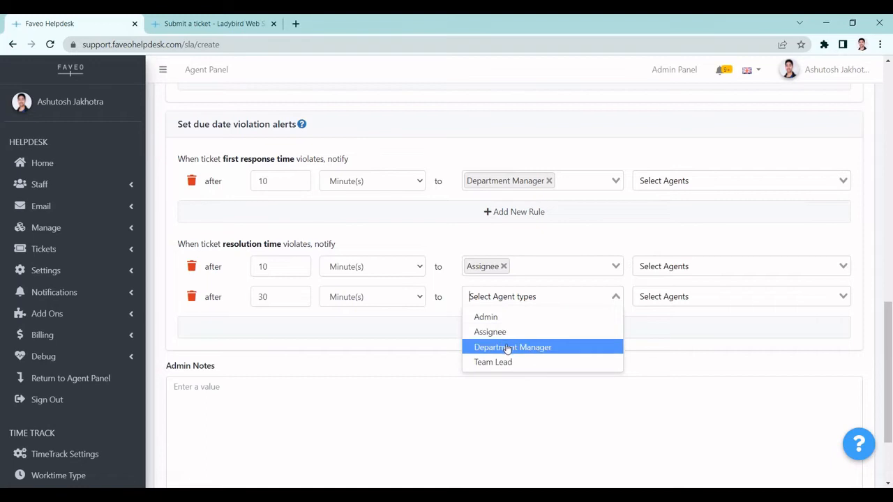
{"action": "left_click", "coordinate": [510, 347]}
{"action": "left_click", "coordinate": [591, 292]}
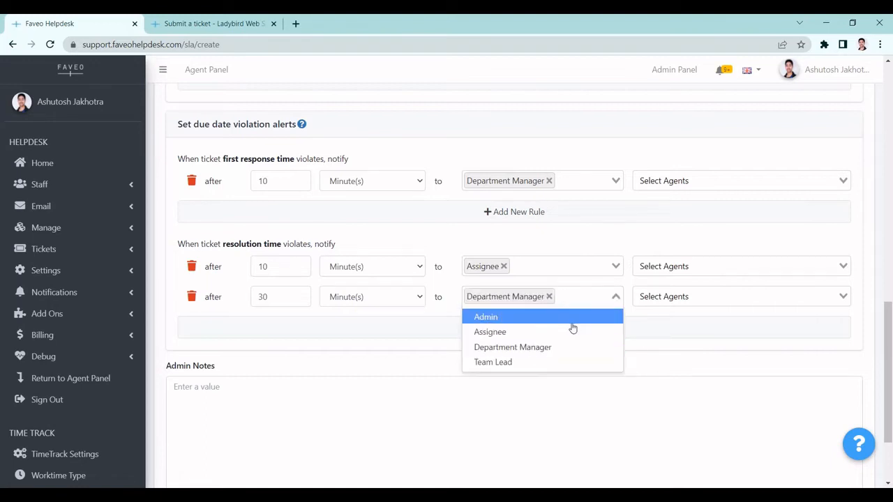
{"action": "left_click", "coordinate": [574, 319]}
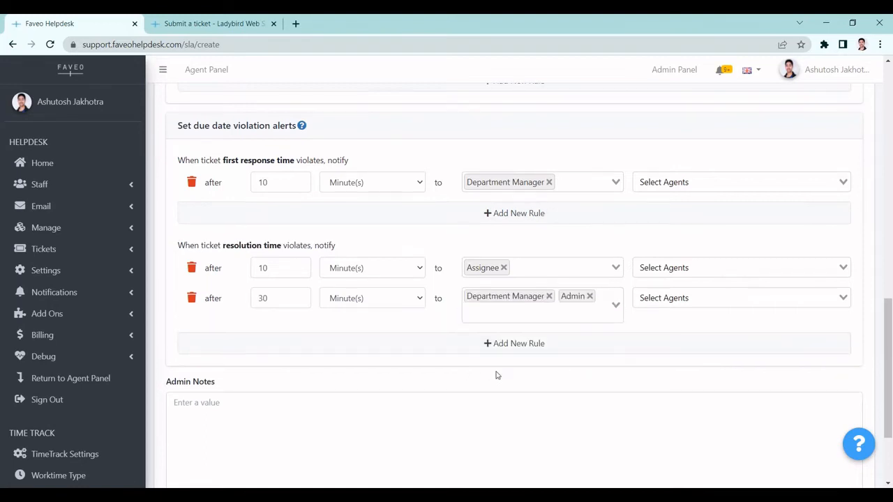
{"action": "scroll", "coordinate": [497, 375], "scroll_direction": "up", "scroll_amount": 6}
{"action": "scroll", "coordinate": [497, 375], "scroll_direction": "up", "scroll_amount": 2}
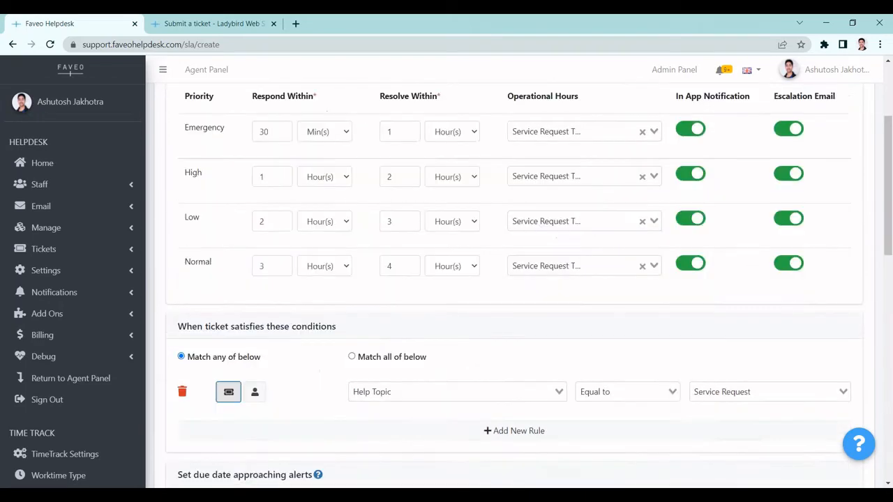
- Save the new SLA plan for the Service Request help topic
{"action": "scroll", "coordinate": [210, 402], "scroll_direction": "down", "scroll_amount": 8}
{"action": "left_click", "coordinate": [189, 434]}
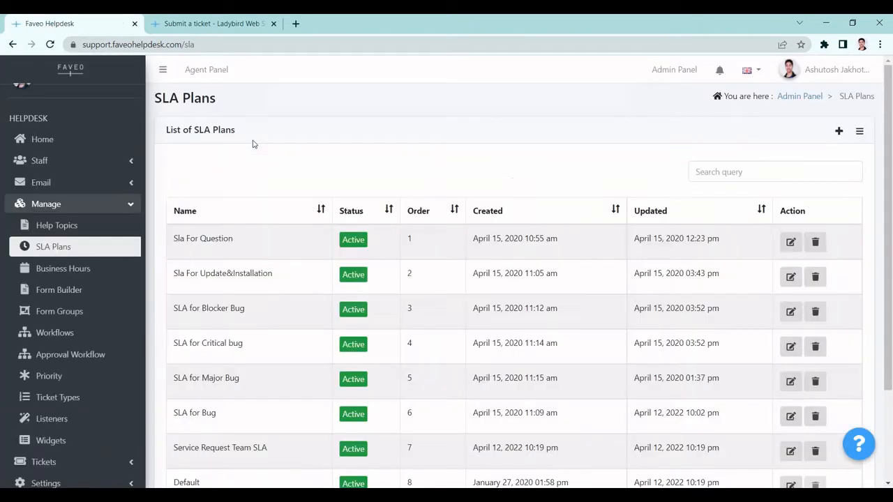
- Start a new ticket on the ticket submission page with the subject "Faveo ticket SLA" and copy that subject
{"action": "left_click", "coordinate": [227, 23]}
{"action": "left_click", "coordinate": [298, 295]}
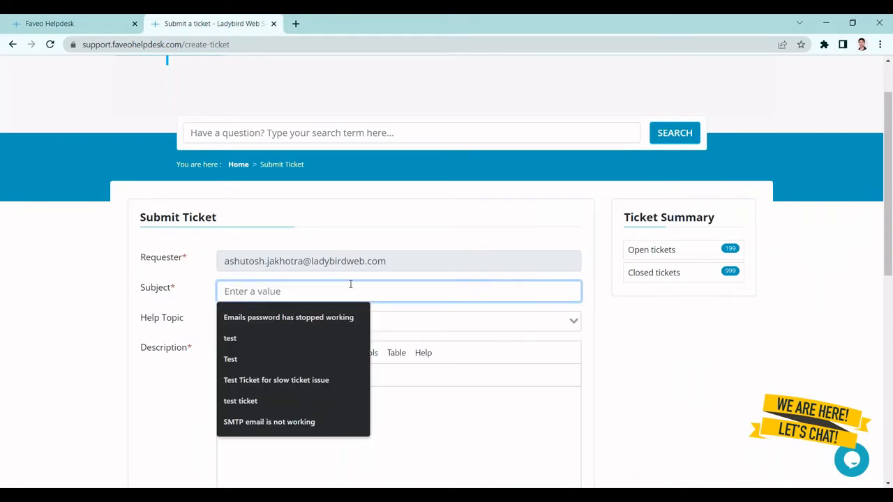
{"action": "type", "text": "Favo"}
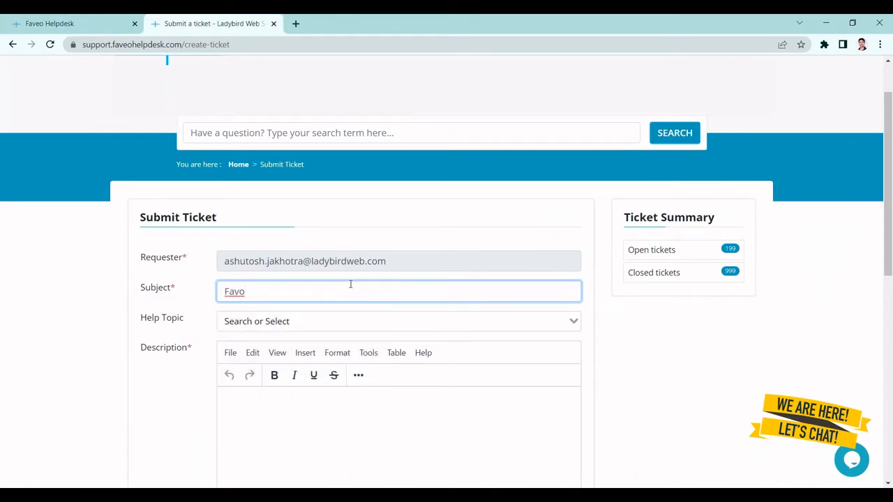
{"action": "type", "text": "e"}
{"action": "key", "text": "BackSpace"}
{"action": "type", "text": "eo ticket SLA"}
{"action": "triple_click", "coordinate": [297, 282]}
{"action": "key", "text": "ctrl+c"}
- Choose Service Request as the new ticket's help topic
{"action": "scroll", "coordinate": [298, 283], "scroll_direction": "down", "scroll_amount": 1}
{"action": "left_click", "coordinate": [296, 279]}
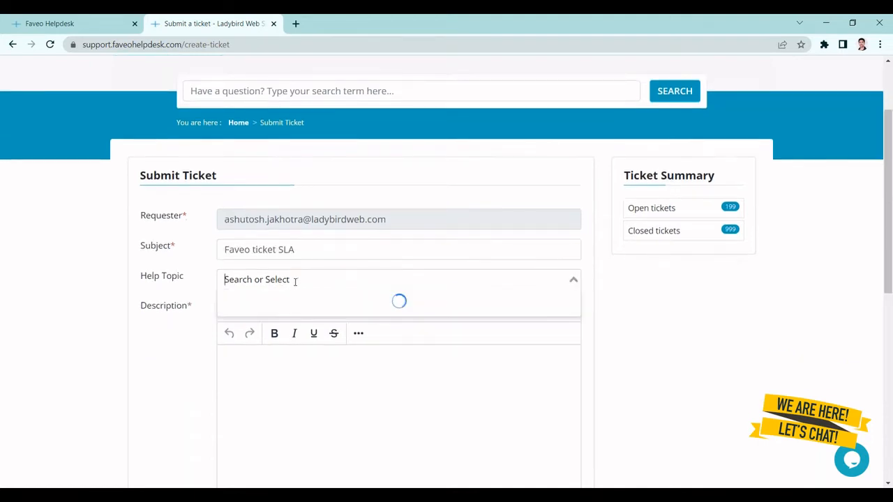
{"action": "scroll", "coordinate": [284, 360], "scroll_direction": "down", "scroll_amount": 1}
{"action": "type", "text": "serv"}
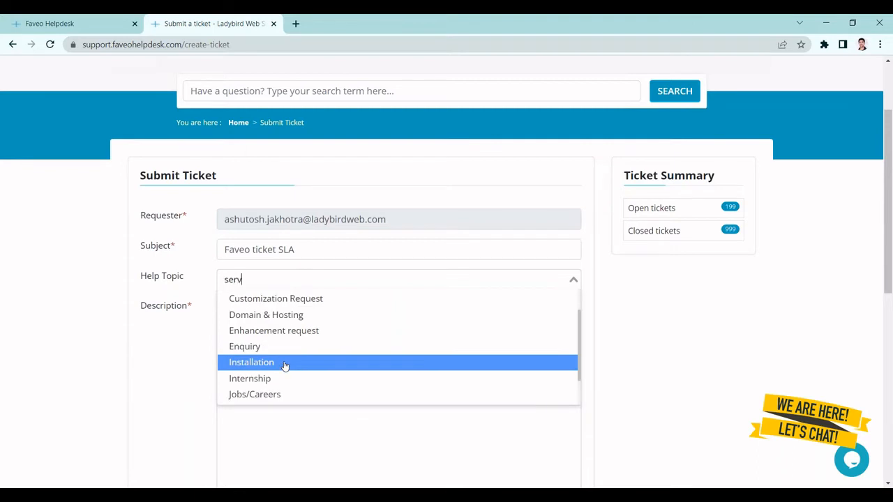
{"action": "left_click", "coordinate": [306, 308]}
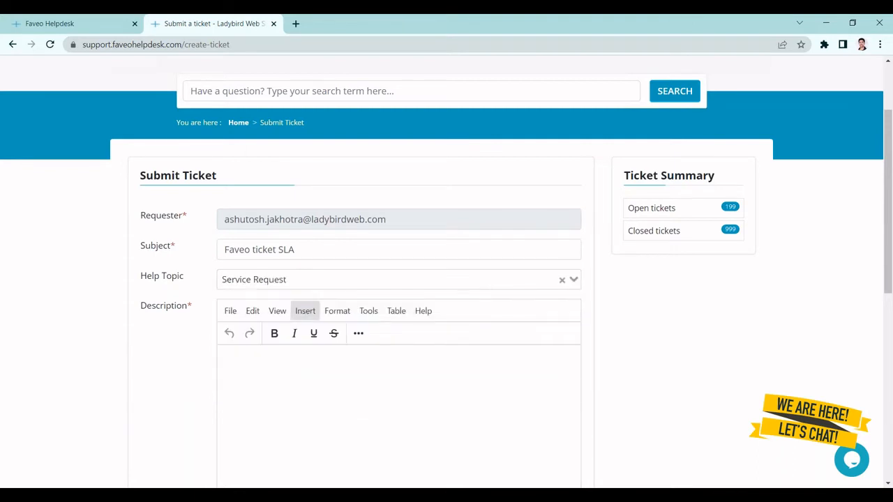
- Paste the copied subject as the ticket's description and submit the ticket
{"action": "scroll", "coordinate": [305, 311], "scroll_direction": "down", "scroll_amount": 2}
{"action": "left_click", "coordinate": [301, 316]}
{"action": "key", "text": "ctrl+v"}
{"action": "scroll", "coordinate": [300, 316], "scroll_direction": "down", "scroll_amount": 2}
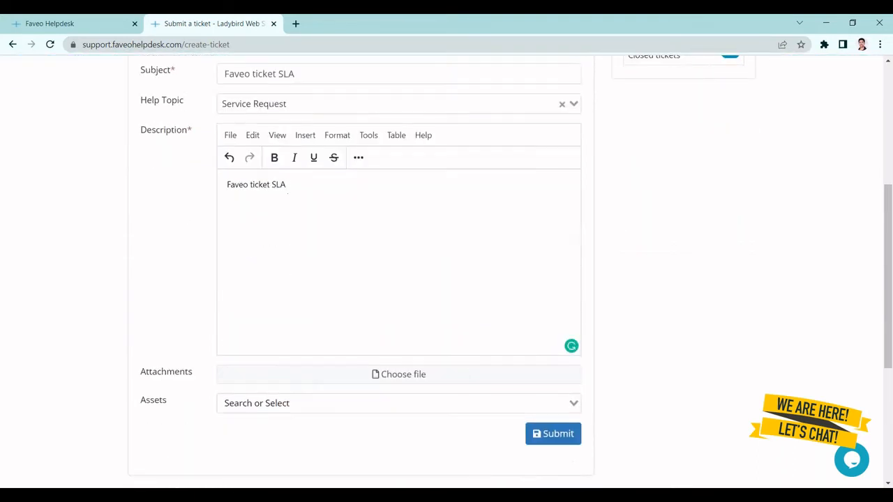
{"action": "left_click", "coordinate": [552, 432]}
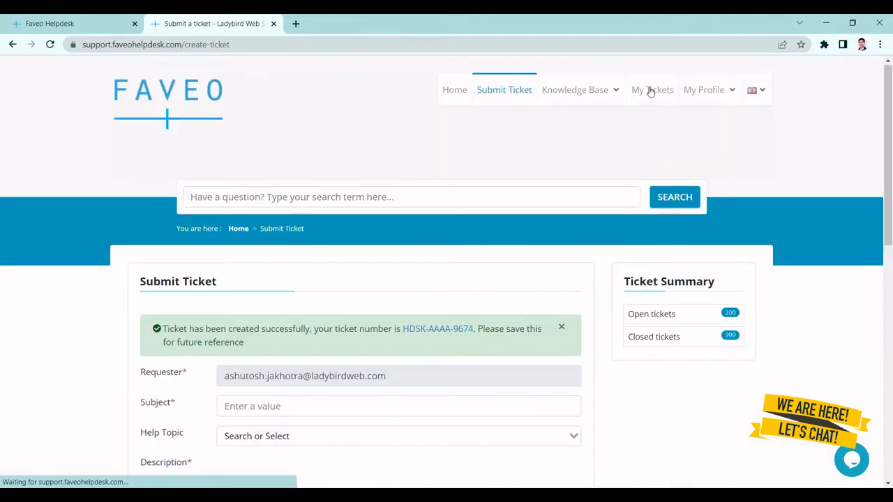
- Find the submitted "Faveo ticket SLA" ticket in the agent inbox and open it
{"action": "left_click", "coordinate": [647, 90]}
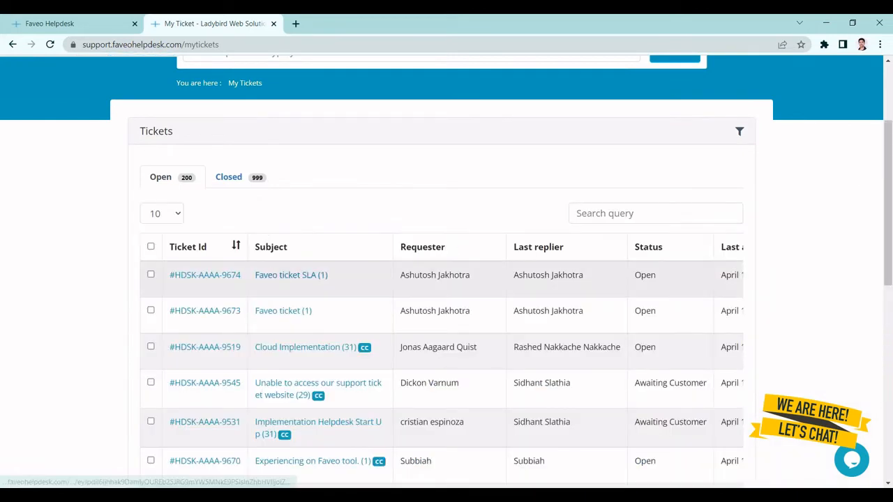
{"action": "left_click", "coordinate": [278, 275]}
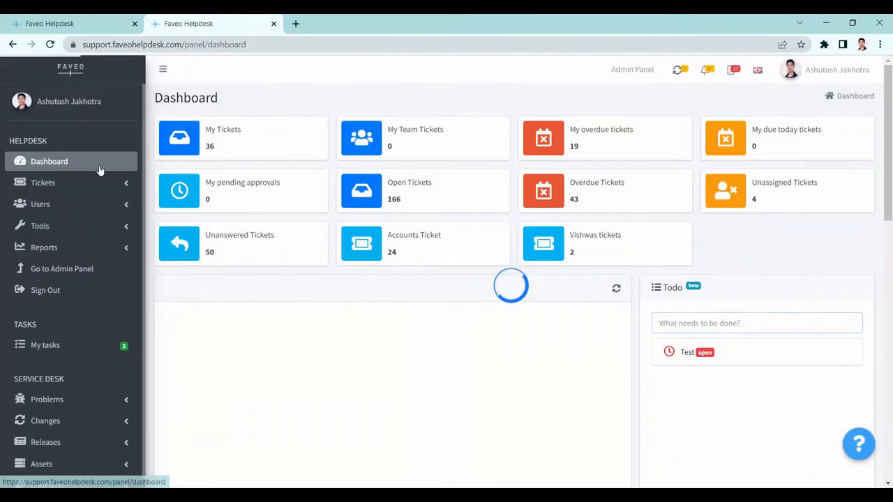
{"action": "left_click", "coordinate": [94, 183]}
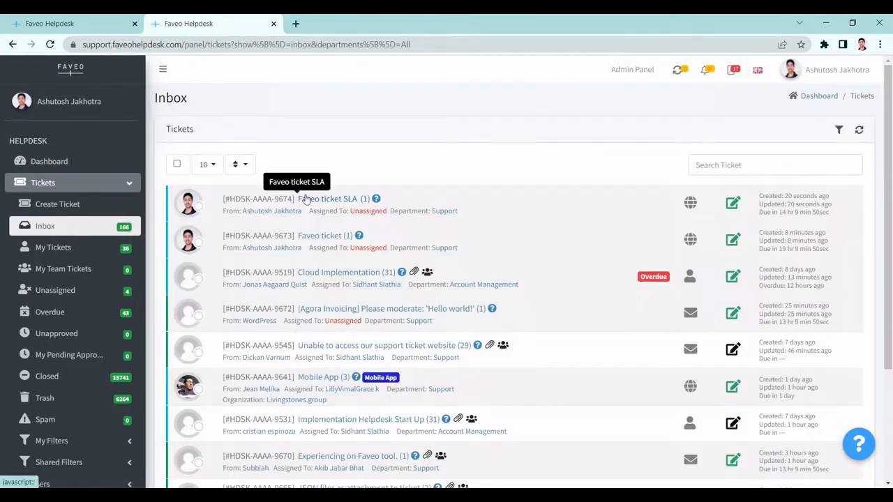
{"action": "scroll", "coordinate": [307, 200], "scroll_direction": "down", "scroll_amount": 1}
{"action": "left_click", "coordinate": [317, 195]}
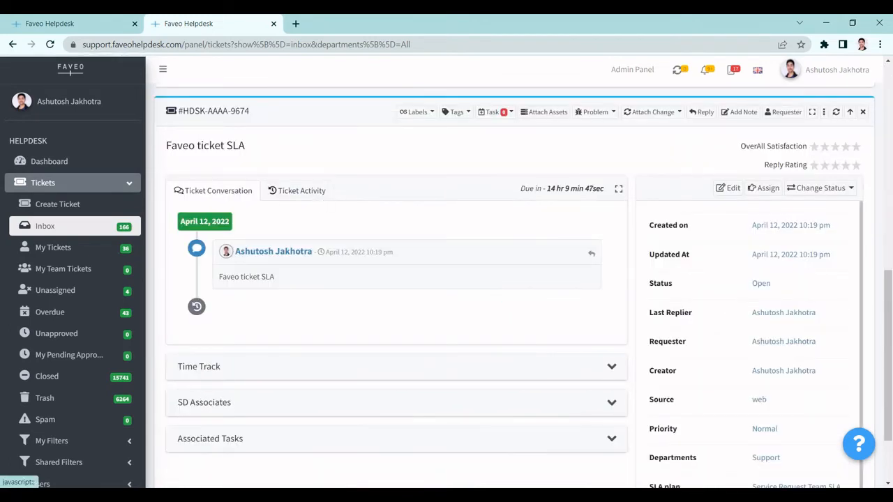
- Examine the ticket's activity log for the enforced SLA plan and the assigned due date and time
{"action": "left_click", "coordinate": [314, 194]}
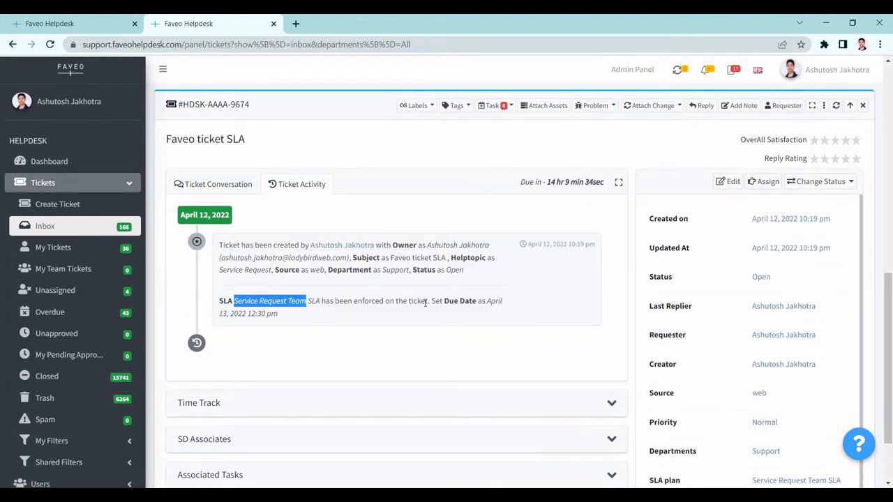
{"action": "left_click_drag", "start_coordinate": [432, 300], "coordinate": [505, 308]}
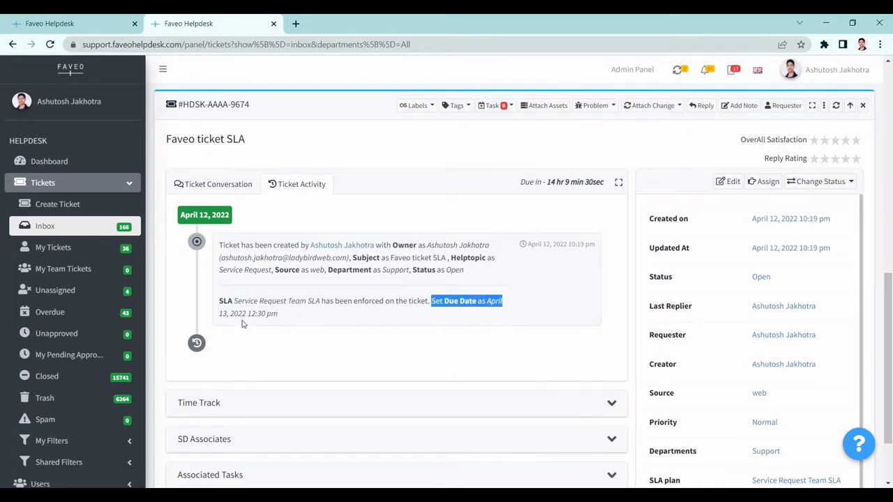
{"action": "left_click_drag", "start_coordinate": [228, 313], "coordinate": [277, 314]}
{"action": "left_click", "coordinate": [277, 314]}
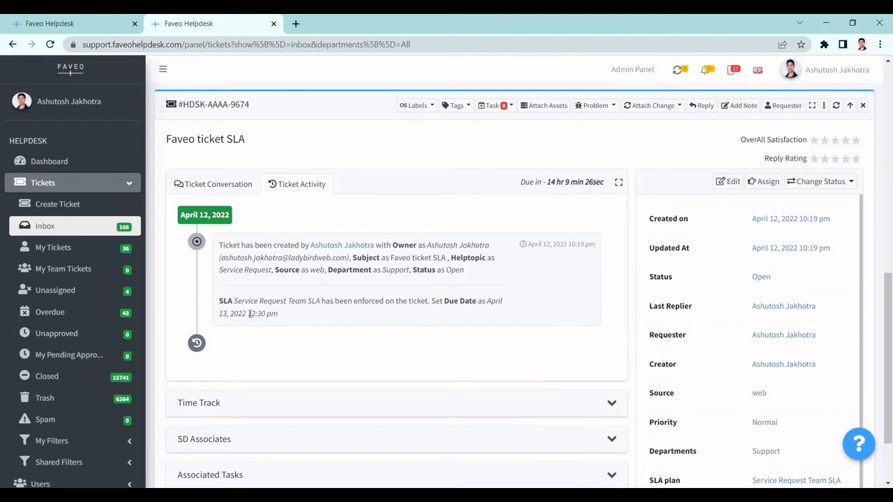
{"action": "left_click_drag", "start_coordinate": [247, 314], "coordinate": [280, 313]}
{"action": "scroll", "coordinate": [348, 314], "scroll_direction": "up", "scroll_amount": 2}
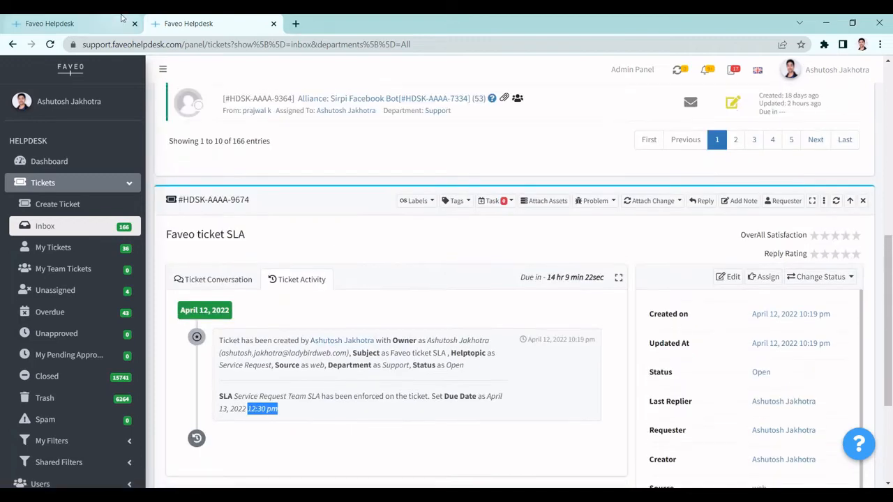
- Return to the admin area, open the Form Builder's form creation page and look over the default ticket fields
{"action": "left_click", "coordinate": [124, 19]}
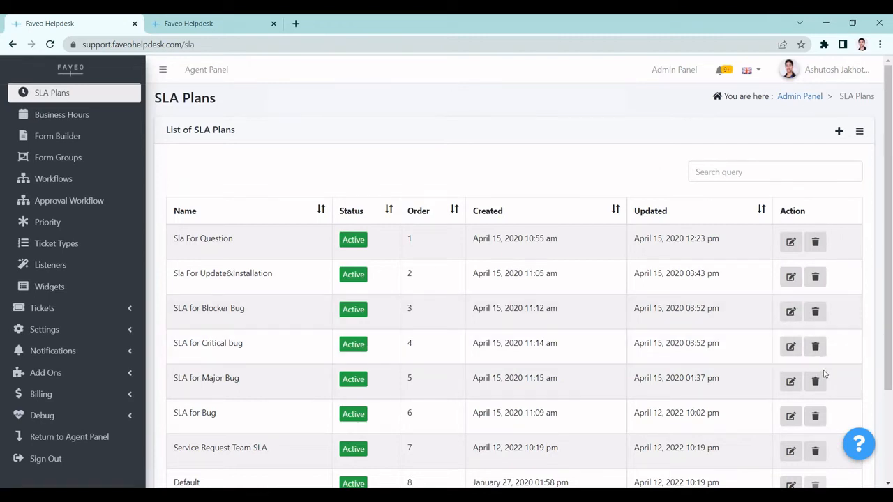
{"action": "left_click", "coordinate": [802, 97]}
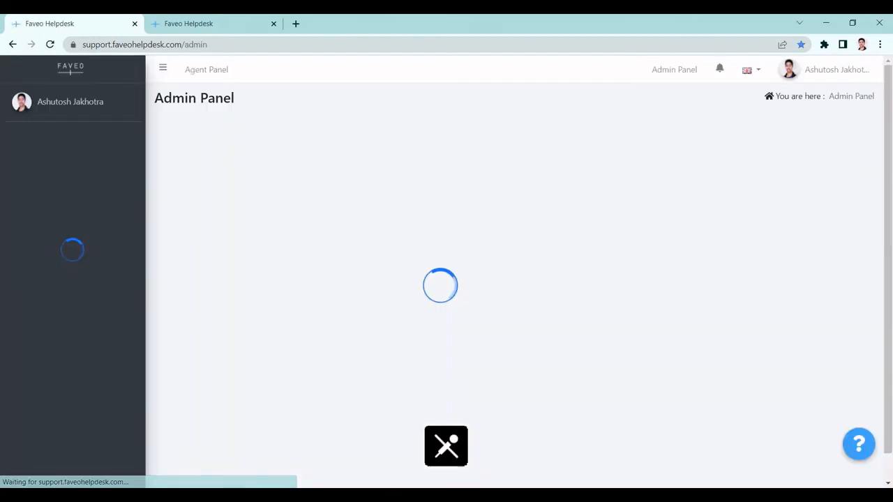
{"action": "scroll", "coordinate": [566, 231], "scroll_direction": "down", "scroll_amount": 1}
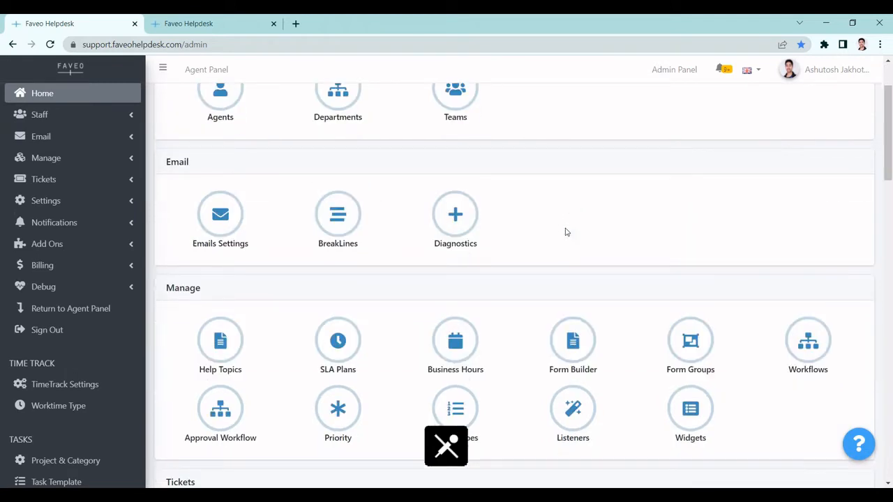
{"action": "scroll", "coordinate": [566, 232], "scroll_direction": "down", "scroll_amount": 1}
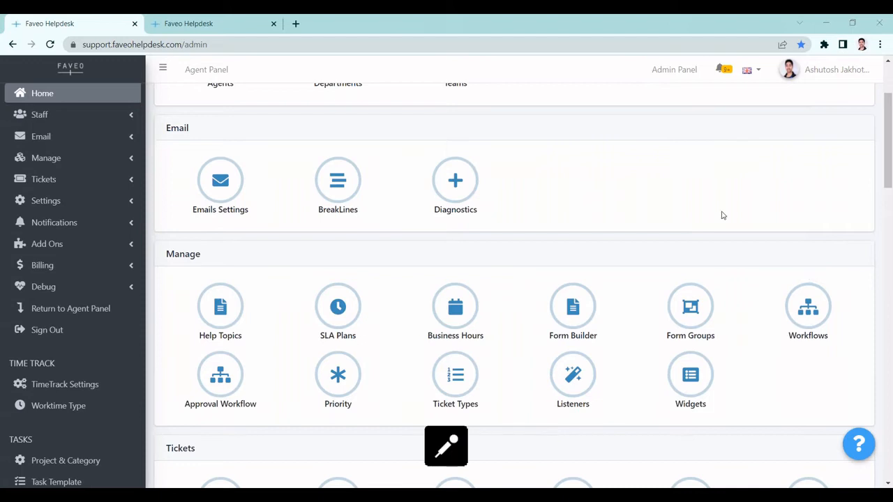
{"action": "left_click", "coordinate": [569, 302]}
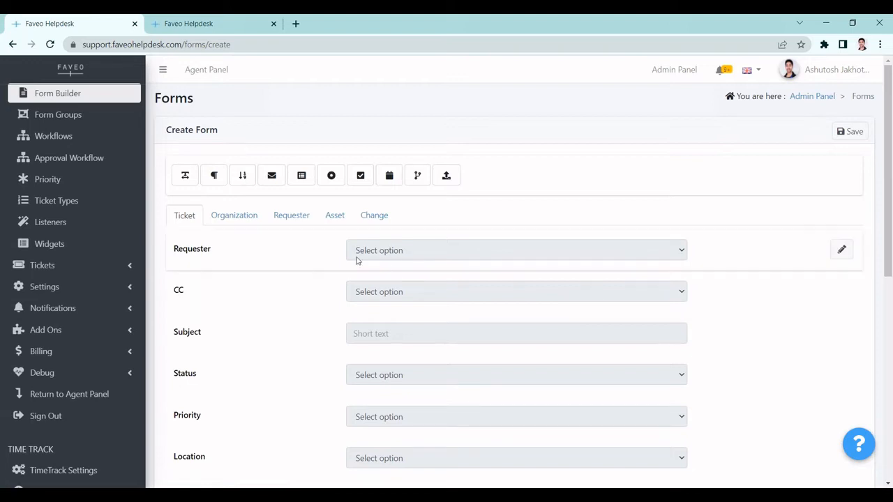
{"action": "scroll", "coordinate": [357, 259], "scroll_direction": "down", "scroll_amount": 1}
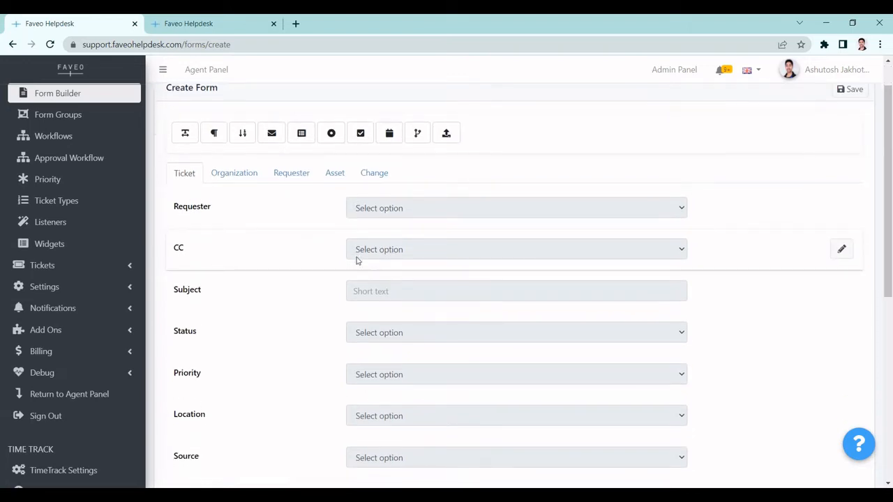
{"action": "scroll", "coordinate": [356, 260], "scroll_direction": "down", "scroll_amount": 1}
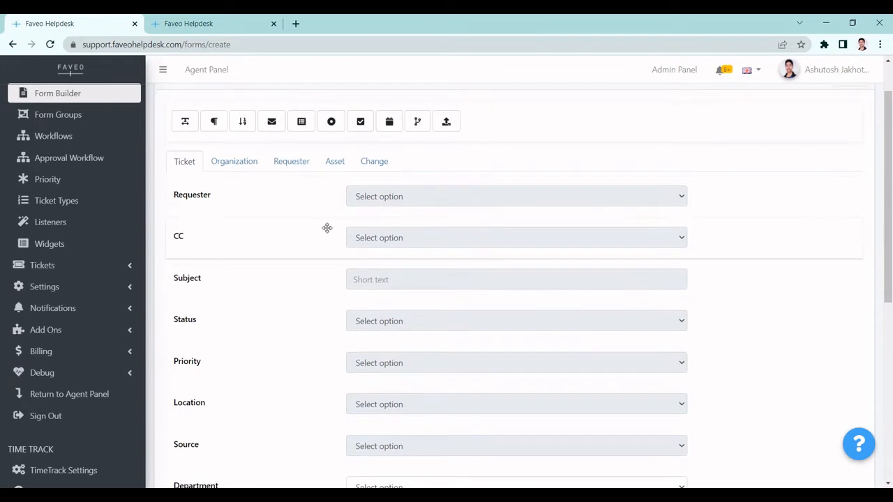
- Add a Select field below Phone in the Organization form, and bring up the Requester form
{"action": "left_click", "coordinate": [236, 163]}
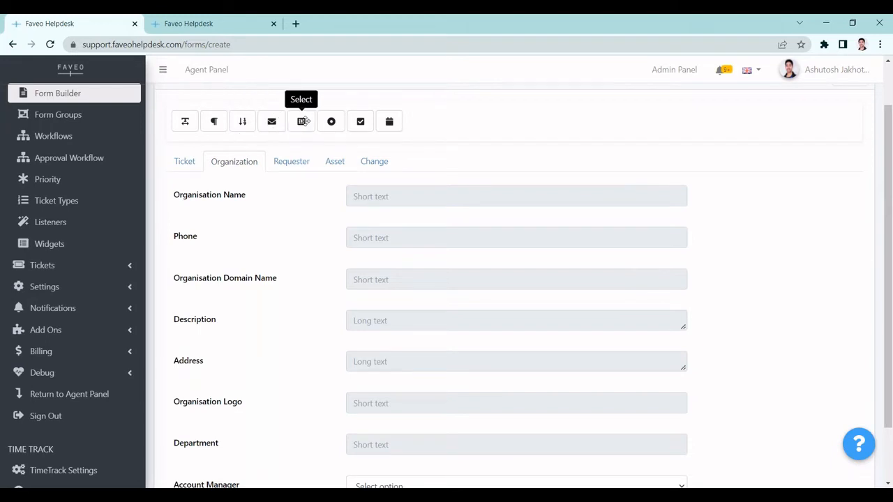
{"action": "left_click_drag", "start_coordinate": [304, 121], "coordinate": [234, 255]}
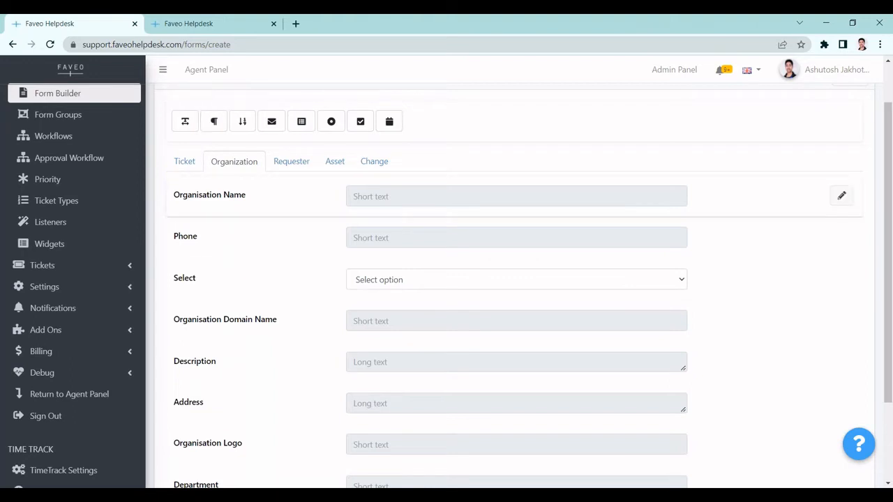
{"action": "left_click", "coordinate": [300, 164]}
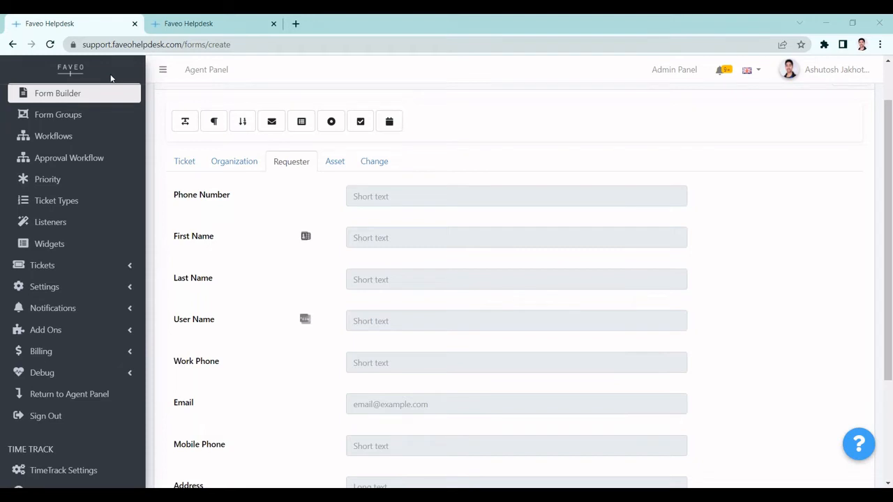
- Add a Select field below Subject in the Ticket form and label it "Ticket Type"
{"action": "left_click", "coordinate": [185, 162]}
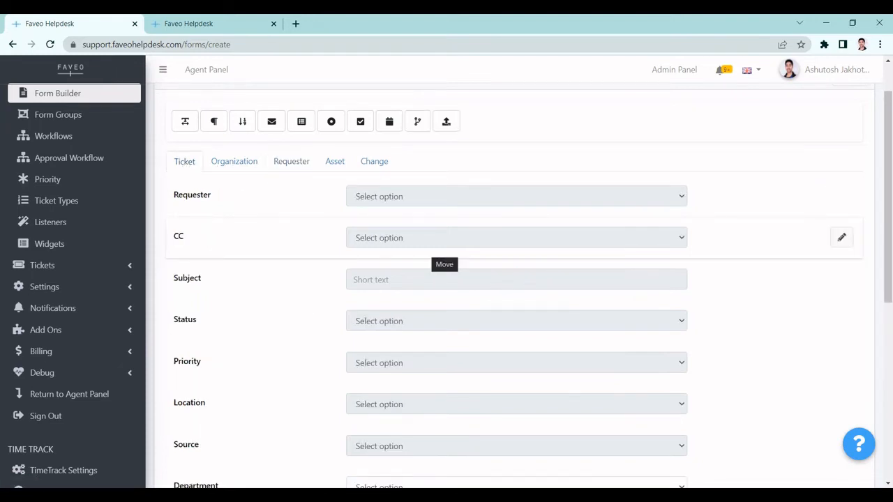
{"action": "scroll", "coordinate": [444, 258], "scroll_direction": "down", "scroll_amount": 1}
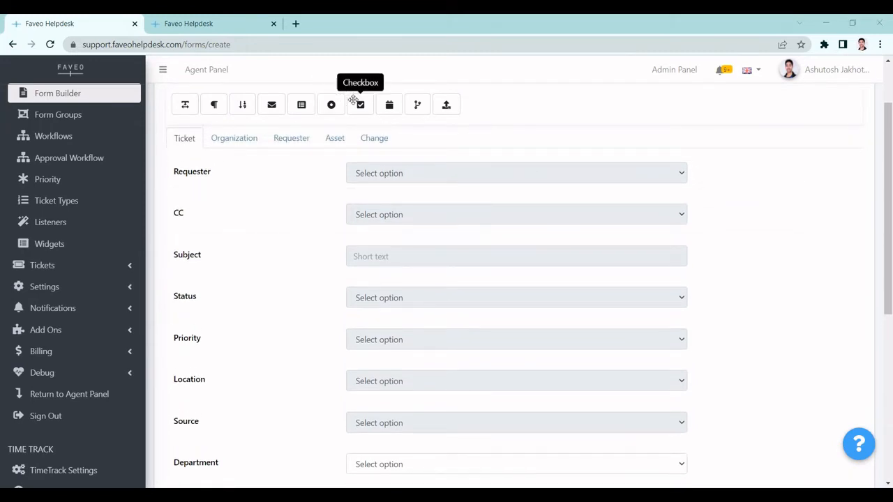
{"action": "left_click_drag", "start_coordinate": [304, 105], "coordinate": [241, 283]}
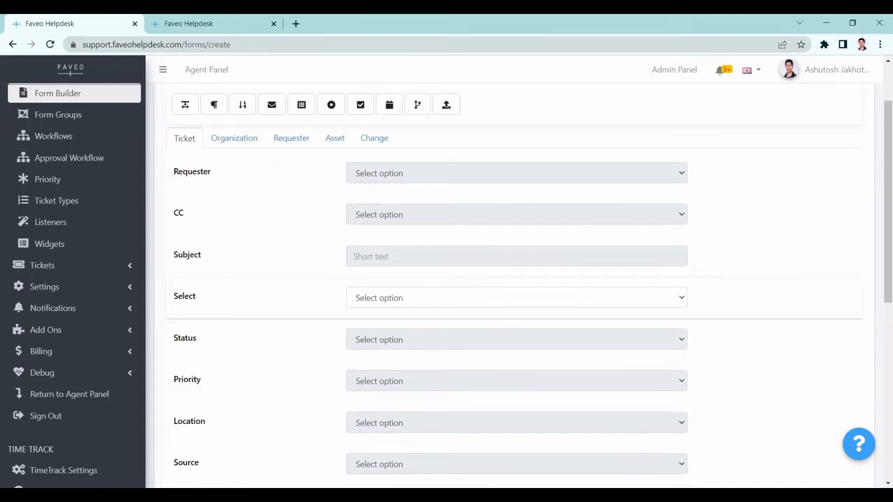
{"action": "left_click", "coordinate": [195, 299]}
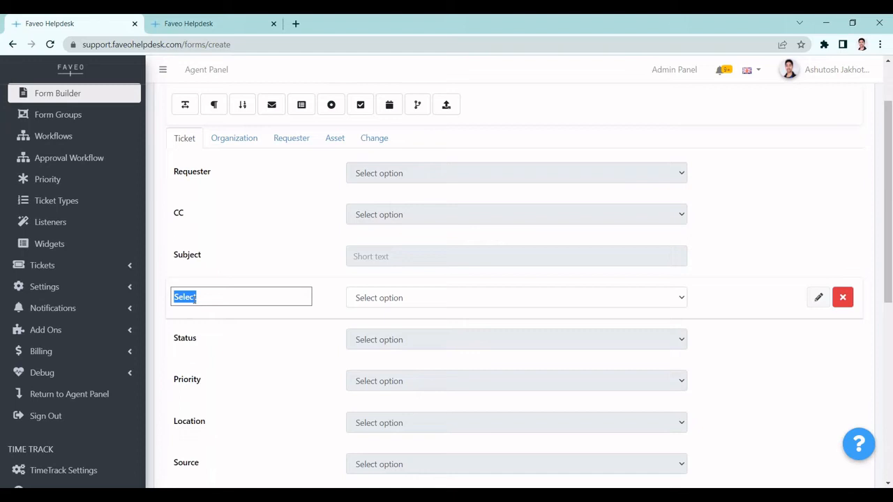
{"action": "type", "text": "Ticket Type"}
- Replace the Ticket Type field's default option with the options "Change request" and "Question", and apply the field settings
{"action": "scroll", "coordinate": [516, 311], "scroll_direction": "down", "scroll_amount": 2}
{"action": "scroll", "coordinate": [640, 253], "scroll_direction": "up", "scroll_amount": 1}
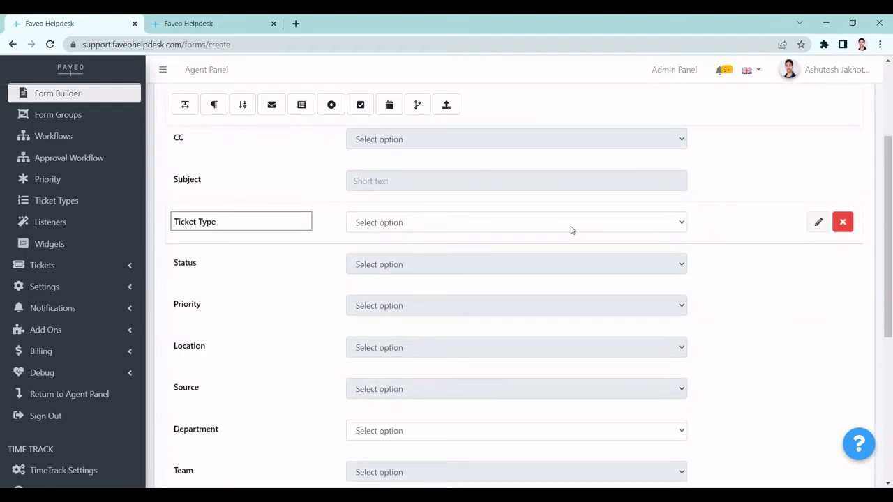
{"action": "left_click", "coordinate": [570, 229]}
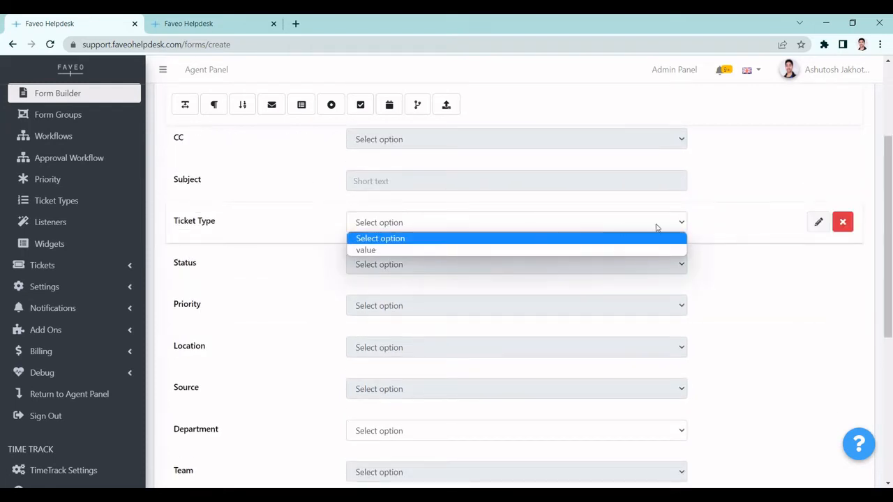
{"action": "left_click", "coordinate": [818, 223]}
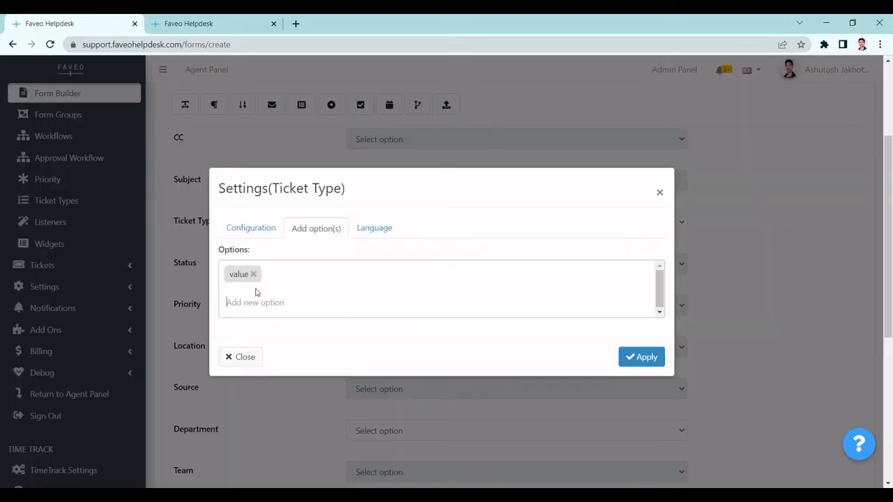
{"action": "left_click", "coordinate": [256, 292]}
{"action": "type", "text": "Serv"}
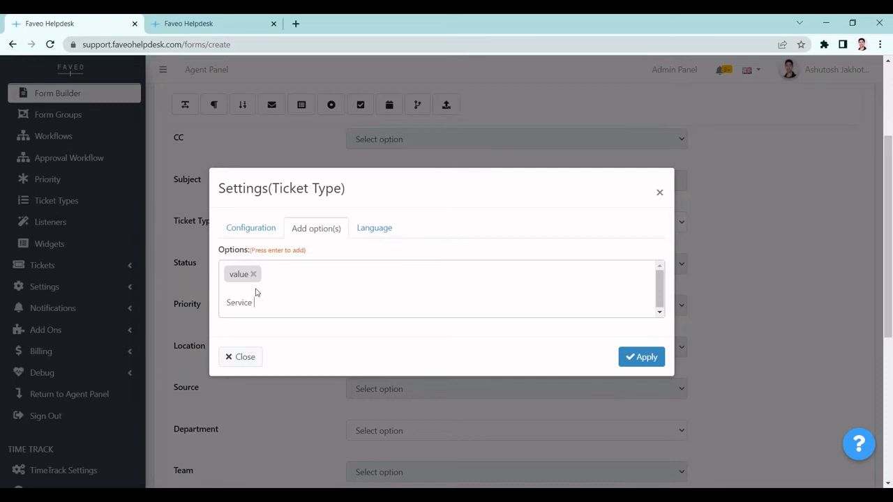
{"action": "type", "text": "ice"}
{"action": "key", "text": "ctrl+BackSpace"}
{"action": "type", "text": "Change request, Question"}
{"action": "key", "text": "Return"}
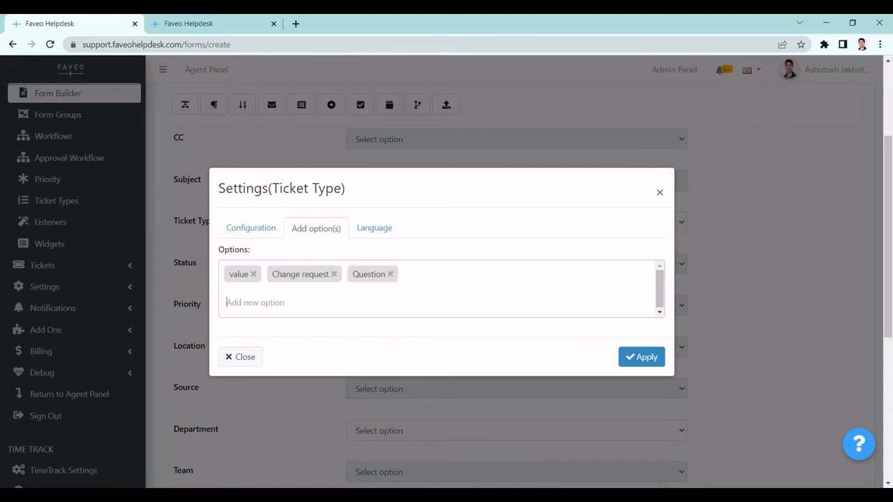
{"action": "left_click", "coordinate": [254, 274]}
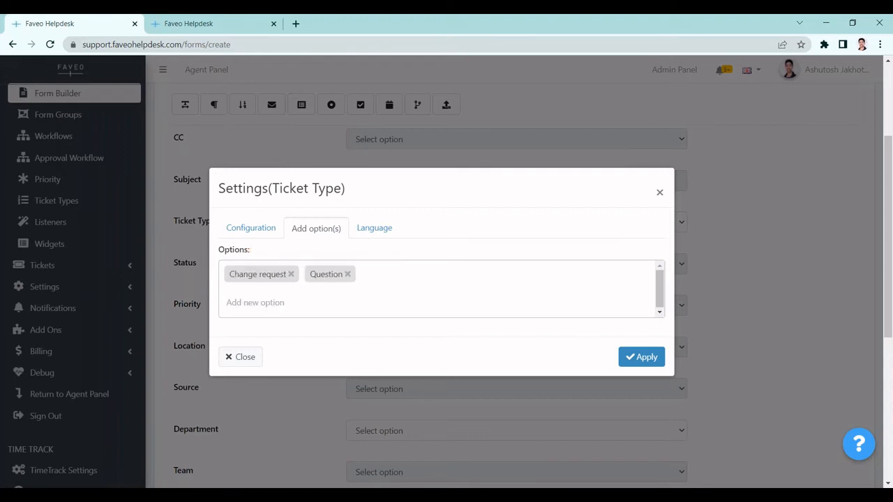
{"action": "left_click", "coordinate": [645, 357]}
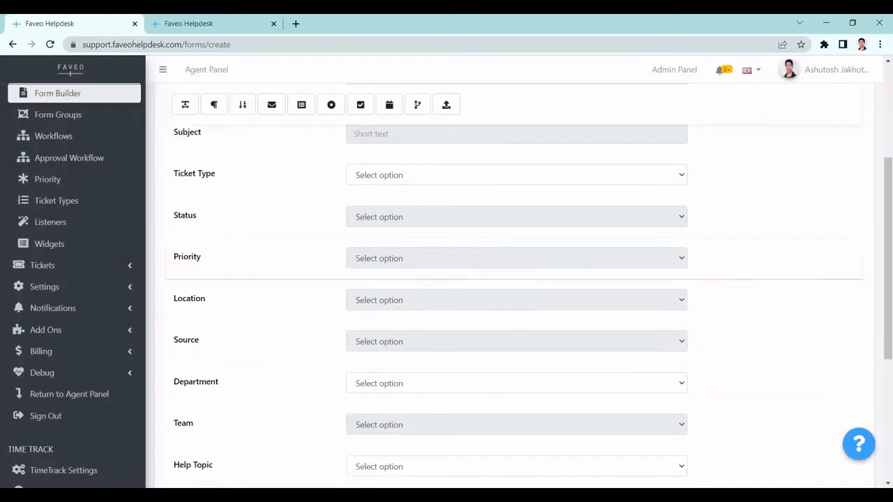
- Examine the Ticket Type field's agent and client configuration for displaying and requiring it in the form
{"action": "scroll", "coordinate": [669, 283], "scroll_direction": "down", "scroll_amount": 1}
{"action": "scroll", "coordinate": [670, 283], "scroll_direction": "up", "scroll_amount": 1}
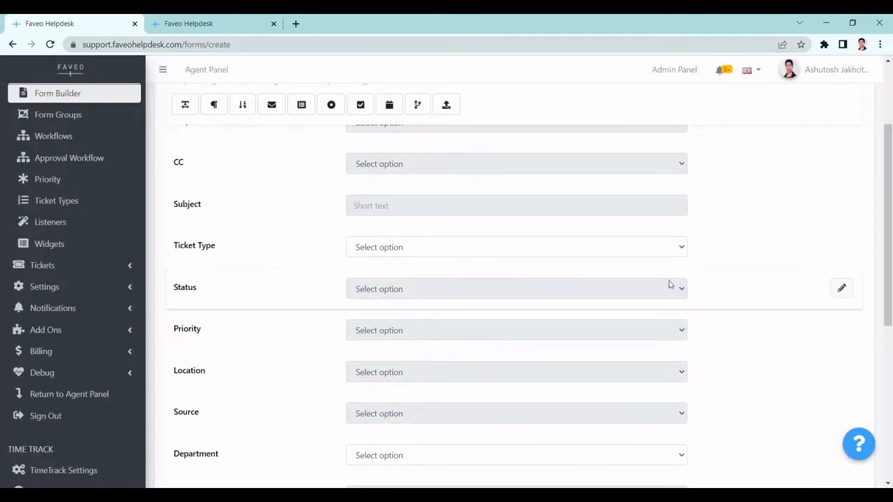
{"action": "scroll", "coordinate": [768, 242], "scroll_direction": "down", "scroll_amount": 1}
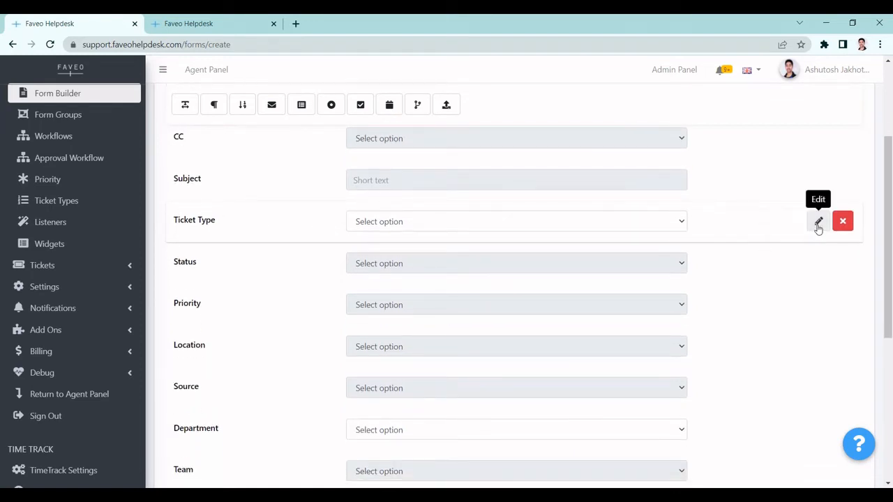
{"action": "left_click", "coordinate": [818, 222]}
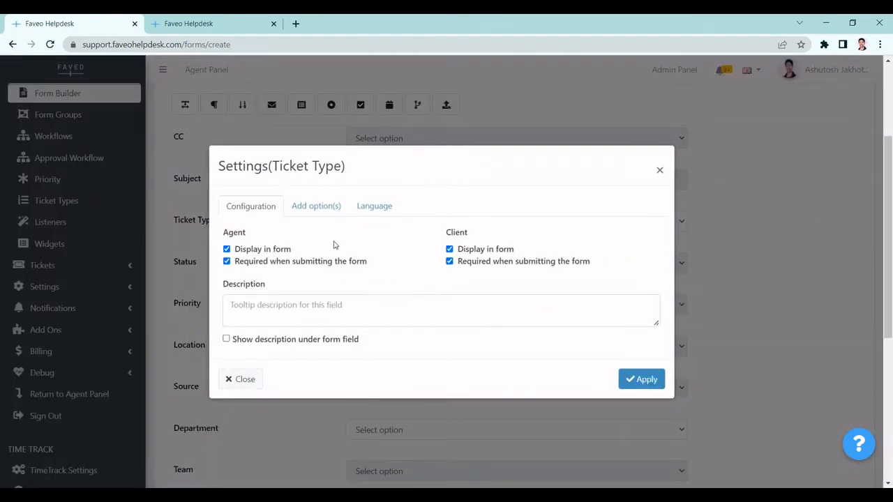
{"action": "left_click_drag", "start_coordinate": [224, 233], "coordinate": [252, 238]}
{"action": "left_click_drag", "start_coordinate": [368, 263], "coordinate": [238, 267]}
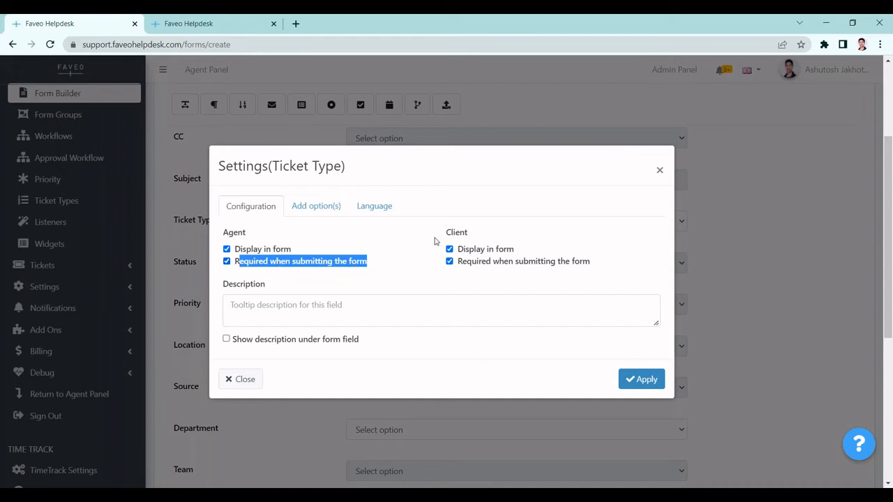
{"action": "left_click", "coordinate": [660, 171]}
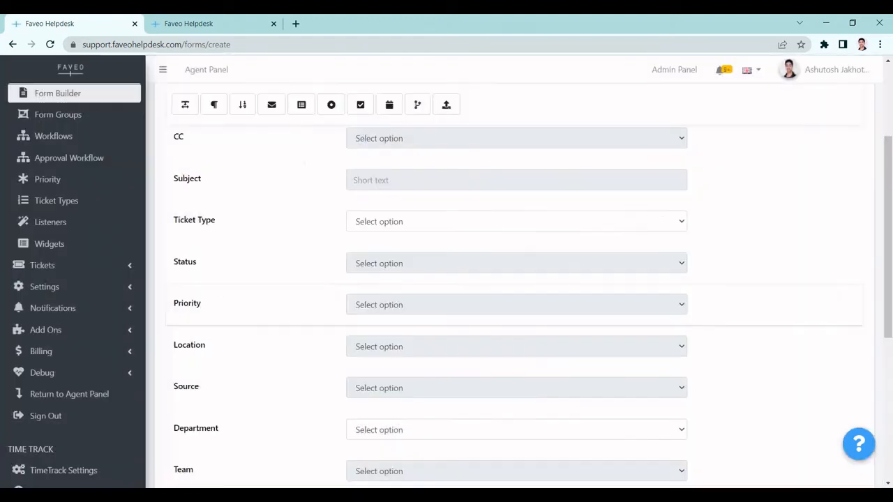
- Add a short-text child field under Ticket Type's "Change request" option and label it "Change Field"
{"action": "left_click", "coordinate": [498, 230]}
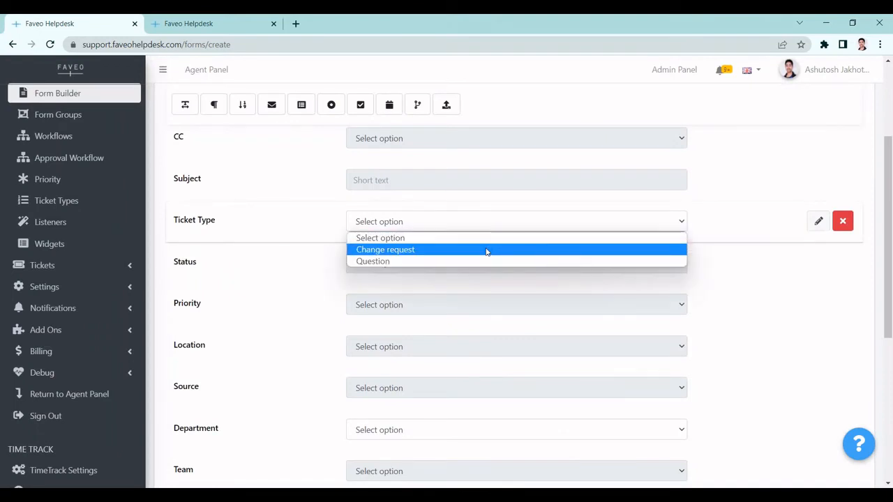
{"action": "left_click", "coordinate": [486, 252]}
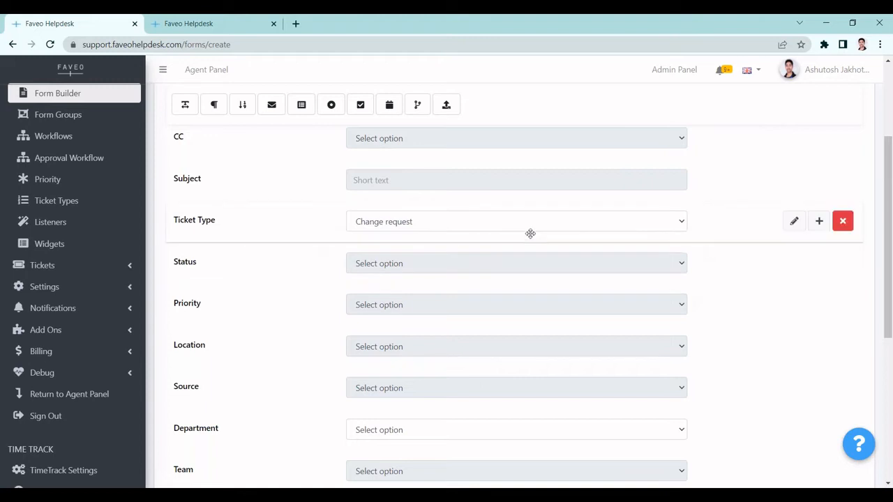
{"action": "left_click", "coordinate": [820, 222]}
{"action": "left_click", "coordinate": [825, 249]}
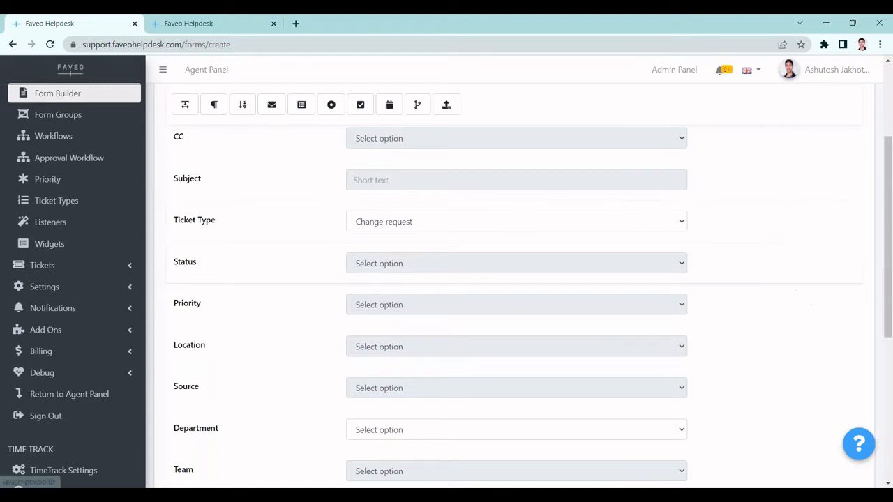
{"action": "double_click", "coordinate": [212, 258]}
{"action": "type", "text": "Chan"}
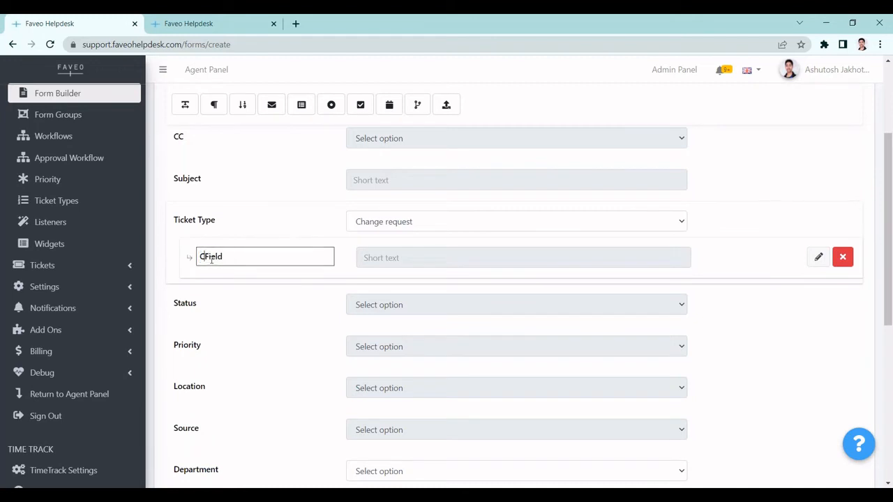
{"action": "type", "text": "ge"}
- Switch Ticket Type to Question and back to Change request to compare the child fields of each option
{"action": "left_click", "coordinate": [450, 225]}
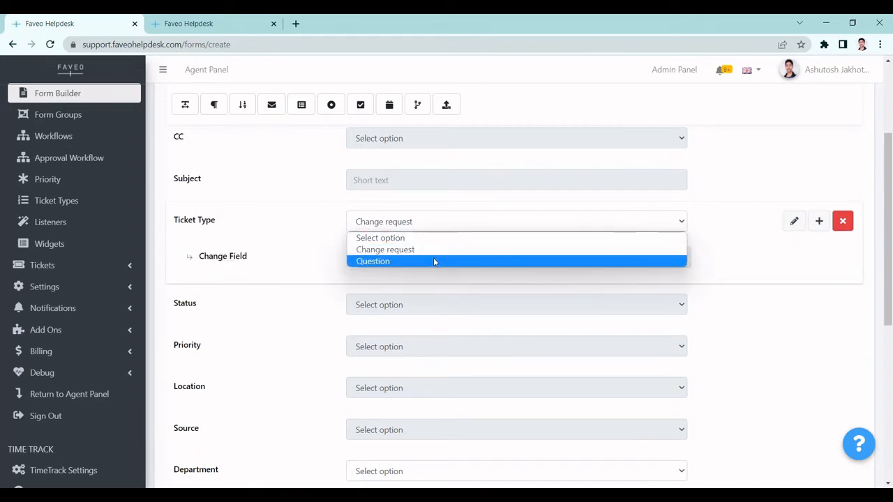
{"action": "left_click", "coordinate": [433, 260]}
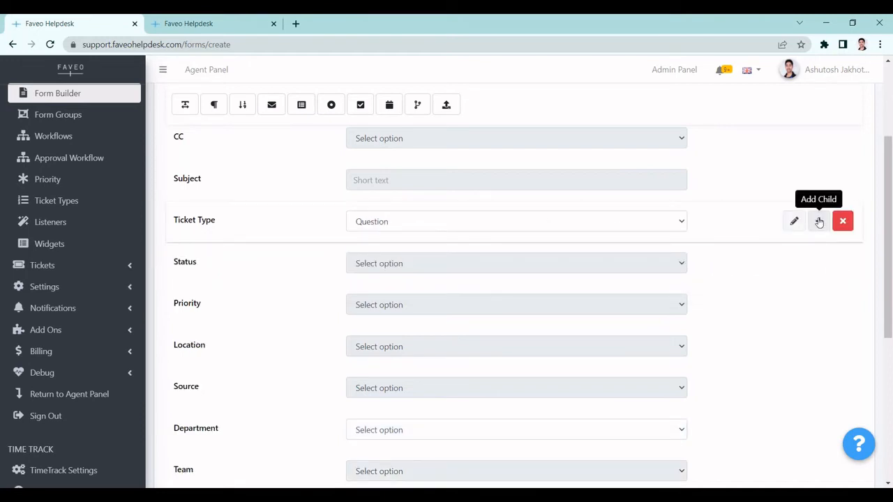
{"action": "left_click", "coordinate": [664, 224]}
{"action": "left_click", "coordinate": [608, 250]}
{"action": "scroll", "coordinate": [608, 250], "scroll_direction": "up", "scroll_amount": 2}
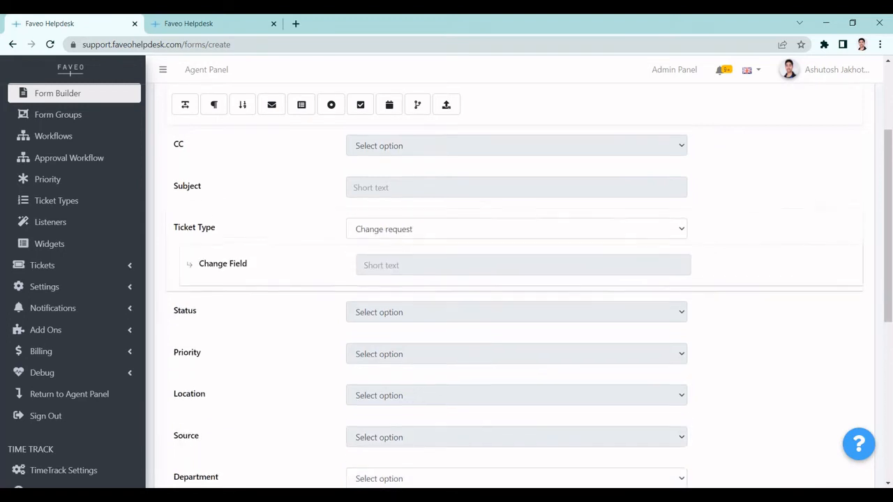
{"action": "scroll", "coordinate": [769, 246], "scroll_direction": "down", "scroll_amount": 2}
{"action": "scroll", "coordinate": [769, 247], "scroll_direction": "up", "scroll_amount": 5}
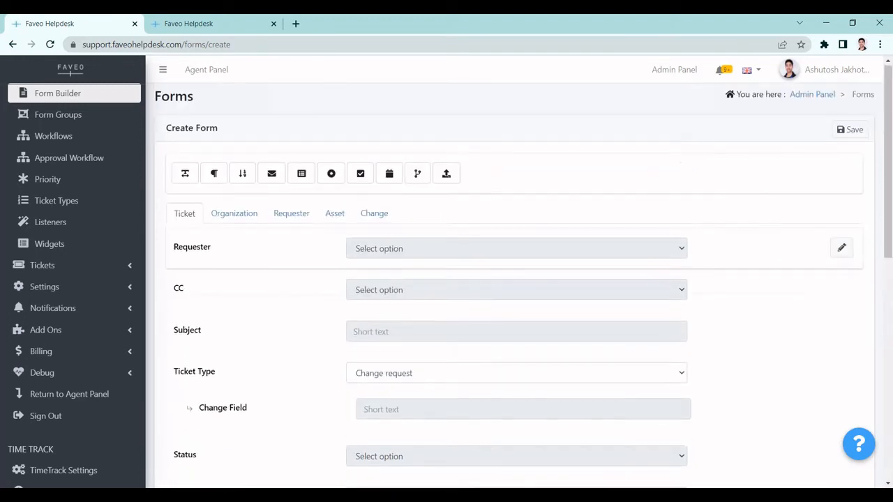
- Make the Ticket Type field optional for both agents and clients when submitting the form, and apply the settings
{"action": "scroll", "coordinate": [769, 247], "scroll_direction": "down", "scroll_amount": 5}
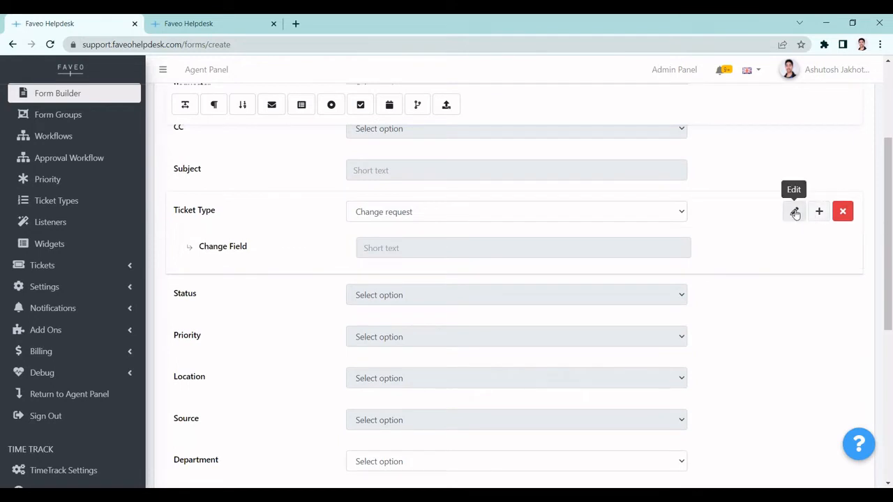
{"action": "left_click", "coordinate": [793, 210]}
{"action": "left_click", "coordinate": [449, 261]}
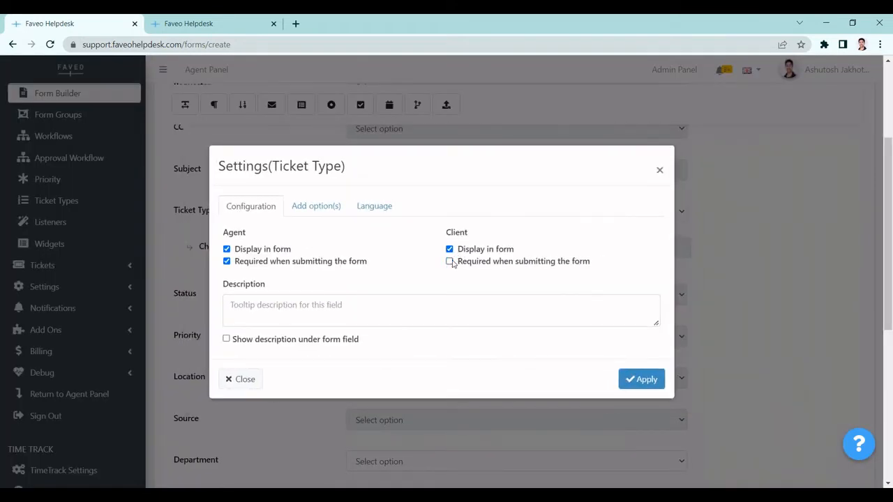
{"action": "left_click", "coordinate": [225, 261]}
{"action": "left_click", "coordinate": [632, 381]}
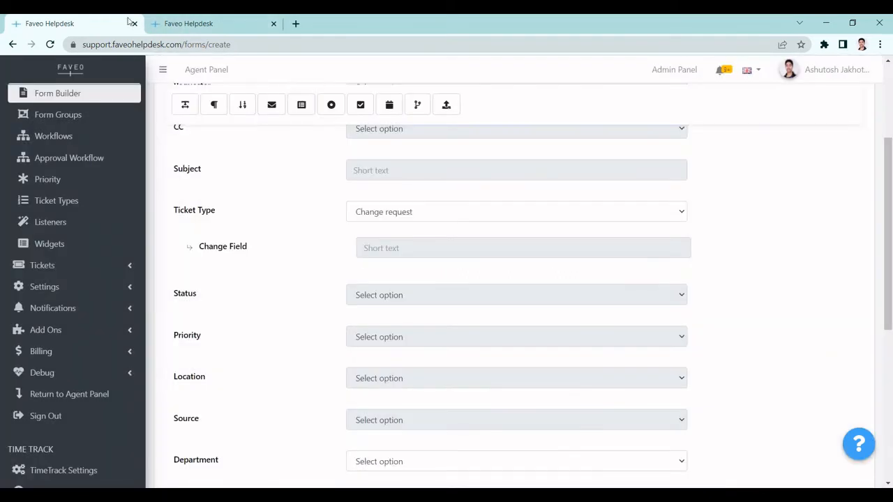
- Open support.faveohelpdesk.com in a new browser tab and bring up the client portal's ticket submission form
{"action": "left_click", "coordinate": [181, 44]}
{"action": "left_click_drag", "start_coordinate": [180, 44], "coordinate": [83, 44]}
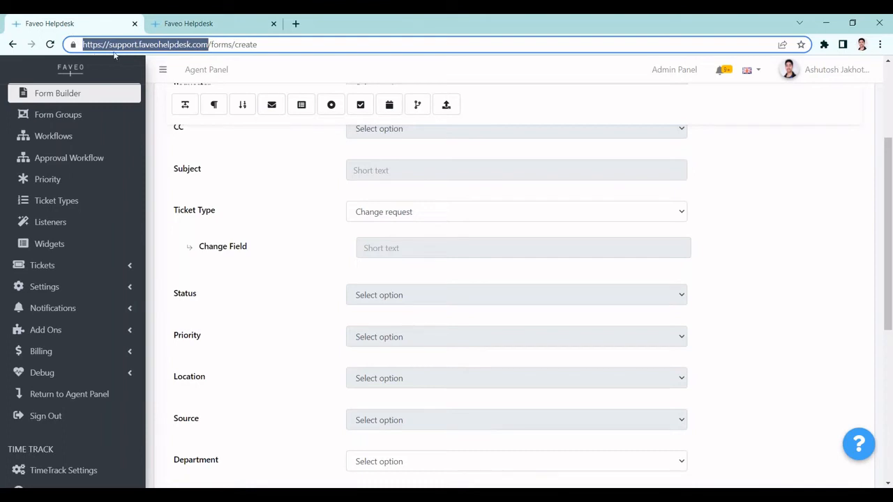
{"action": "key", "text": "ctrl+c"}
{"action": "left_click", "coordinate": [296, 23]}
{"action": "key", "text": "ctrl+v"}
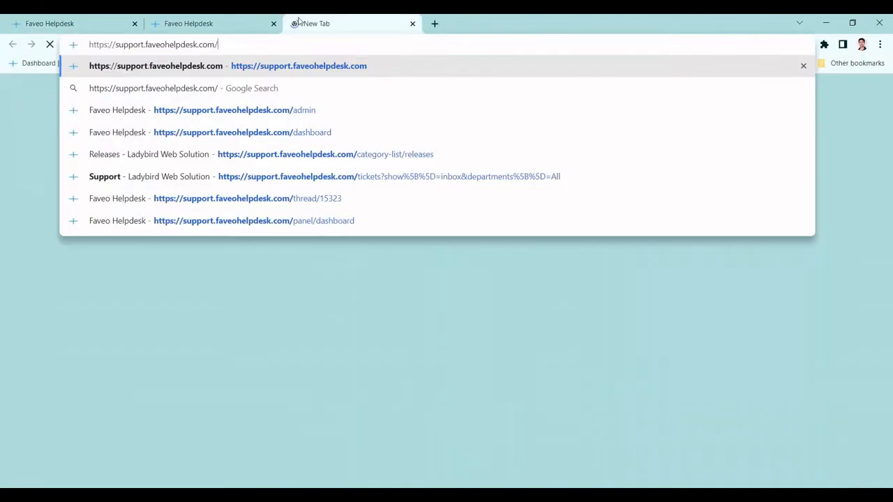
{"action": "key", "text": "Return"}
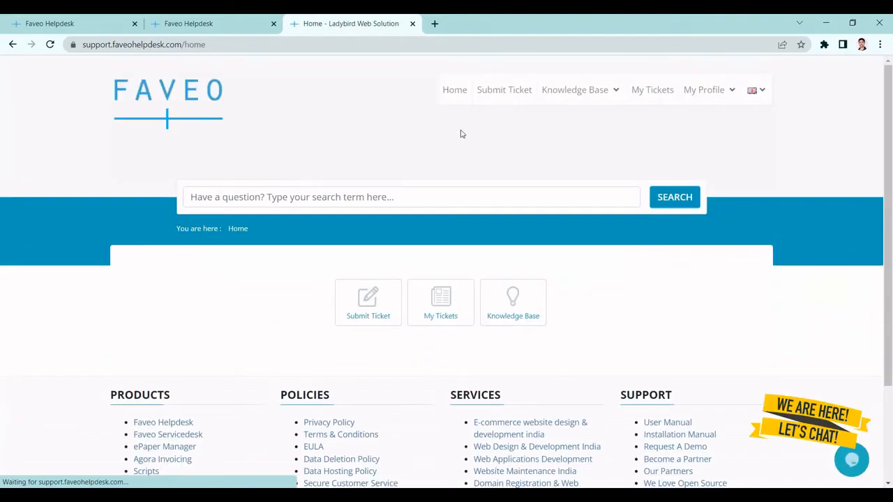
{"action": "left_click", "coordinate": [518, 105]}
{"action": "scroll", "coordinate": [355, 335], "scroll_direction": "down", "scroll_amount": 2}
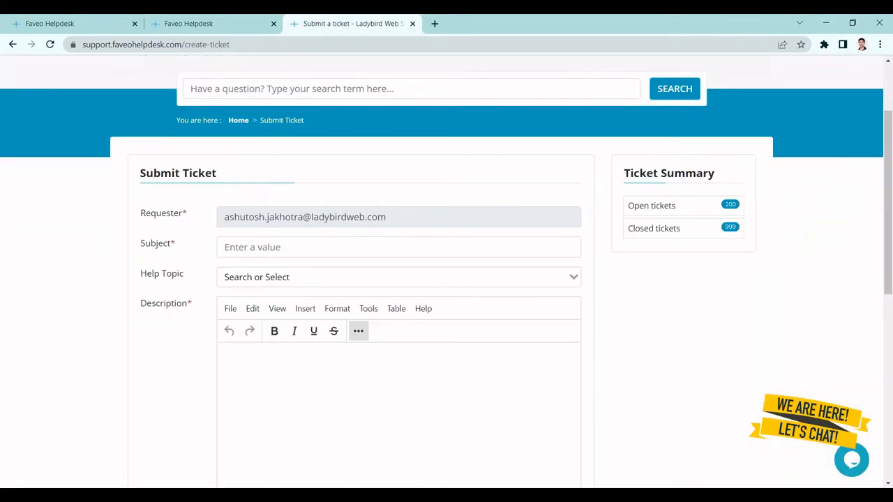
- Save the customized ticket form in the Form Builder and reload the client portal's ticket submission page
{"action": "left_click", "coordinate": [107, 18]}
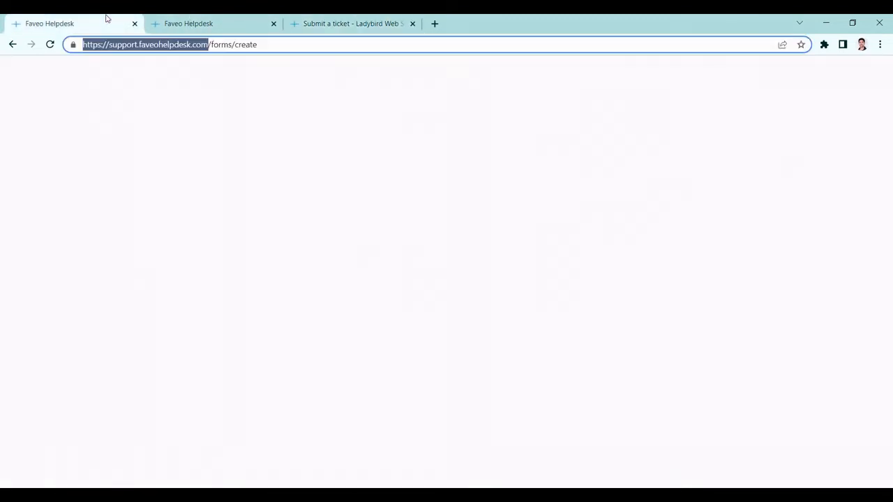
{"action": "left_click", "coordinate": [853, 131]}
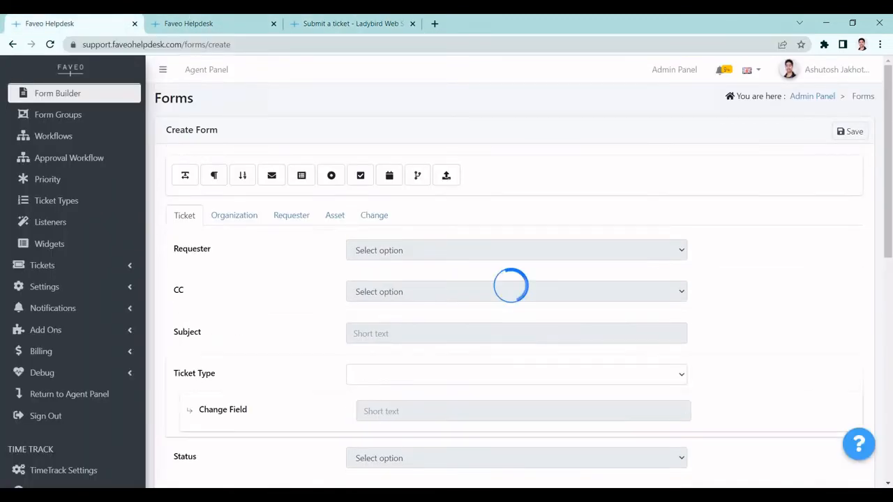
{"action": "left_click", "coordinate": [349, 23]}
{"action": "left_click", "coordinate": [48, 44]}
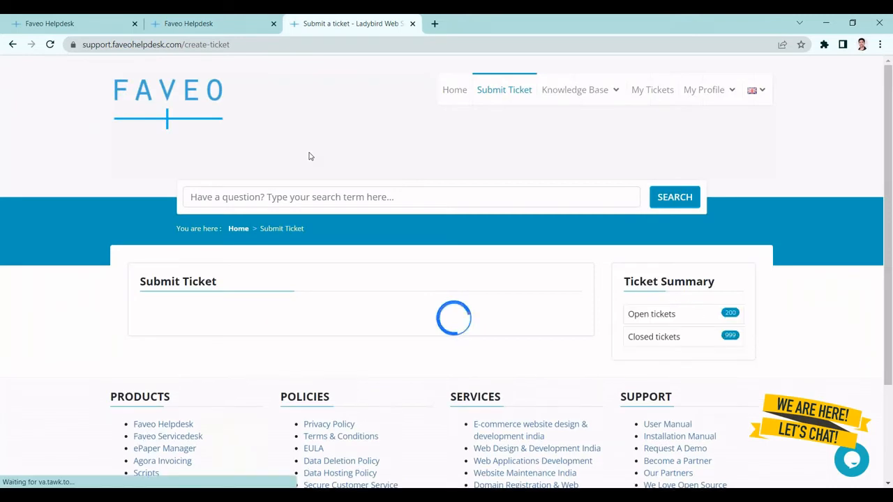
{"action": "scroll", "coordinate": [308, 152], "scroll_direction": "down", "scroll_amount": 2}
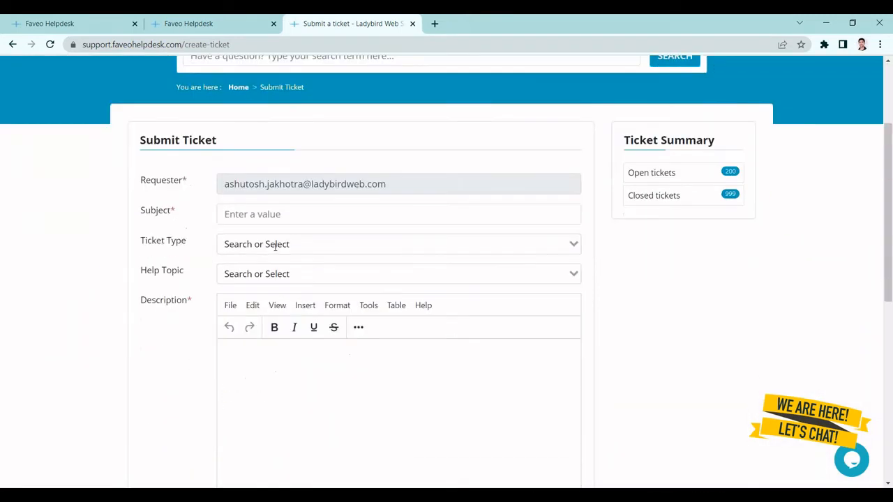
- Switch Ticket Type between Change request and Question in the client portal's ticket form to check which dependent field each option shows
{"action": "left_click", "coordinate": [275, 243]}
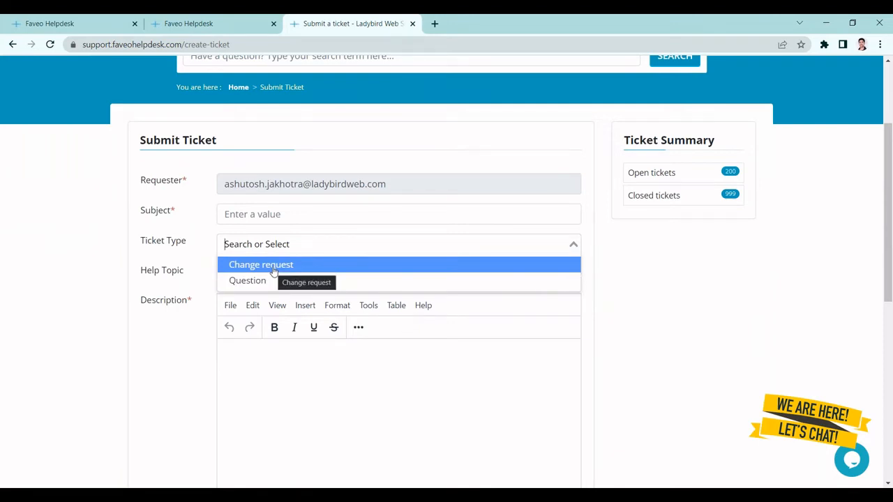
{"action": "left_click", "coordinate": [272, 266]}
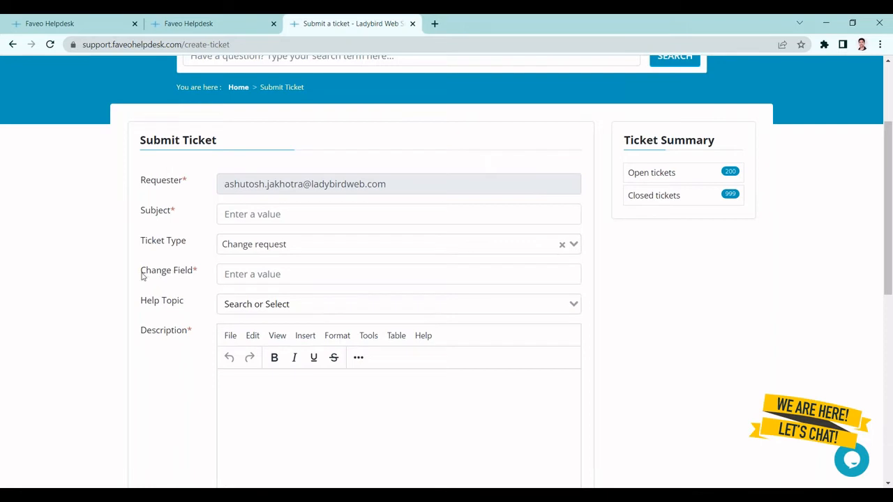
{"action": "left_click_drag", "start_coordinate": [142, 277], "coordinate": [199, 271]}
{"action": "left_click", "coordinate": [238, 245]}
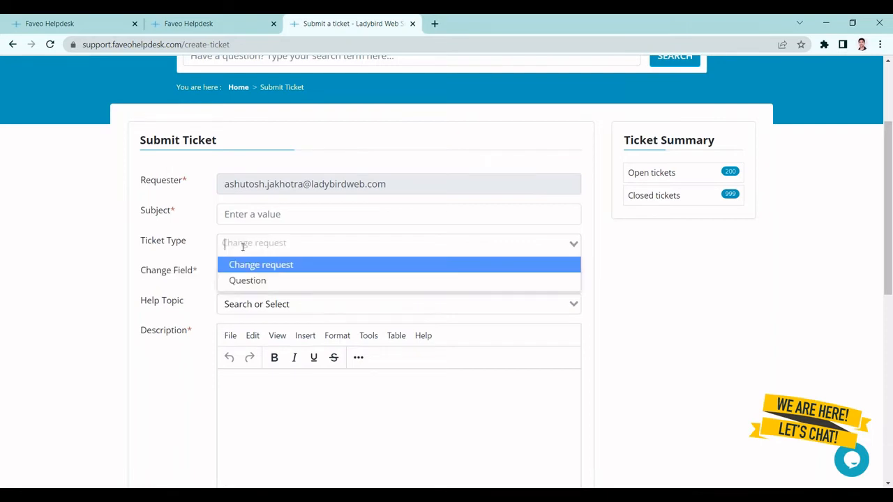
{"action": "left_click", "coordinate": [257, 281]}
{"action": "left_click", "coordinate": [286, 244]}
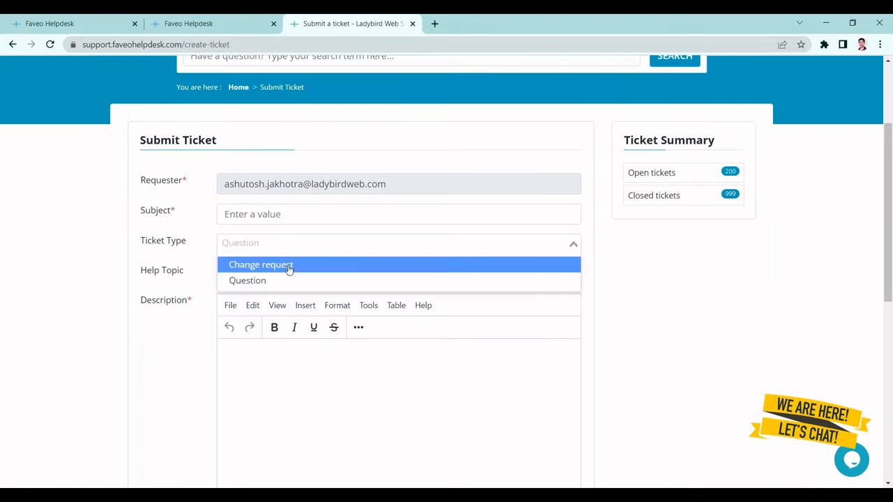
- Return to the Form Builder page and close the browser tab holding the agent ticket inbox
{"action": "left_click", "coordinate": [229, 18]}
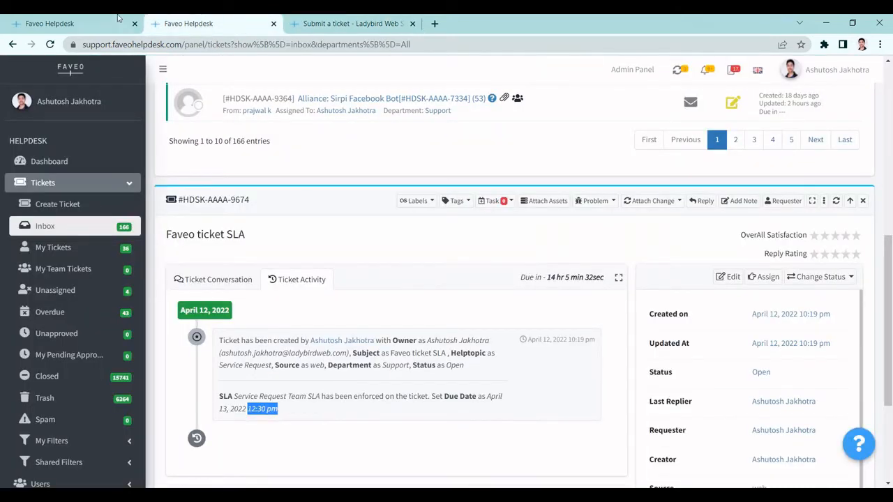
{"action": "left_click", "coordinate": [120, 20]}
{"action": "left_click", "coordinate": [273, 24]}
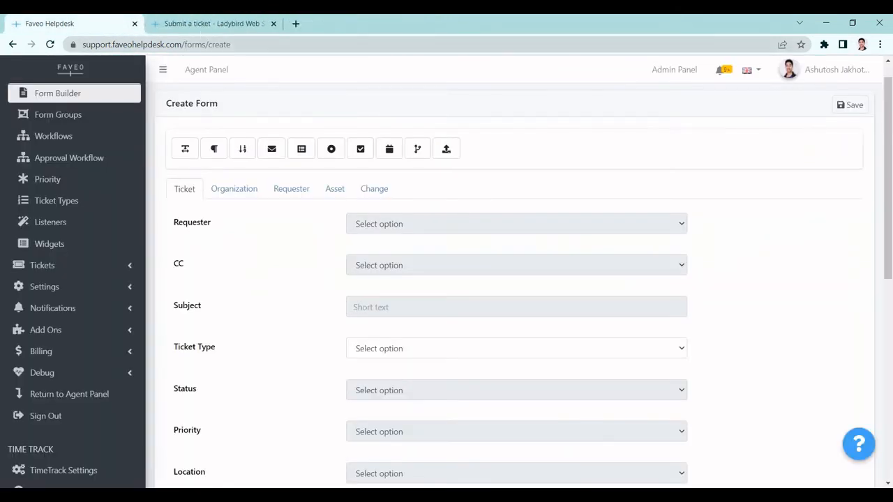
- Delete the Ticket Type field from the ticket form and save the form
{"action": "scroll", "coordinate": [385, 337], "scroll_direction": "down", "scroll_amount": 1}
{"action": "scroll", "coordinate": [244, 195], "scroll_direction": "up", "scroll_amount": 1}
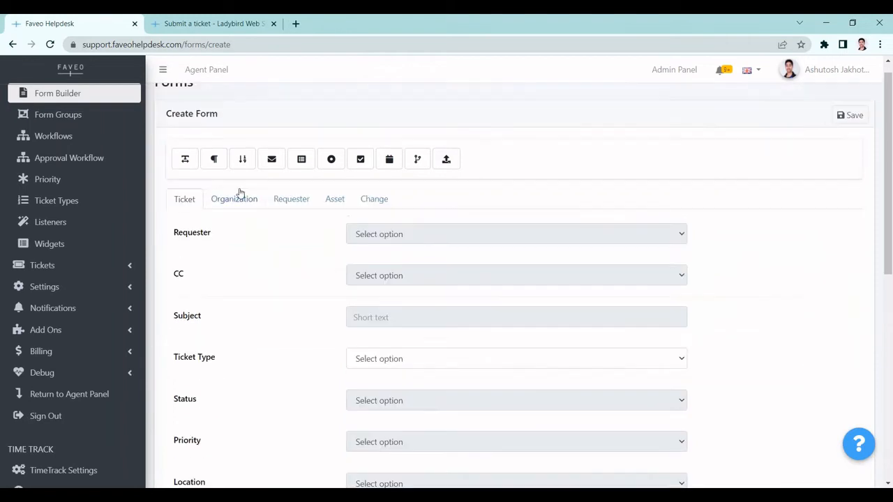
{"action": "scroll", "coordinate": [369, 328], "scroll_direction": "down", "scroll_amount": 2}
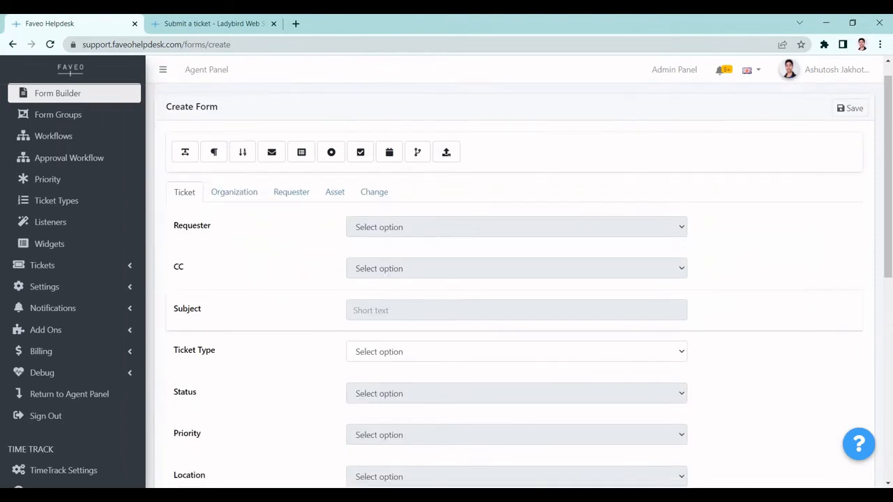
{"action": "scroll", "coordinate": [516, 293], "scroll_direction": "down", "scroll_amount": 4}
{"action": "scroll", "coordinate": [516, 293], "scroll_direction": "up", "scroll_amount": 5}
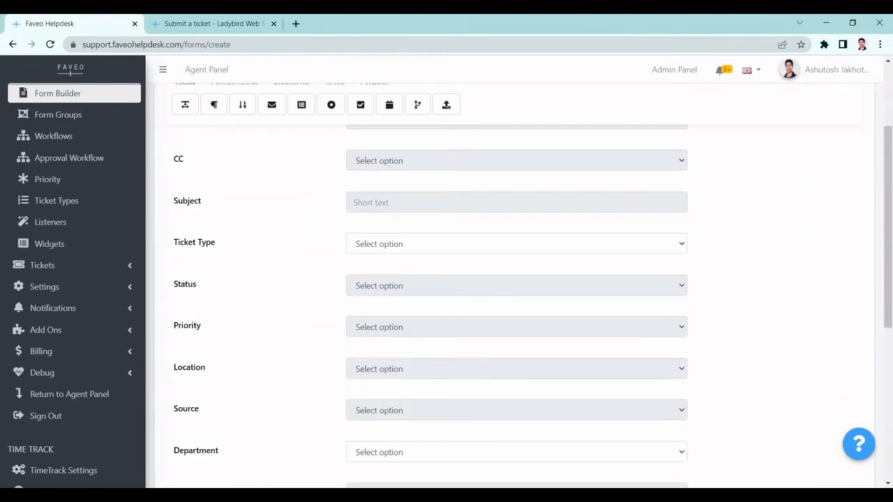
{"action": "scroll", "coordinate": [758, 195], "scroll_direction": "down", "scroll_amount": 1}
{"action": "scroll", "coordinate": [758, 195], "scroll_direction": "up", "scroll_amount": 2}
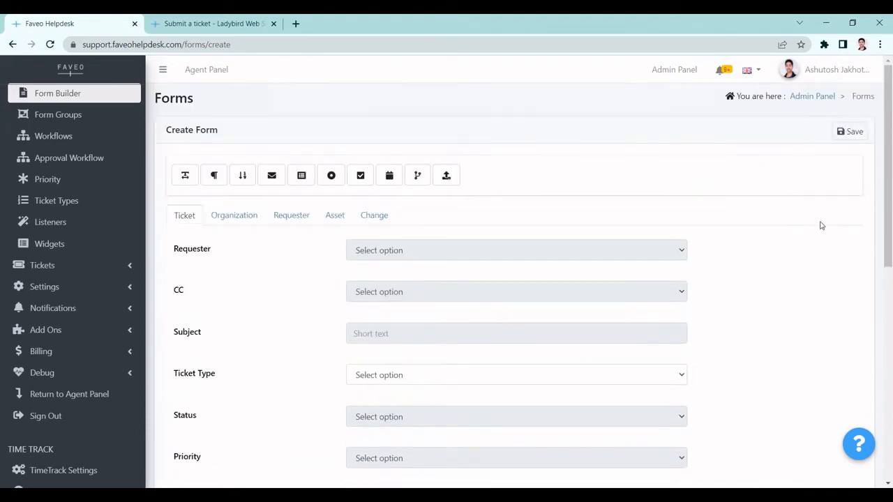
{"action": "scroll", "coordinate": [819, 223], "scroll_direction": "down", "scroll_amount": 1}
{"action": "scroll", "coordinate": [851, 207], "scroll_direction": "down", "scroll_amount": 2}
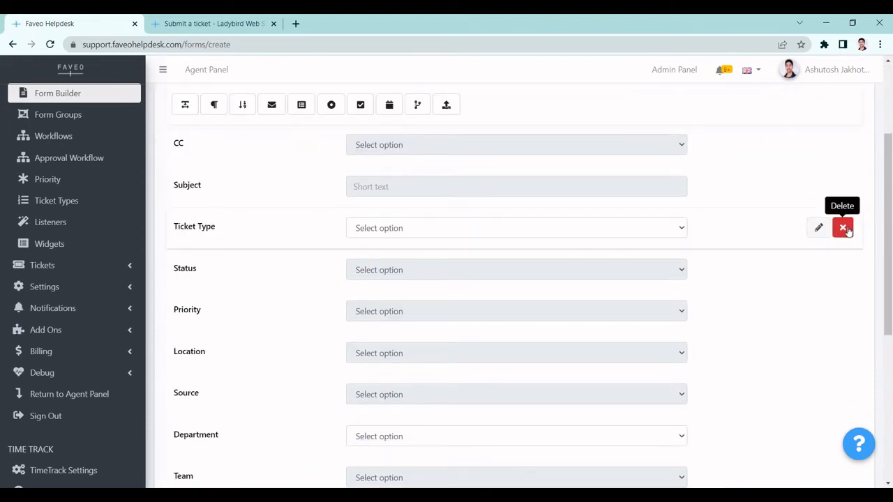
{"action": "left_click", "coordinate": [843, 227]}
{"action": "left_click", "coordinate": [508, 112]}
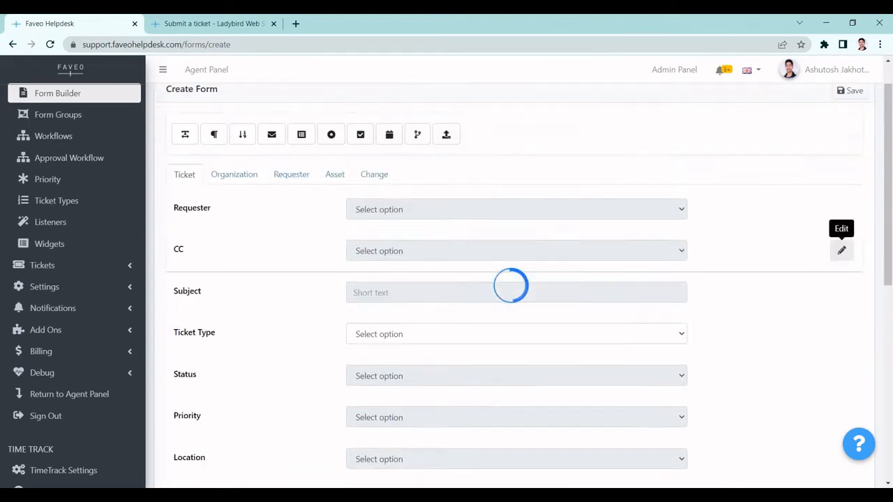
{"action": "left_click", "coordinate": [851, 167]}
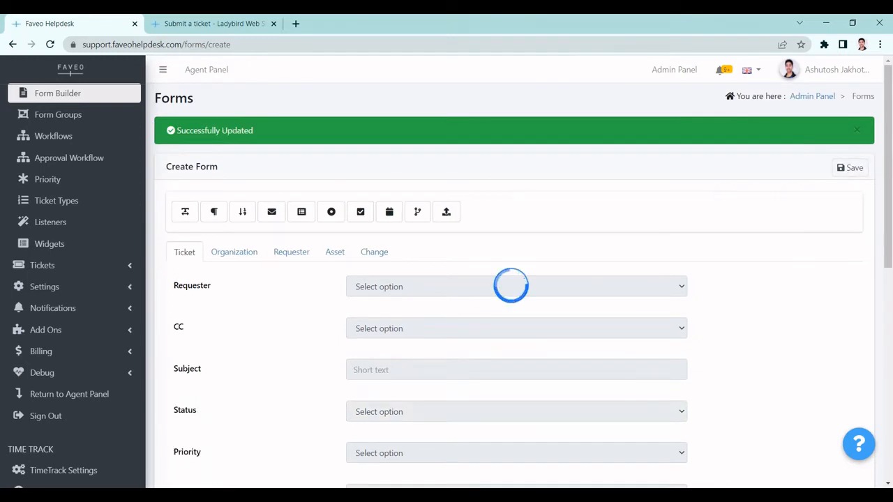
- Go to Form Groups in the Admin Panel and start a new ticket form group
{"action": "left_click", "coordinate": [674, 77]}
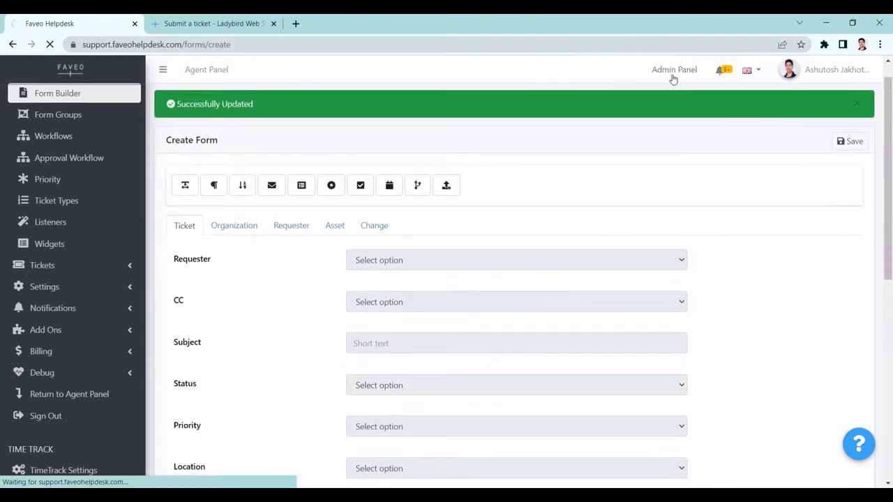
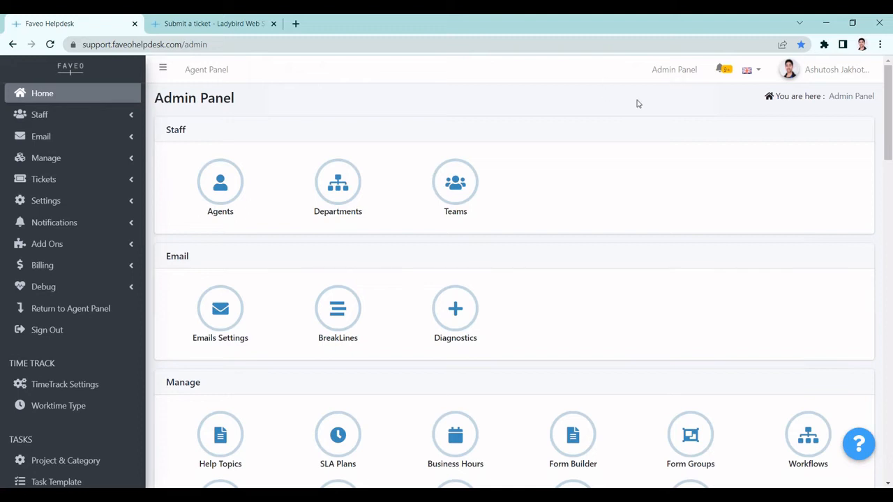
{"action": "scroll", "coordinate": [635, 253], "scroll_direction": "down", "scroll_amount": 2}
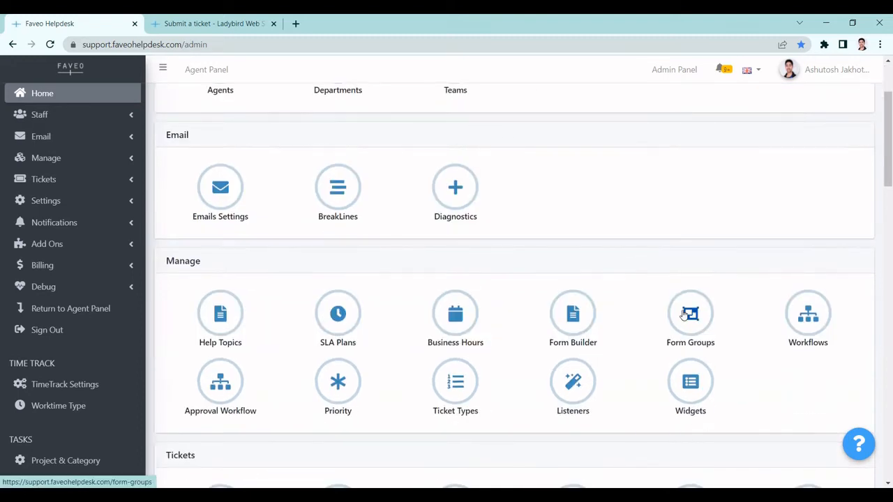
{"action": "left_click", "coordinate": [690, 313]}
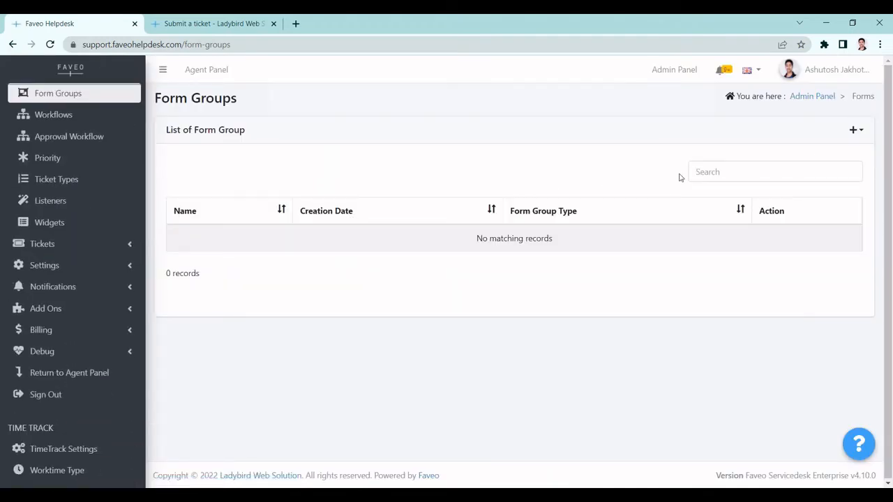
{"action": "left_click", "coordinate": [855, 130]}
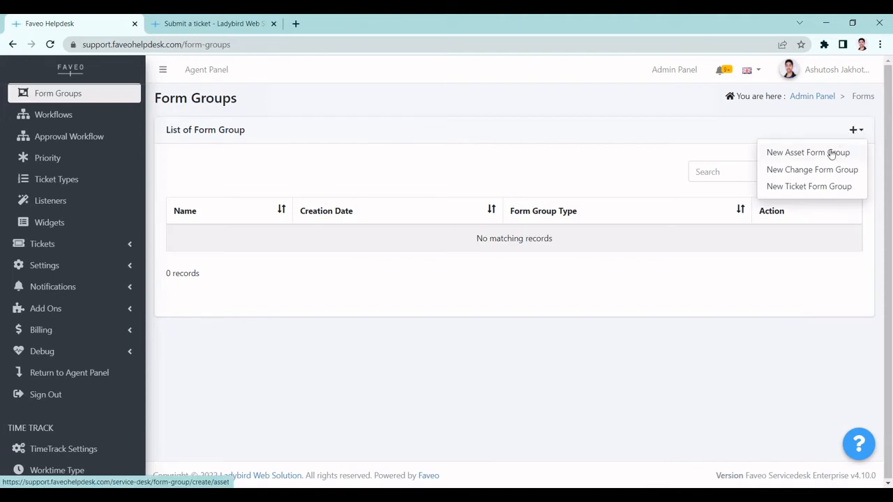
{"action": "left_click", "coordinate": [814, 186]}
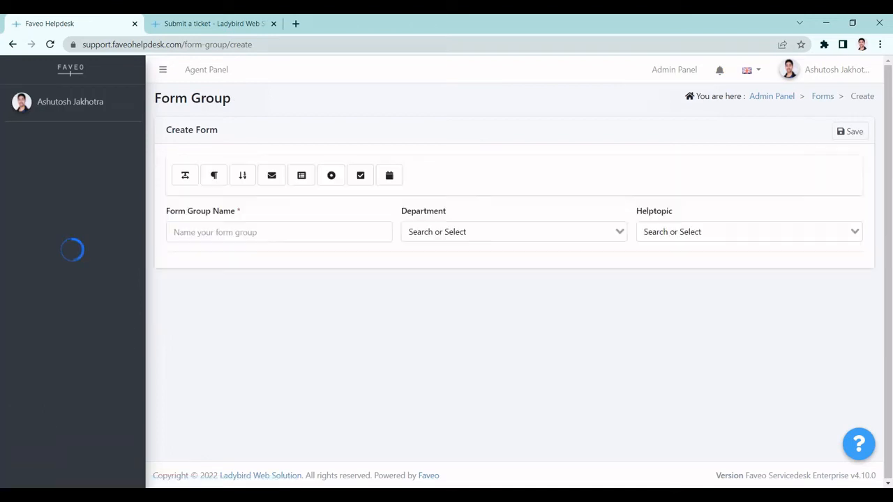
- Link the new form group to the Service Request help topic
{"action": "left_click", "coordinate": [682, 231]}
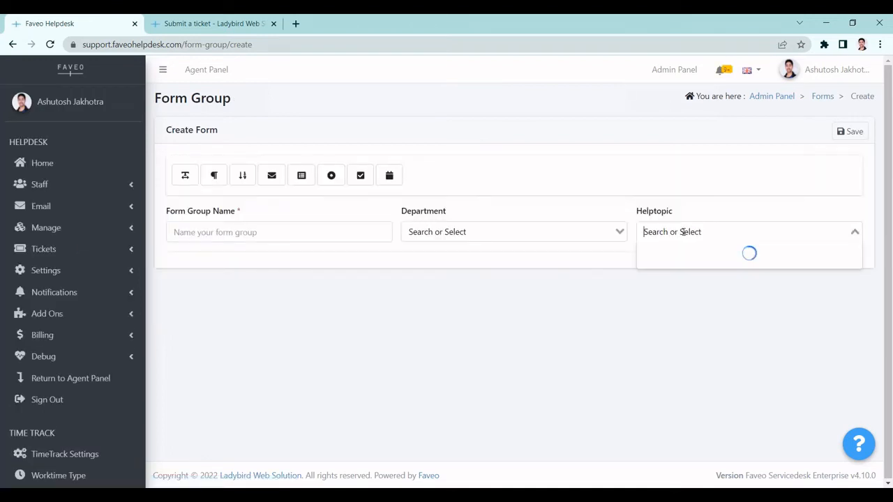
{"action": "type", "text": "service"}
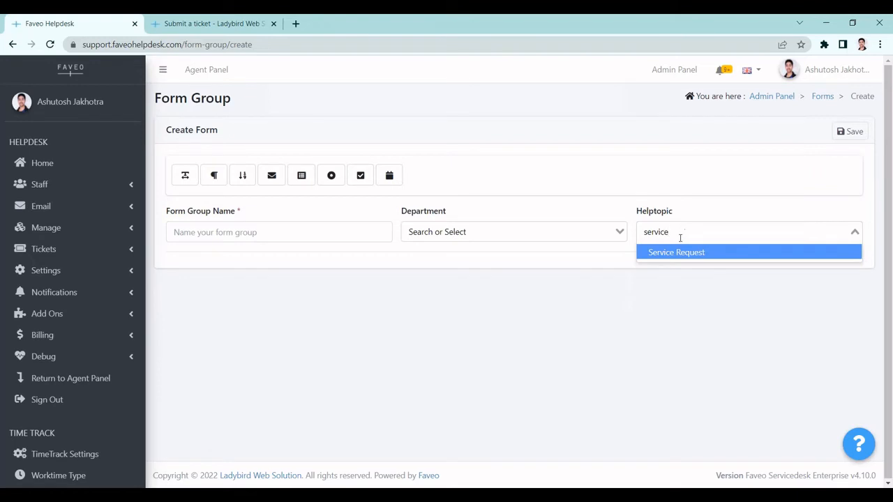
{"action": "left_click", "coordinate": [675, 253]}
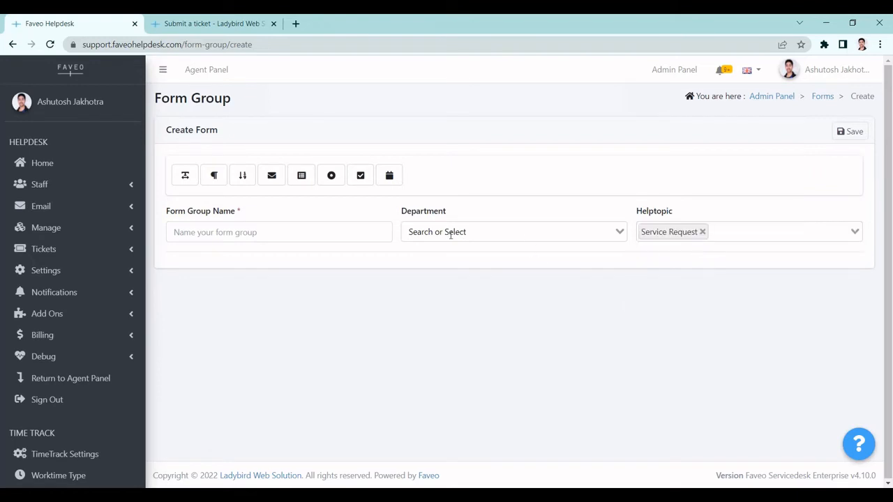
- Name the form group "Service Request ticket Form" and assign it to the Support department
{"action": "left_click", "coordinate": [286, 231]}
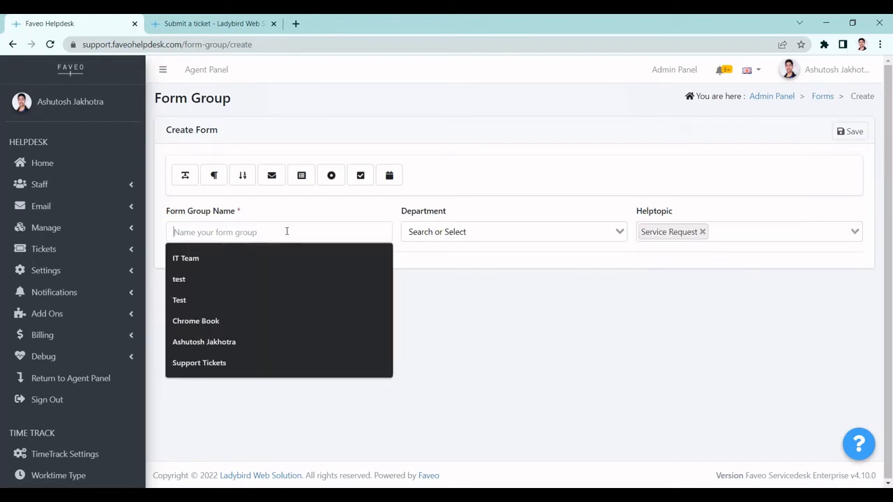
{"action": "type", "text": "Serv"}
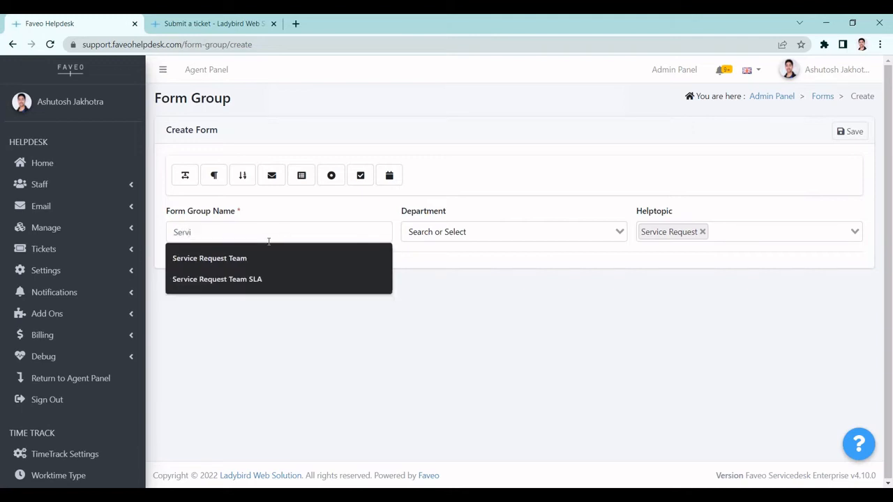
{"action": "type", "text": "i"}
{"action": "left_click", "coordinate": [249, 261]}
{"action": "double_click", "coordinate": [244, 232]}
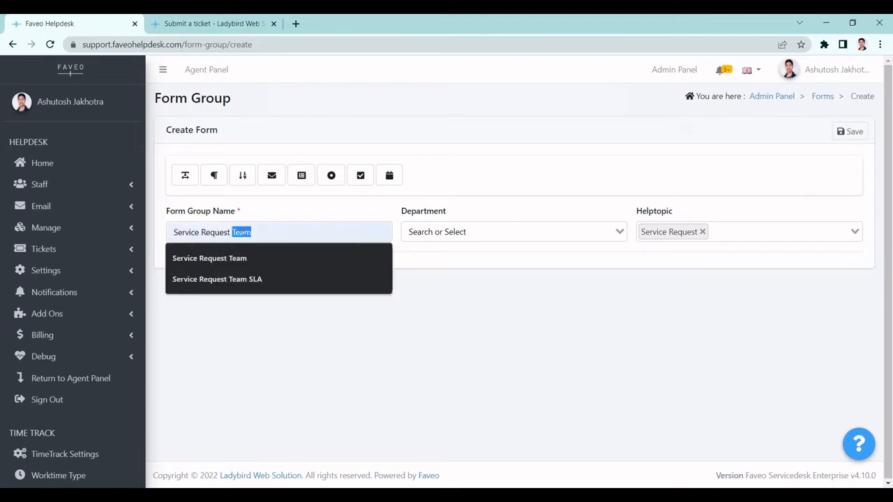
{"action": "type", "text": "ticket Form"}
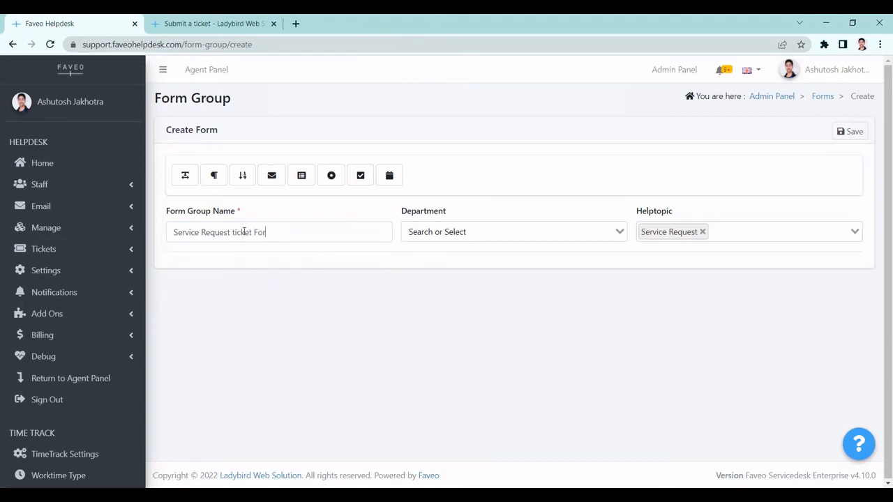
{"action": "left_click", "coordinate": [456, 226]}
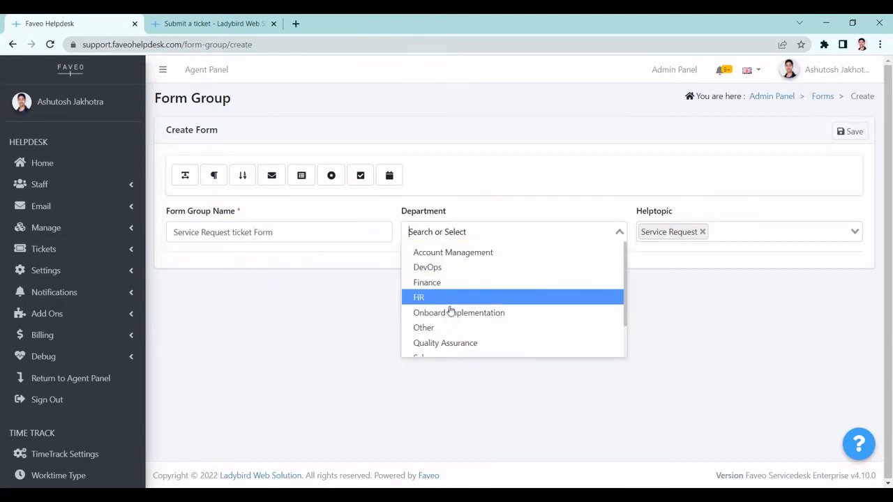
{"action": "scroll", "coordinate": [451, 313], "scroll_direction": "down", "scroll_amount": 1}
{"action": "left_click", "coordinate": [446, 332]}
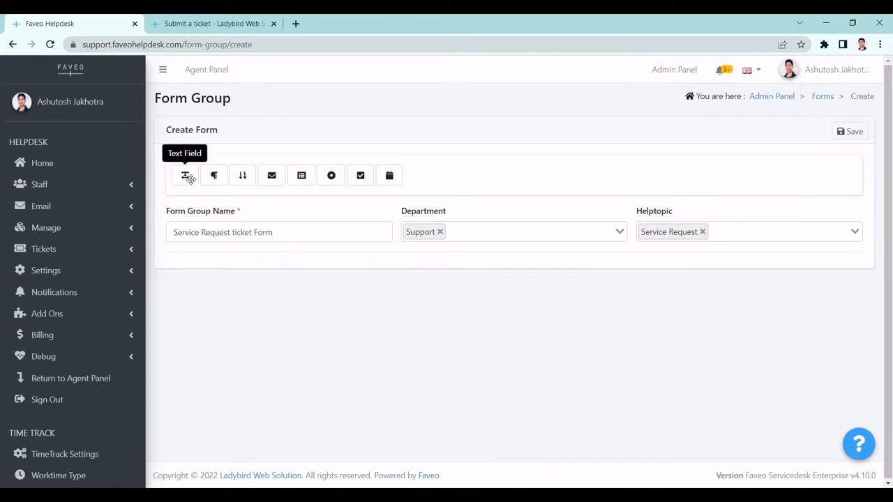
- Add a text field and a radio field to the form group, labelling them "Service Field" and "Service Radio"
{"action": "left_click_drag", "start_coordinate": [189, 178], "coordinate": [199, 277]}
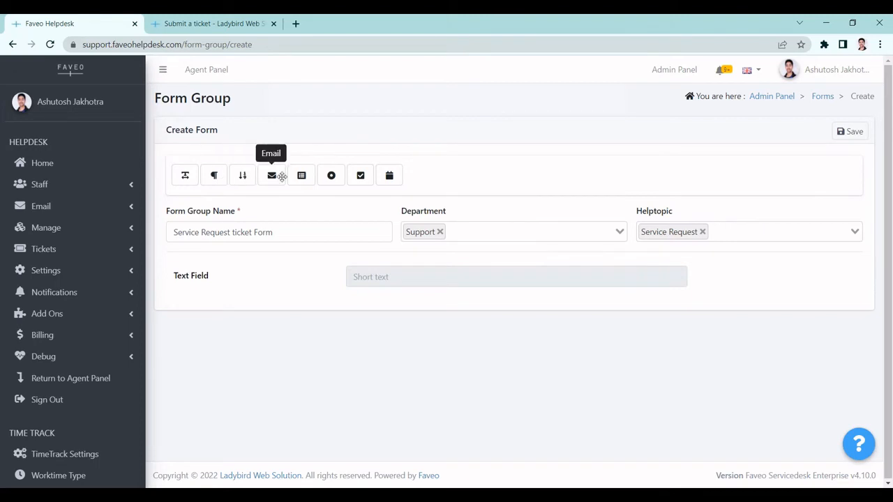
{"action": "left_click_drag", "start_coordinate": [331, 175], "coordinate": [241, 316]}
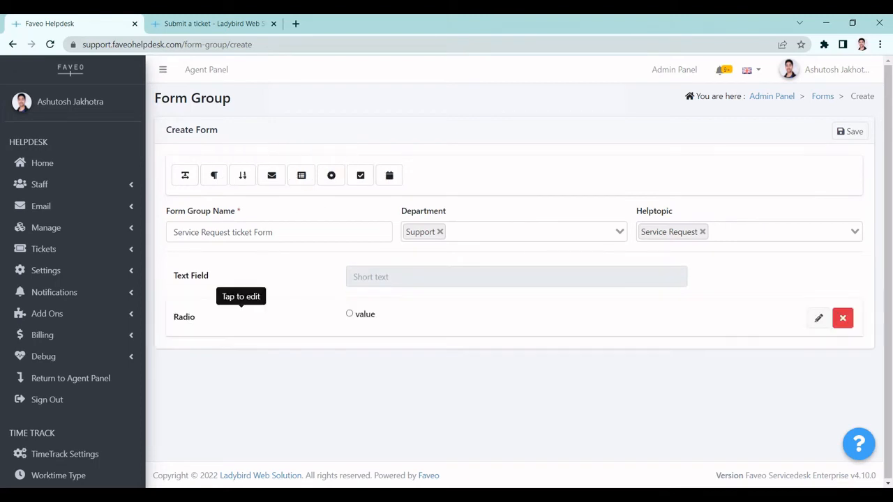
{"action": "double_click", "coordinate": [180, 277]}
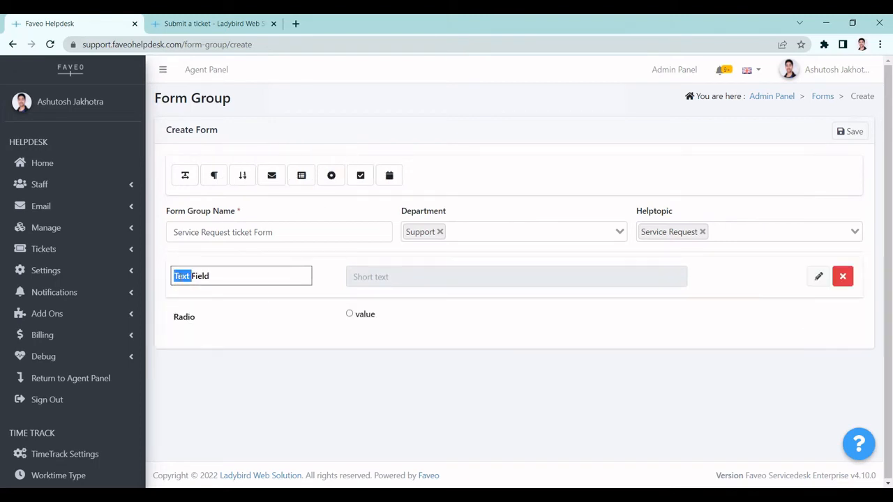
{"action": "type", "text": "Service"}
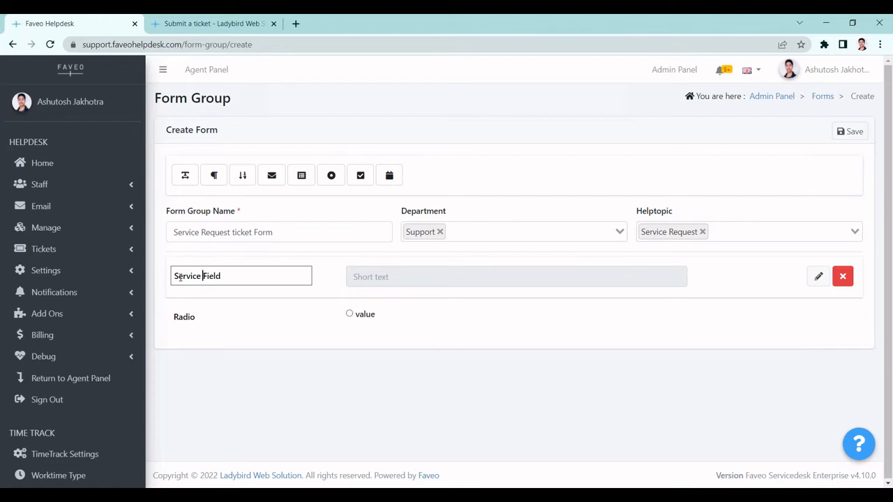
{"action": "double_click", "coordinate": [184, 318]}
{"action": "left_click", "coordinate": [187, 318]}
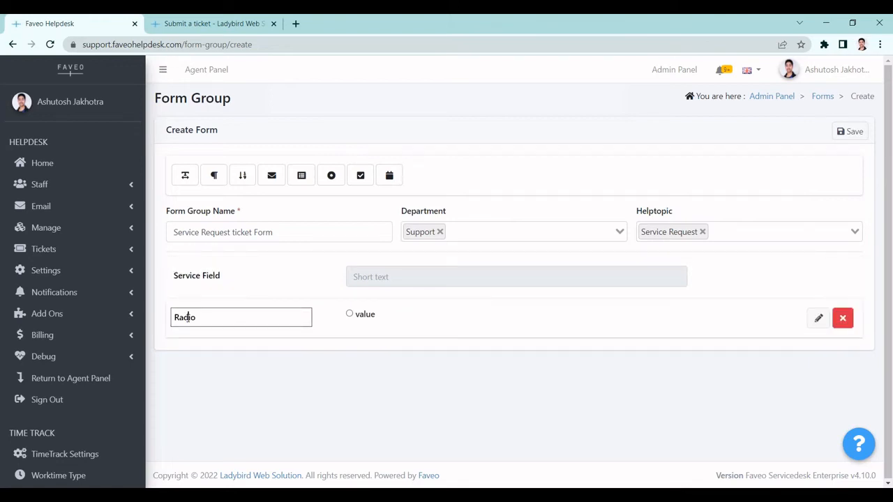
{"action": "key", "text": "Home"}
{"action": "type", "text": "Service"}
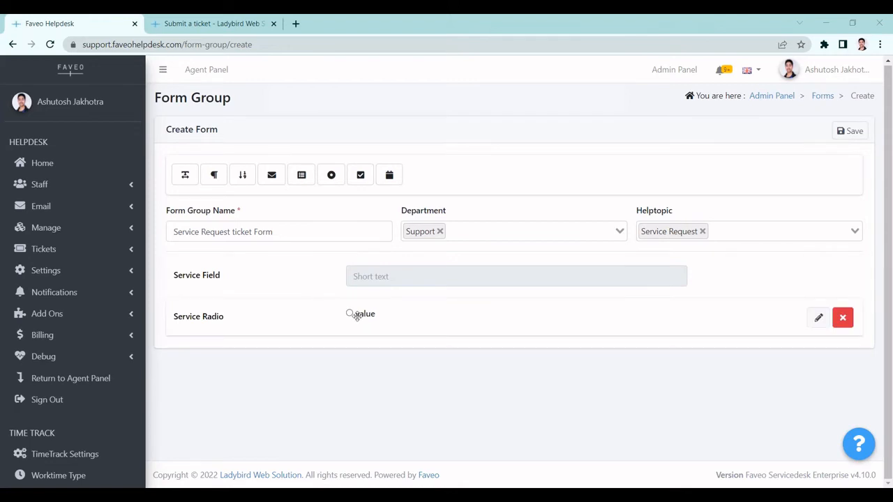
- Replace the Service Radio field's default option with the options a, b and c, and save the form group
{"action": "left_click", "coordinate": [823, 326]}
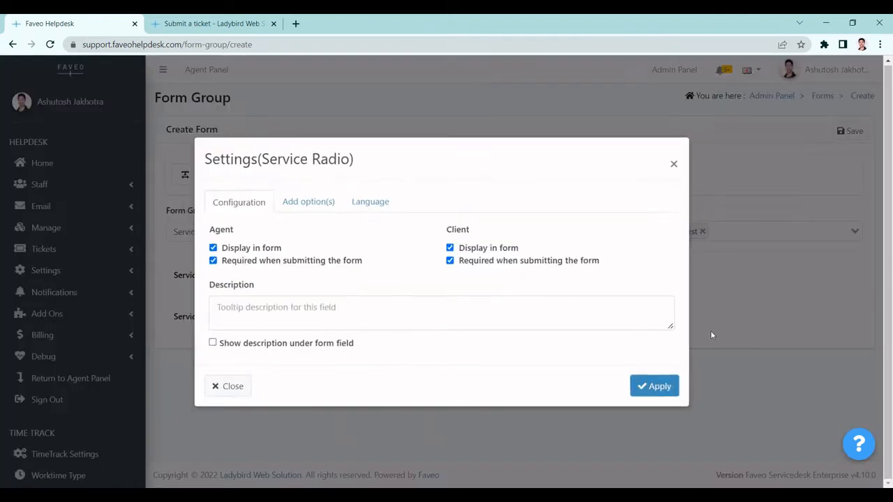
{"action": "left_click", "coordinate": [311, 206]}
{"action": "left_click", "coordinate": [259, 300]}
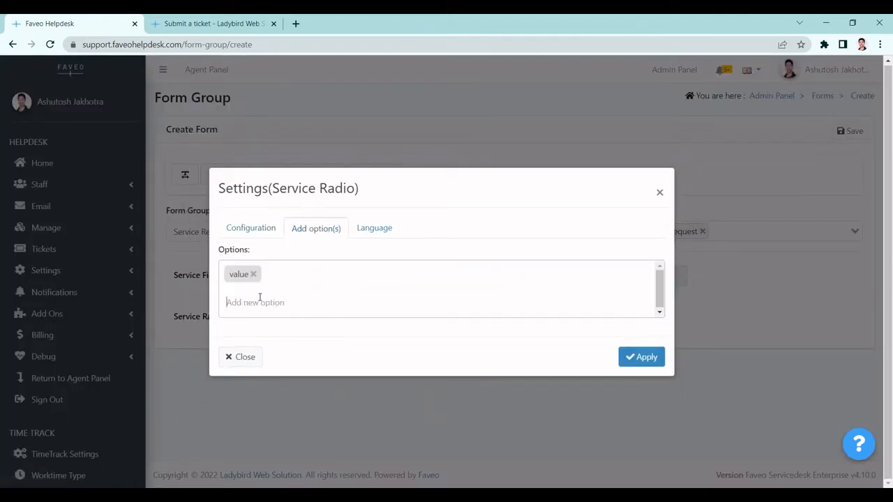
{"action": "type", "text": "a,b,c"}
{"action": "key", "text": "Return"}
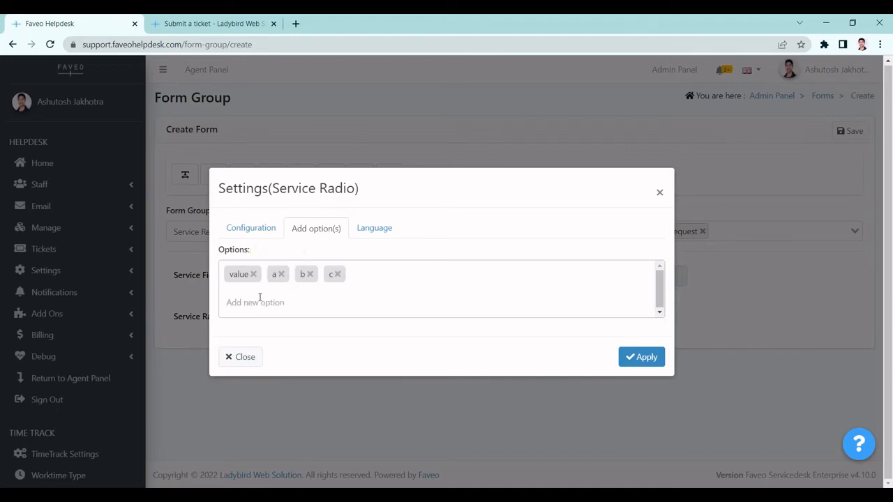
{"action": "left_click", "coordinate": [253, 274]}
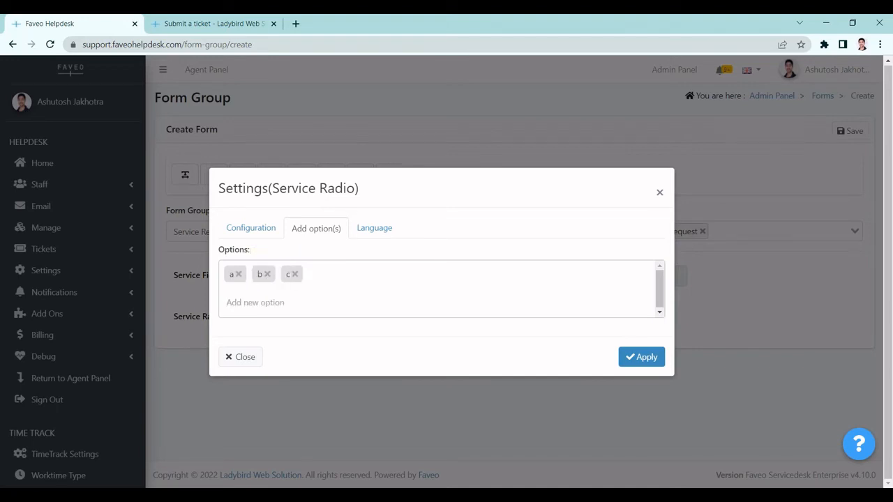
{"action": "left_click", "coordinate": [639, 357]}
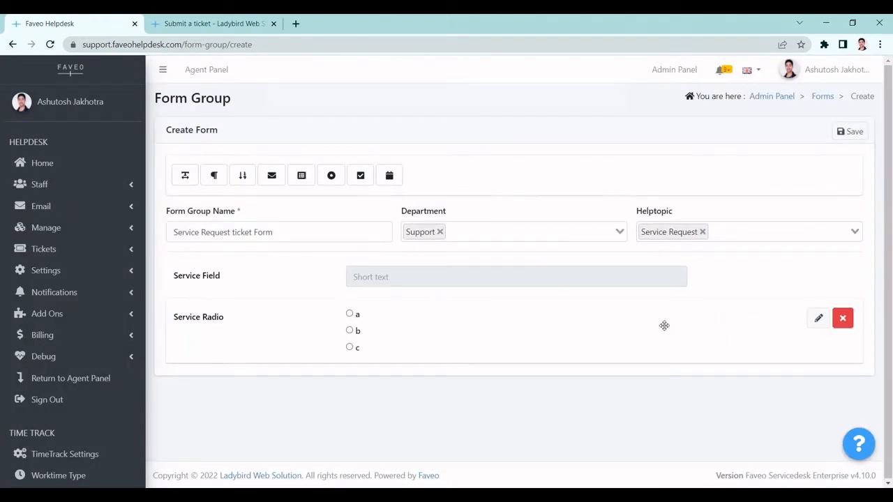
{"action": "left_click", "coordinate": [858, 135]}
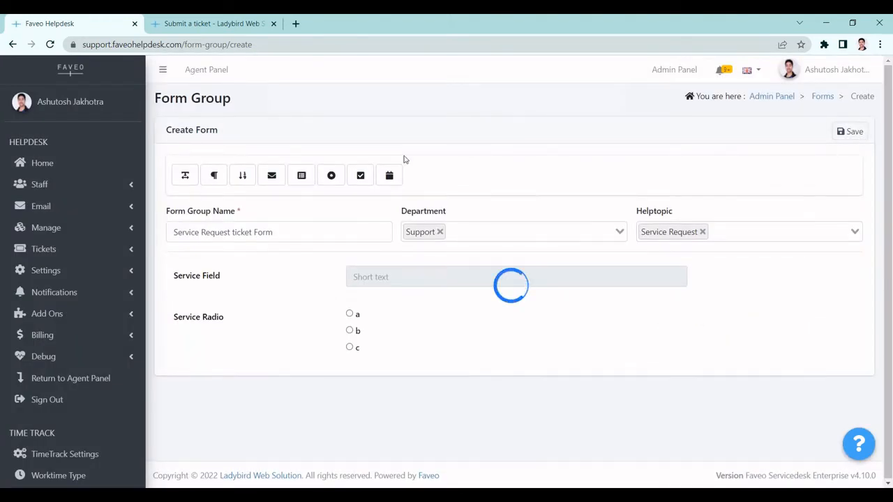
- Reload the client ticket submission page and select the Service Request help topic to check its custom fields
{"action": "left_click", "coordinate": [213, 23]}
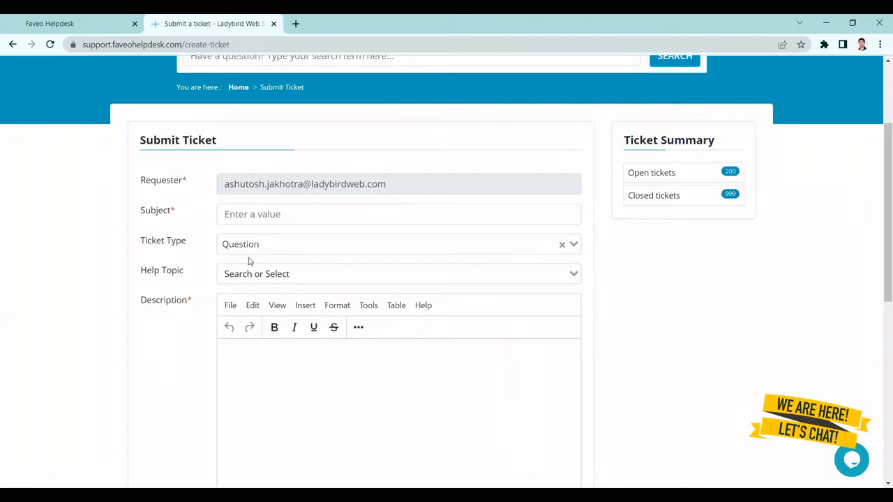
{"action": "left_click", "coordinate": [50, 45]}
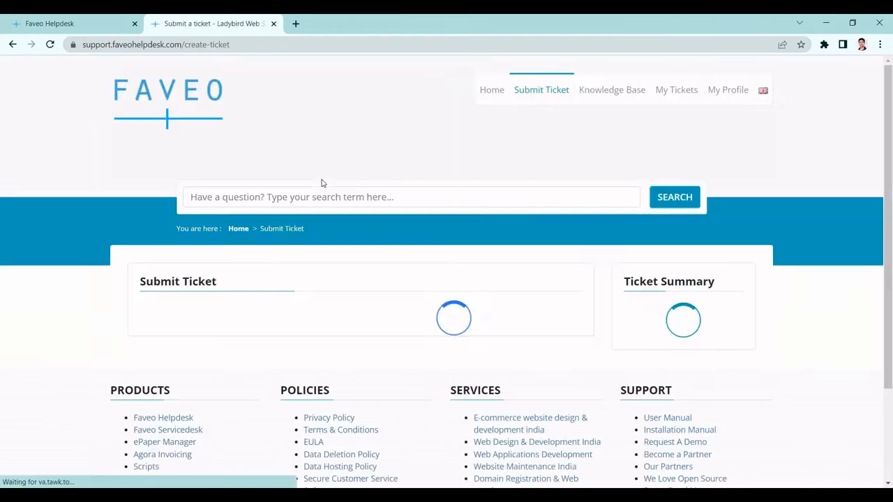
{"action": "scroll", "coordinate": [477, 280], "scroll_direction": "down", "scroll_amount": 1}
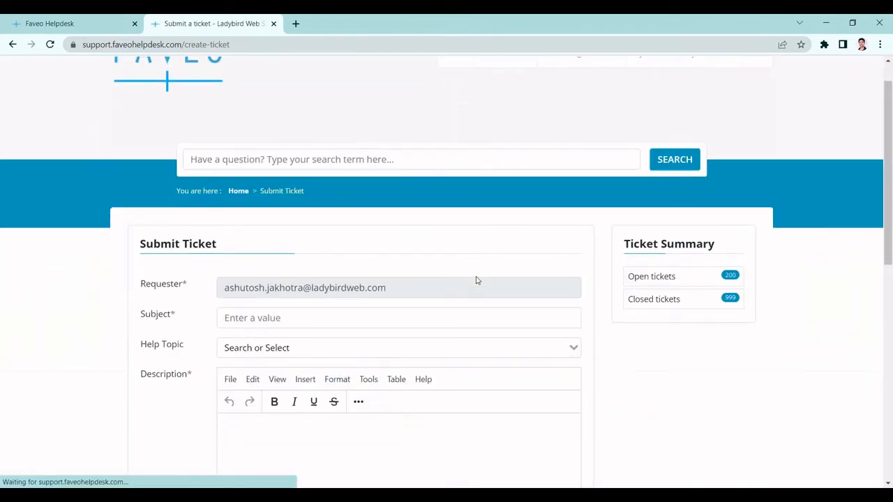
{"action": "scroll", "coordinate": [477, 280], "scroll_direction": "down", "scroll_amount": 1}
{"action": "left_click", "coordinate": [372, 273]}
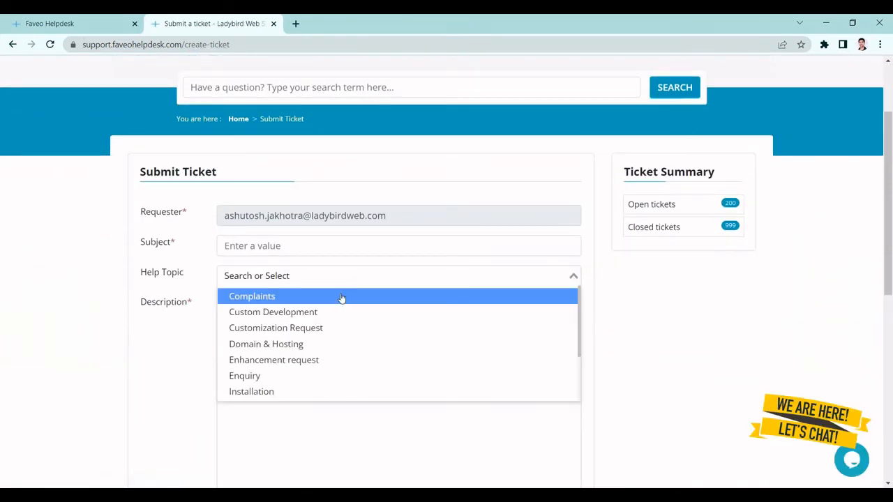
{"action": "type", "text": "ser"}
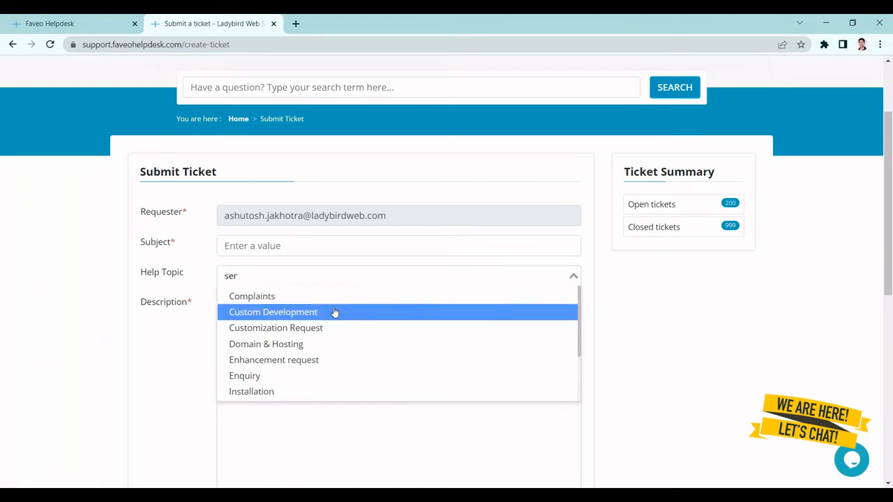
{"action": "left_click", "coordinate": [320, 299]}
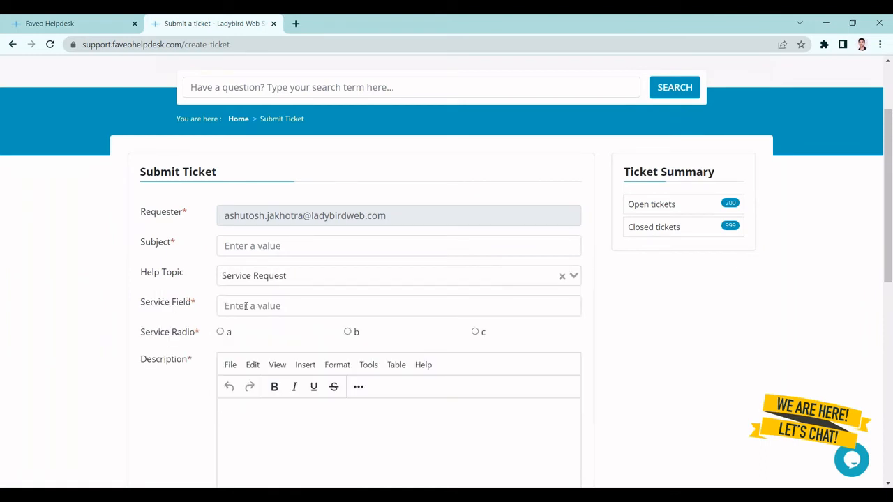
{"action": "left_click_drag", "start_coordinate": [141, 305], "coordinate": [202, 305]}
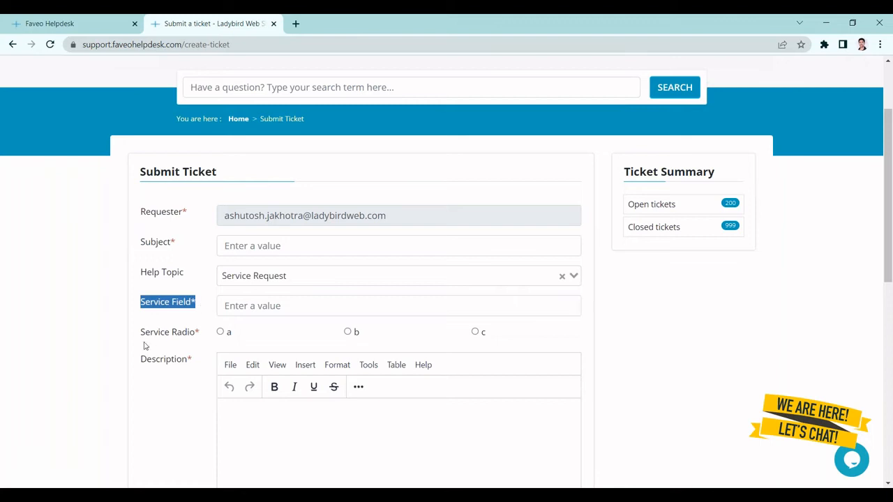
{"action": "left_click_drag", "start_coordinate": [141, 333], "coordinate": [159, 333]}
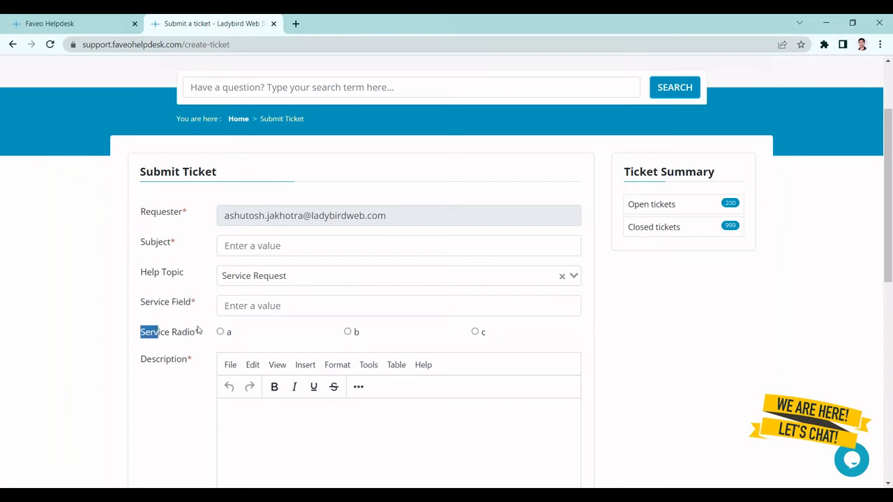
{"action": "left_click", "coordinate": [248, 274]}
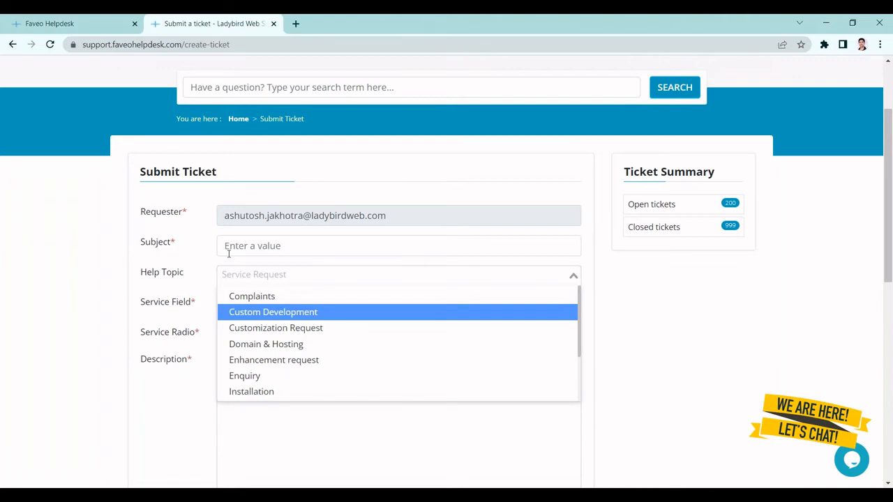
{"action": "left_click", "coordinate": [162, 287]}
- Return to the form groups list and delete the Service Request ticket Form group
{"action": "left_click", "coordinate": [91, 21]}
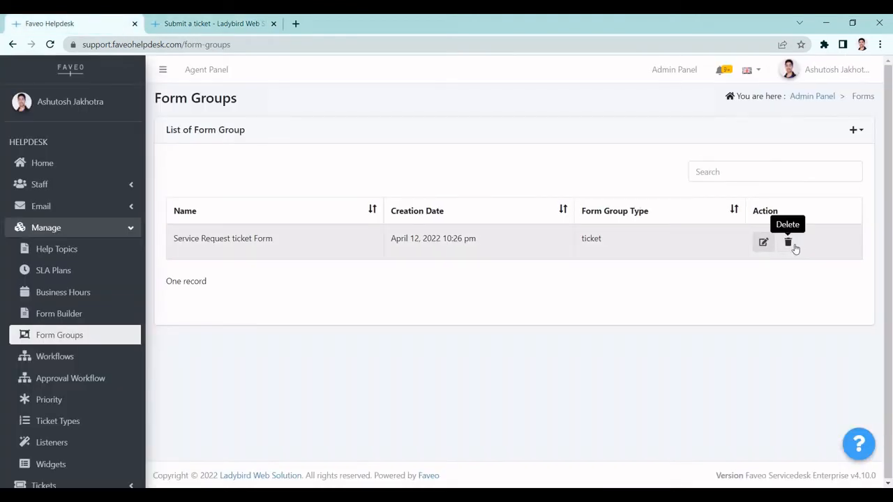
{"action": "left_click", "coordinate": [795, 243]}
{"action": "left_click", "coordinate": [601, 309]}
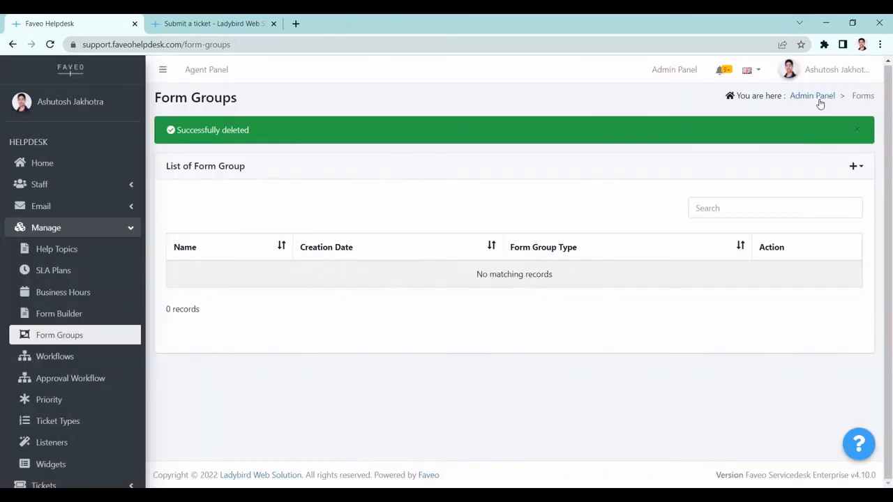
- Go to Workflows in the Admin Panel and start a new ticket workflow
{"action": "left_click", "coordinate": [820, 103]}
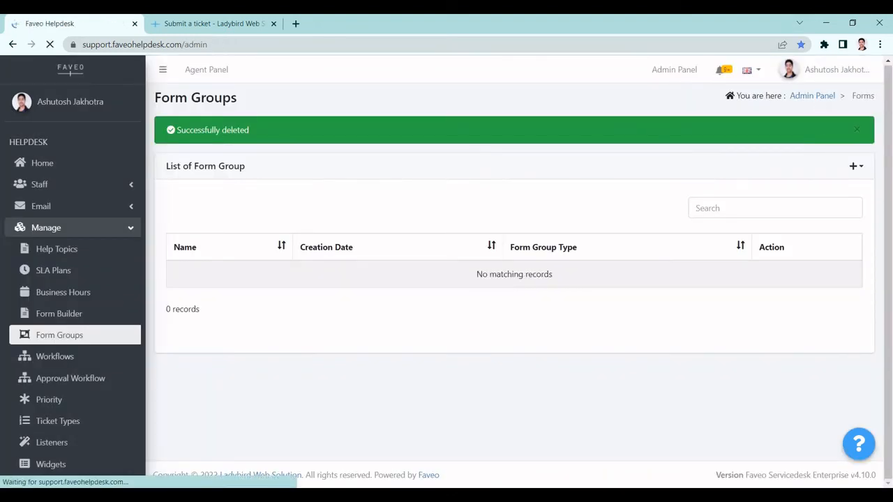
{"action": "scroll", "coordinate": [513, 279], "scroll_direction": "down", "scroll_amount": 2}
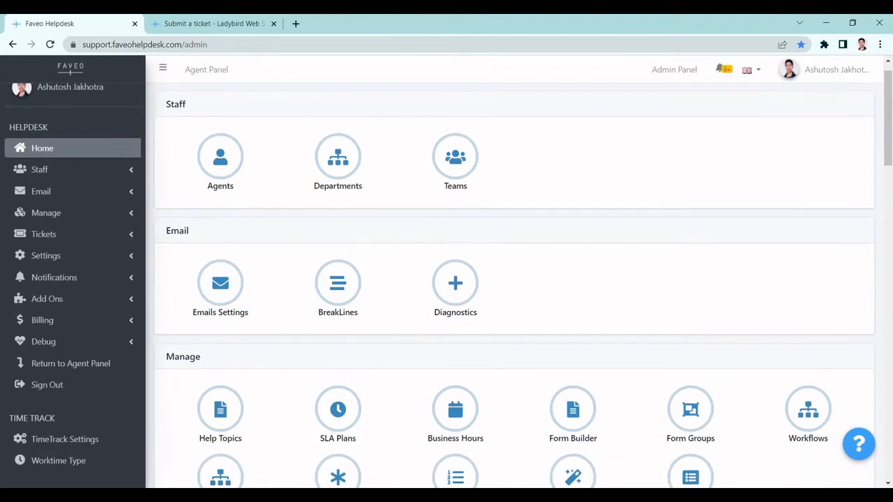
{"action": "scroll", "coordinate": [514, 279], "scroll_direction": "down", "scroll_amount": 1}
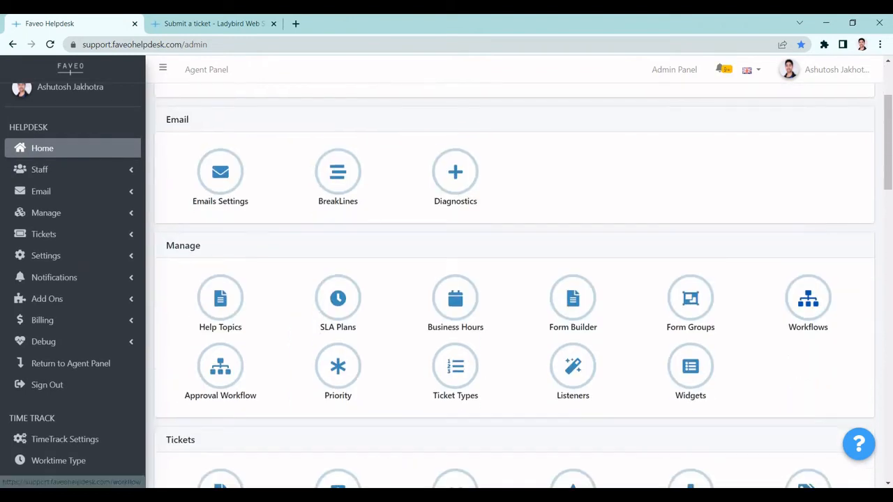
{"action": "scroll", "coordinate": [806, 298], "scroll_direction": "down", "scroll_amount": 1}
{"action": "left_click", "coordinate": [808, 292]}
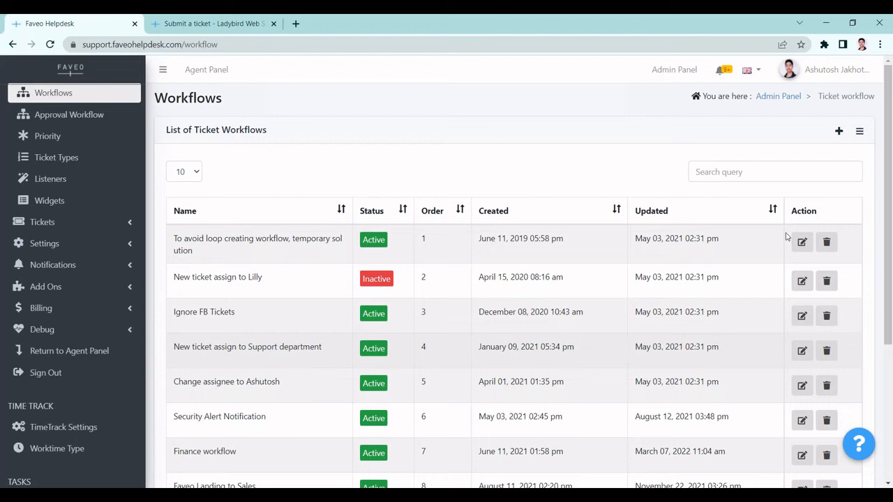
{"action": "left_click", "coordinate": [839, 132]}
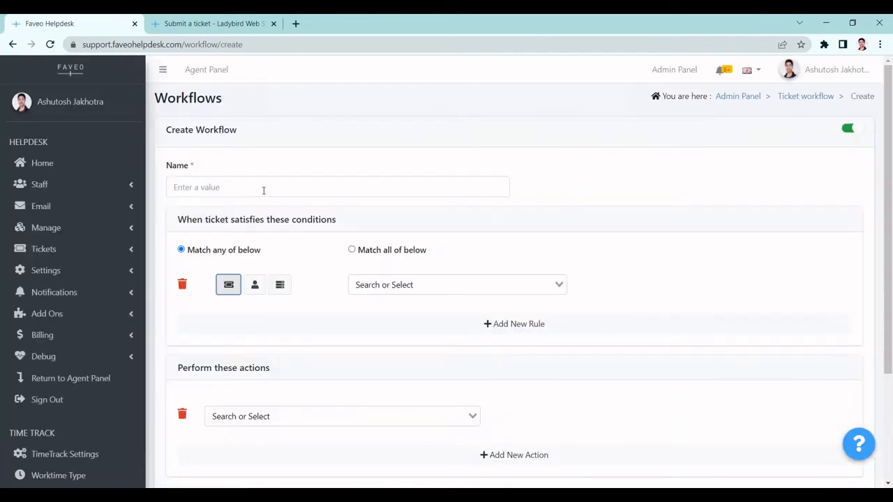
- Name the new workflow "Service Request workflow"
{"action": "left_click", "coordinate": [264, 189]}
{"action": "type", "text": "Servic"}
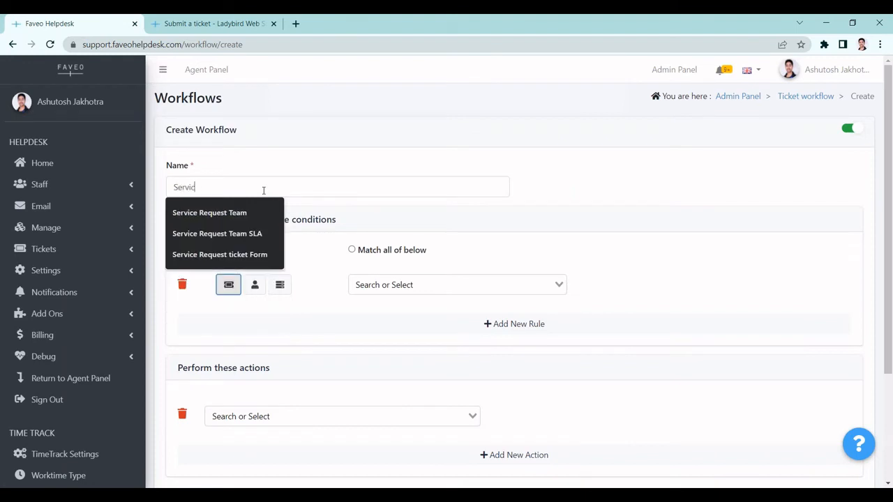
{"action": "type", "text": "e Reuq"}
{"action": "key", "text": "BackSpace"}
{"action": "key", "text": "BackSpace"}
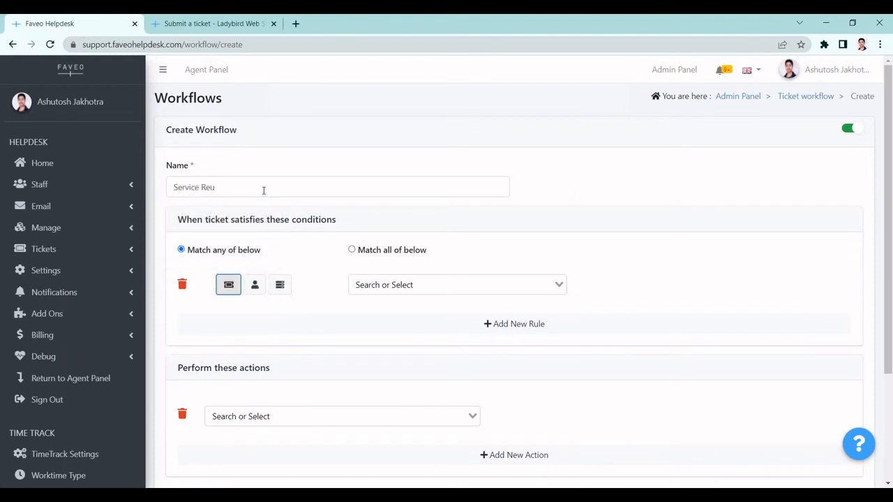
{"action": "type", "text": "qeu"}
{"action": "key", "text": "BackSpace"}
{"action": "key", "text": "BackSpace"}
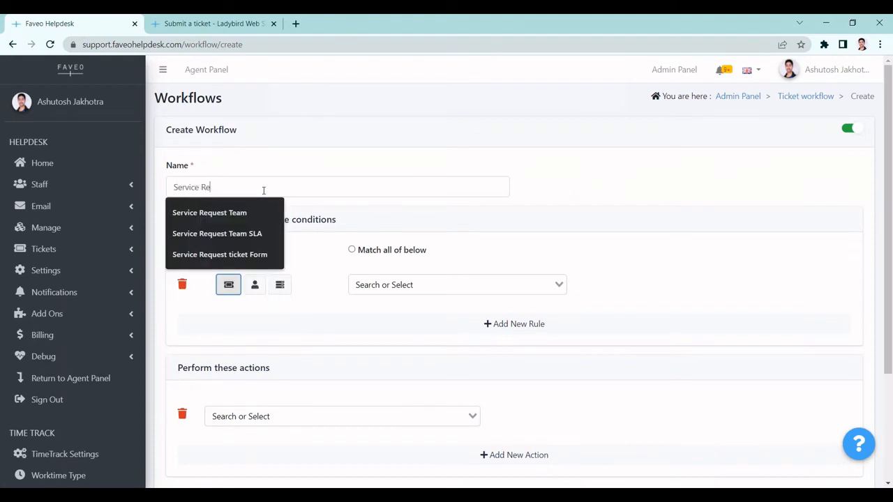
{"action": "type", "text": "quest workflow f"}
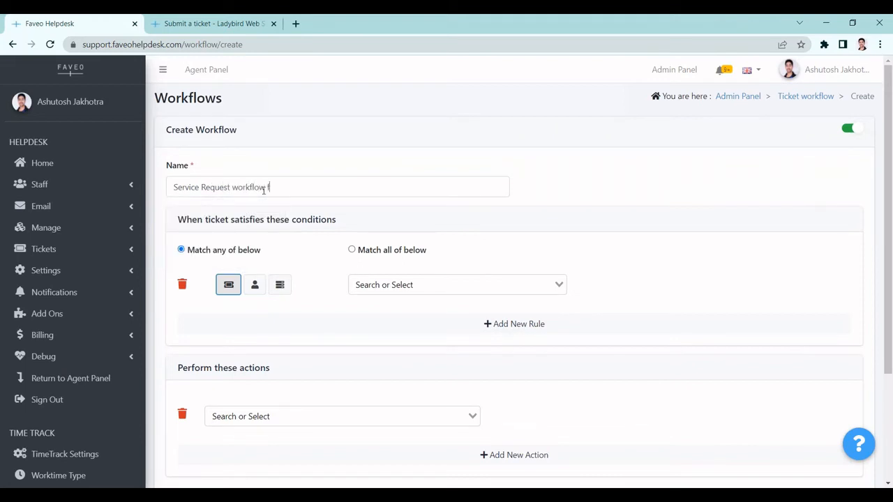
{"action": "type", "text": "o"}
{"action": "key", "text": "BackSpace"}
{"action": "key", "text": "BackSpace"}
{"action": "key", "text": "BackSpace"}
{"action": "scroll", "coordinate": [263, 189], "scroll_direction": "down", "scroll_amount": 1}
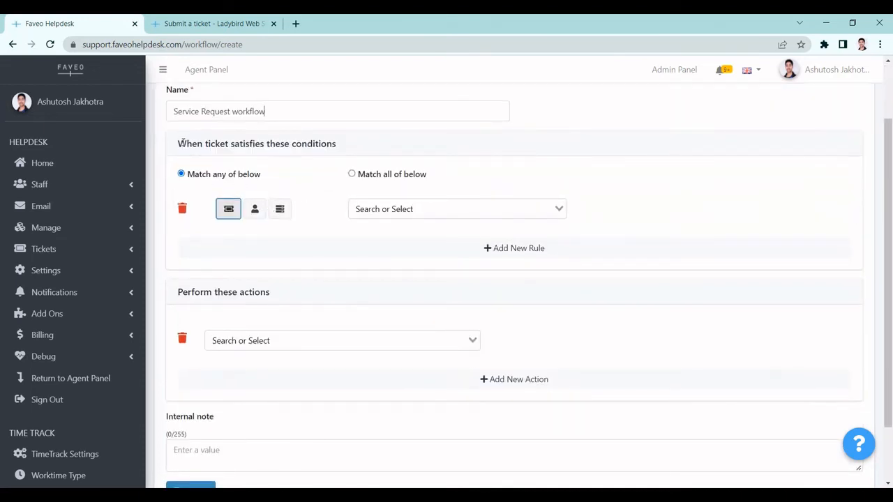
- Set the workflow's ticket condition to Help Topic equal to Service Request
{"action": "left_click_drag", "start_coordinate": [182, 143], "coordinate": [357, 146]}
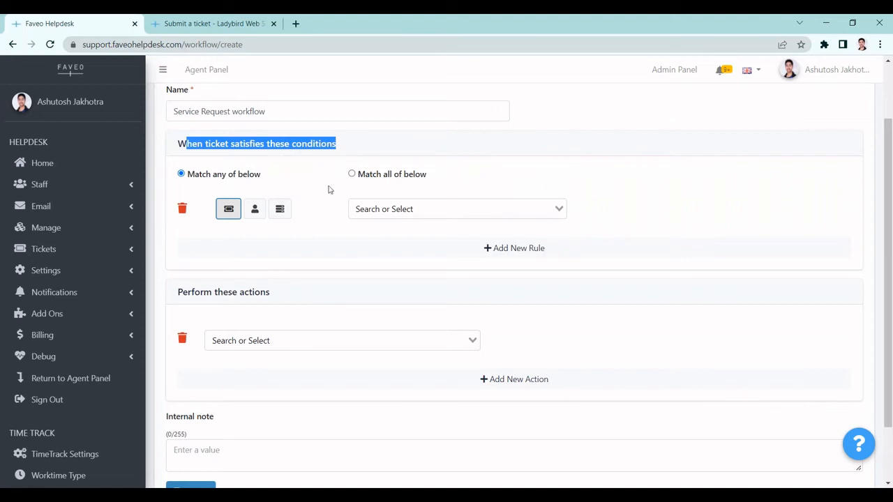
{"action": "left_click", "coordinate": [388, 209]}
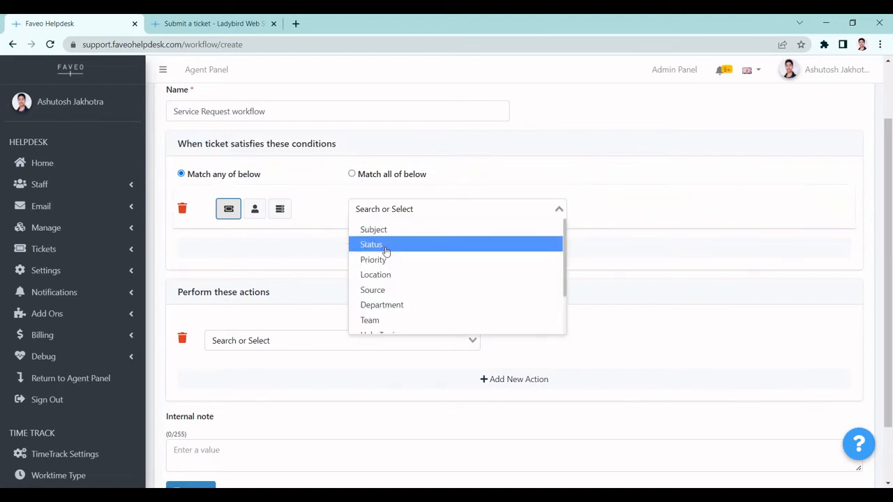
{"action": "scroll", "coordinate": [383, 279], "scroll_direction": "down", "scroll_amount": 2}
{"action": "left_click", "coordinate": [383, 289]}
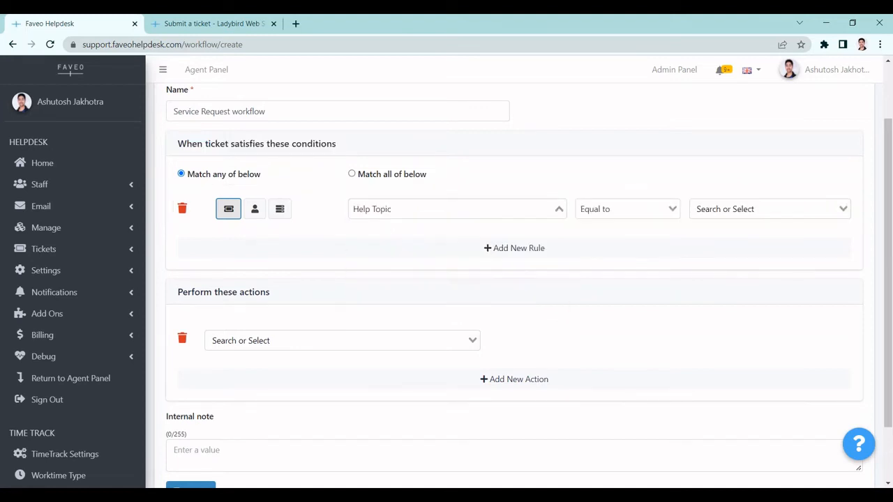
{"action": "left_click", "coordinate": [721, 208]}
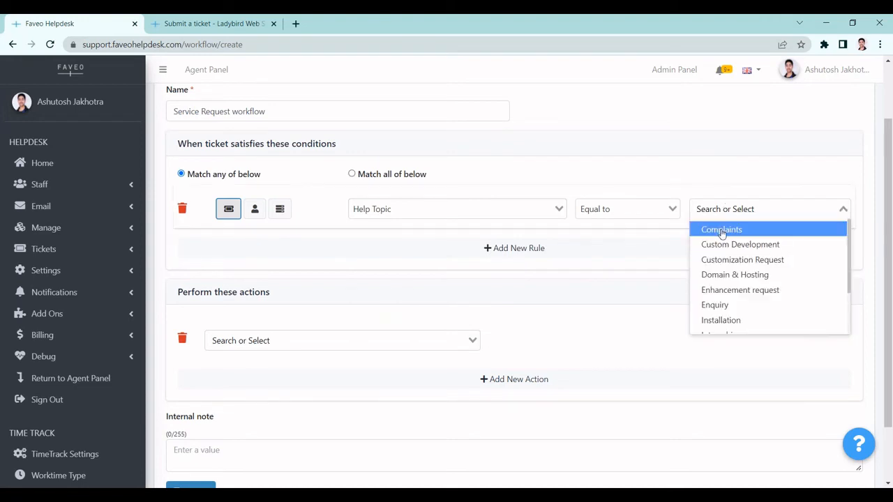
{"action": "type", "text": "ser"}
{"action": "left_click", "coordinate": [738, 233]}
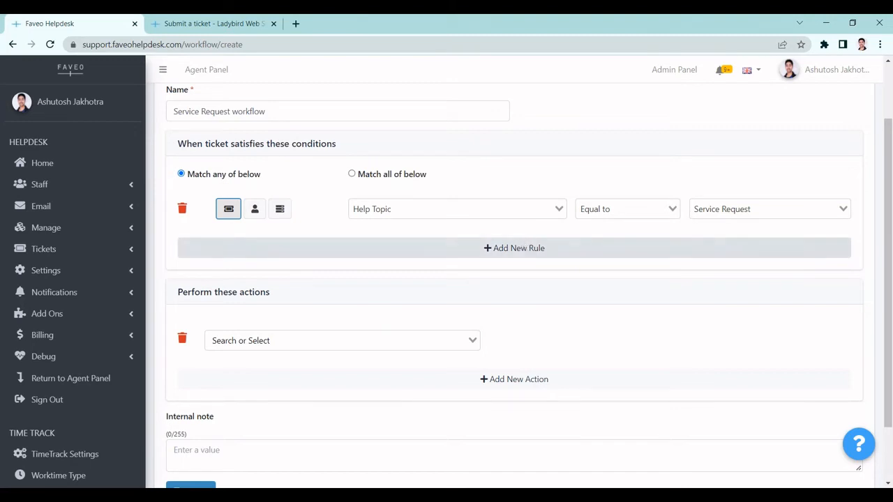
- Try a second workflow rule based on the ticket's Subject, and delete that rule
{"action": "left_click", "coordinate": [525, 247]}
{"action": "left_click", "coordinate": [418, 255]}
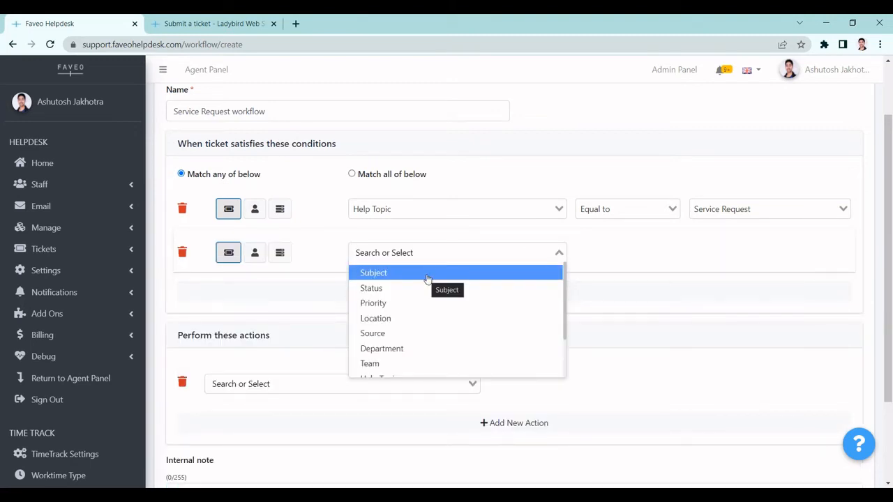
{"action": "left_click", "coordinate": [426, 278]}
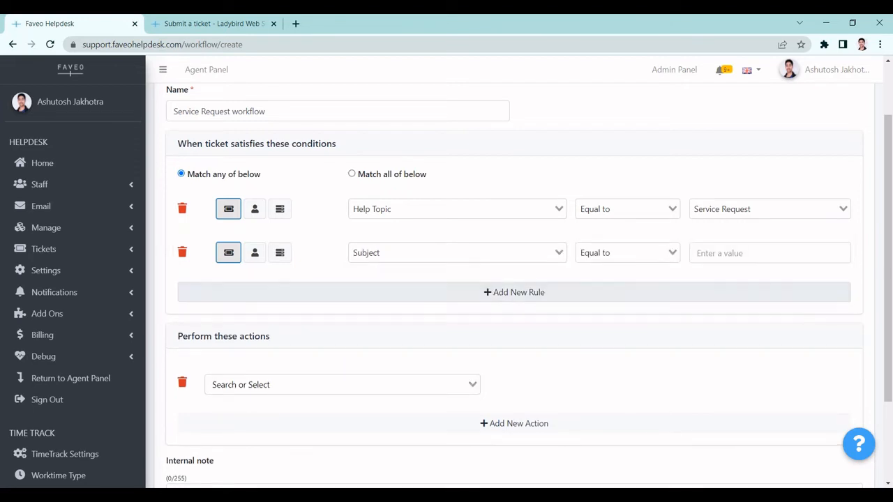
{"action": "left_click", "coordinate": [183, 253]}
{"action": "left_click", "coordinate": [504, 110]}
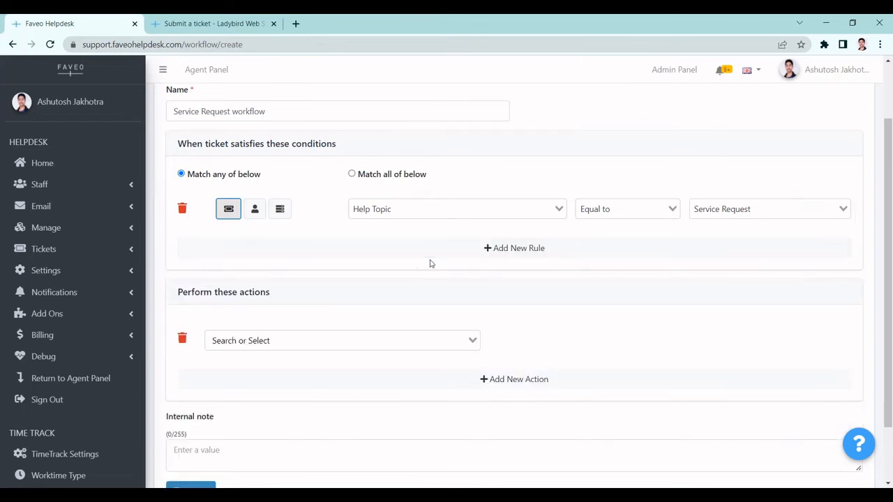
- Make the workflow apply only when a ticket matches all of its conditions
{"action": "scroll", "coordinate": [429, 261], "scroll_direction": "down", "scroll_amount": 1}
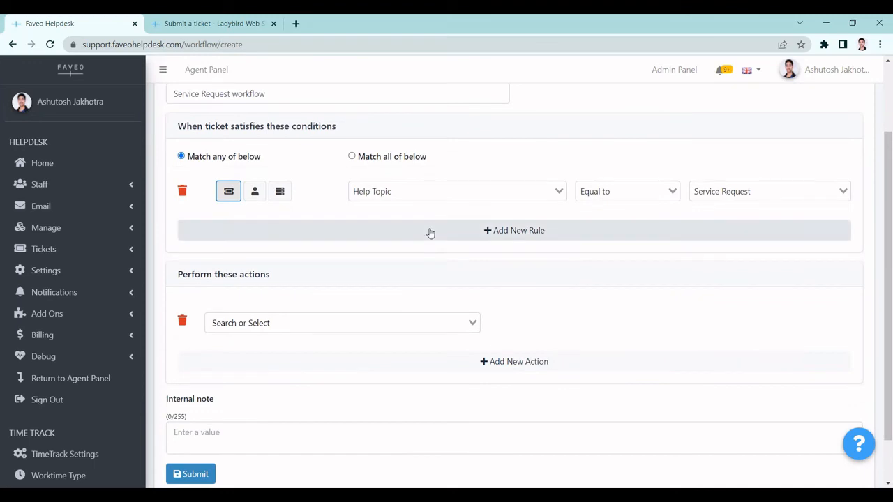
{"action": "left_click", "coordinate": [351, 156]}
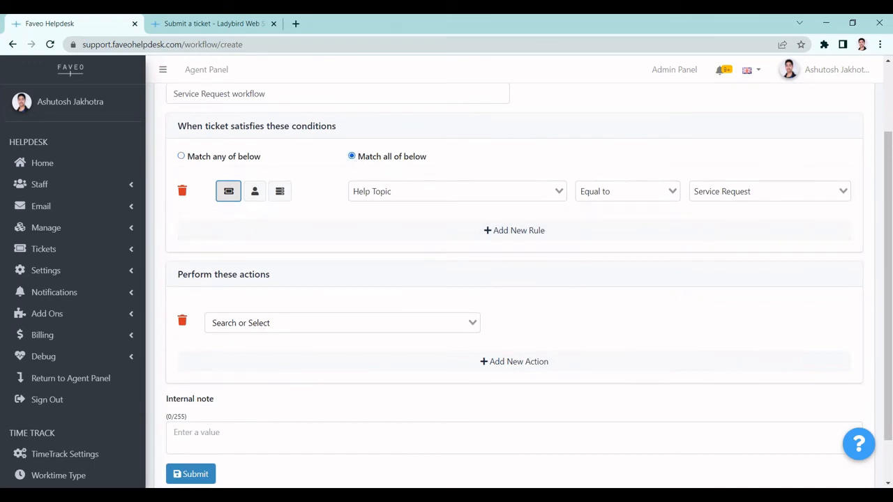
{"action": "scroll", "coordinate": [446, 279], "scroll_direction": "down", "scroll_amount": 1}
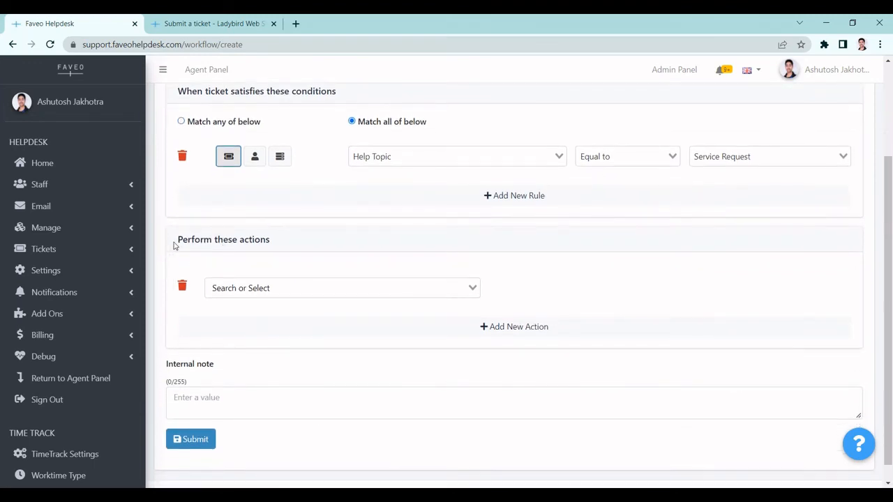
- Set the workflow's first action to give matching tickets the Priority Emergency
{"action": "left_click_drag", "start_coordinate": [175, 242], "coordinate": [273, 242]}
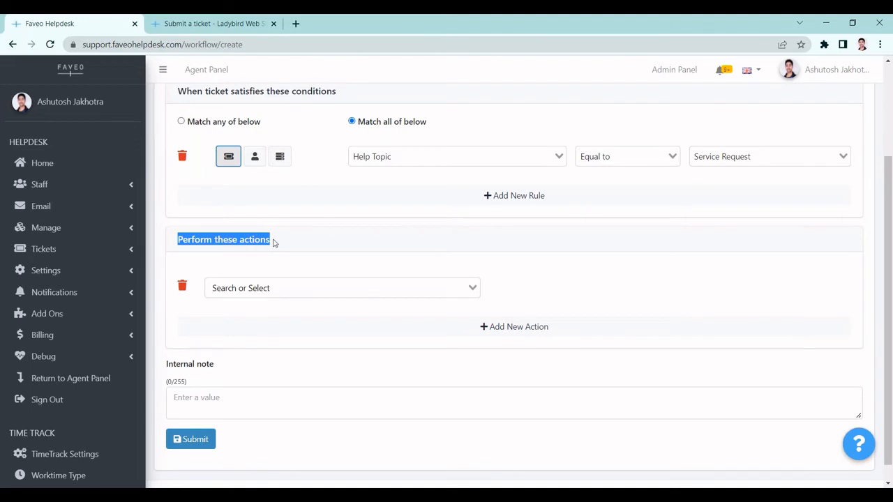
{"action": "left_click", "coordinate": [281, 287]}
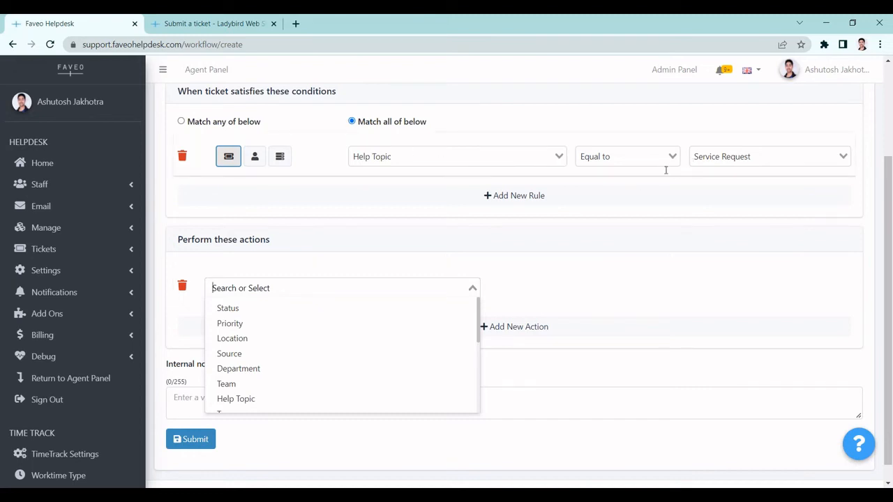
{"action": "scroll", "coordinate": [339, 258], "scroll_direction": "down", "scroll_amount": 1}
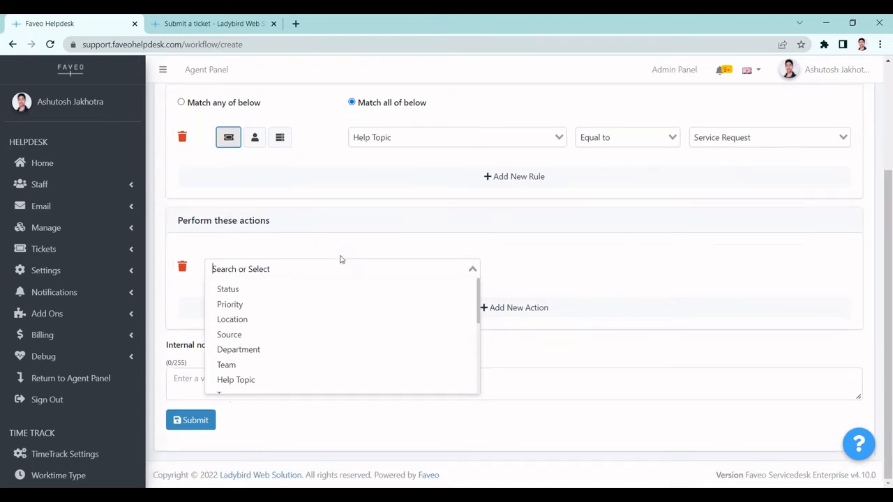
{"action": "left_click", "coordinate": [287, 303]}
{"action": "left_click", "coordinate": [574, 265]}
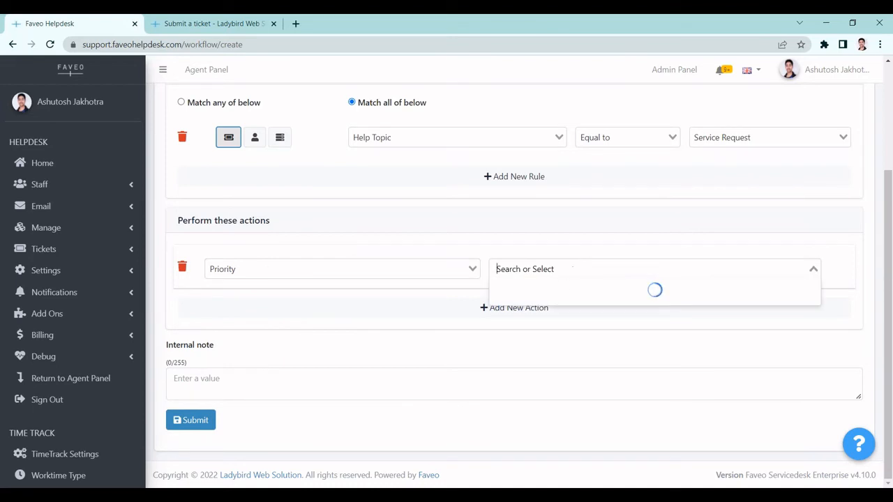
{"action": "left_click", "coordinate": [554, 290]}
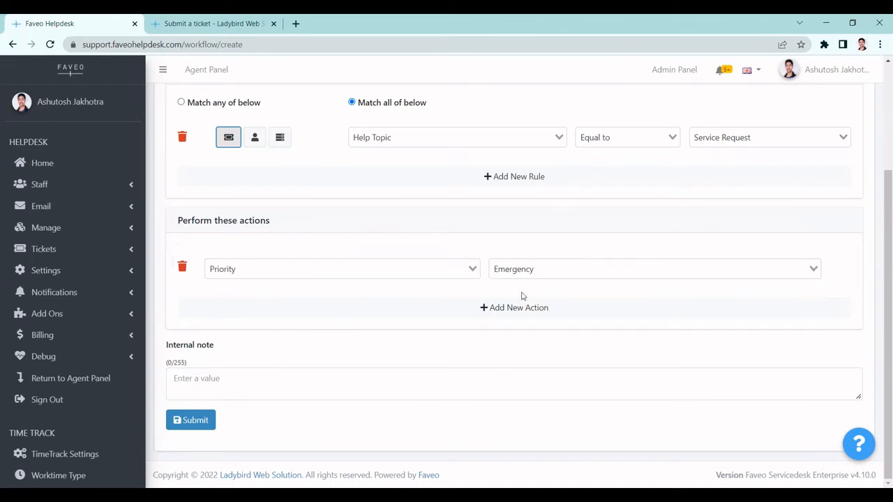
- Add a second workflow action that sets the ticket's Department to Support
{"action": "left_click", "coordinate": [524, 307]}
{"action": "left_click", "coordinate": [311, 320]}
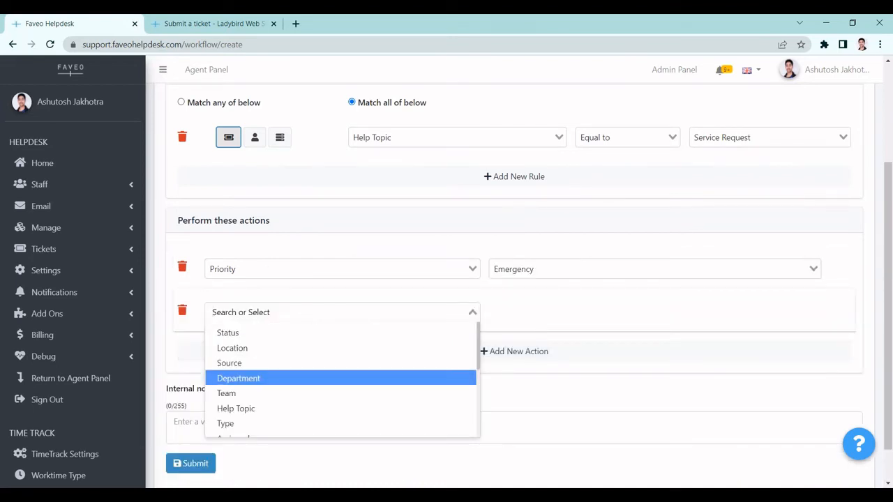
{"action": "scroll", "coordinate": [301, 369], "scroll_direction": "down", "scroll_amount": 1}
{"action": "left_click", "coordinate": [300, 369]}
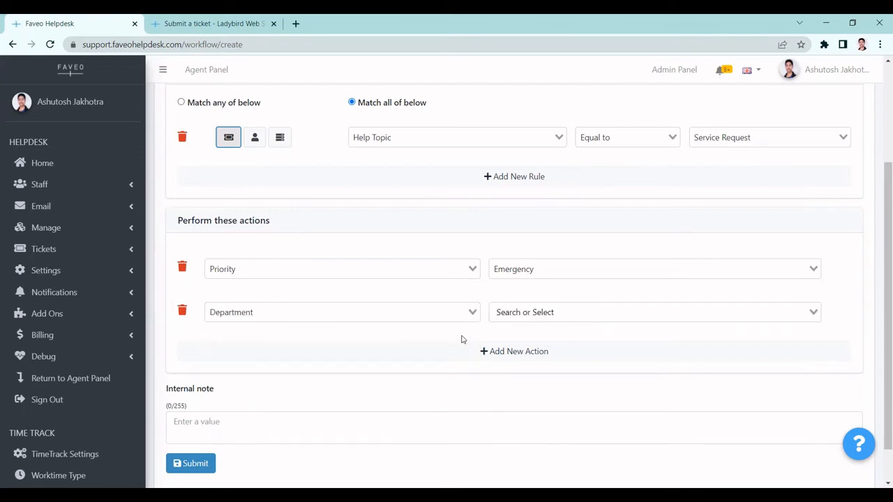
{"action": "left_click", "coordinate": [518, 312]}
{"action": "key", "text": "Down"}
{"action": "type", "text": "su"}
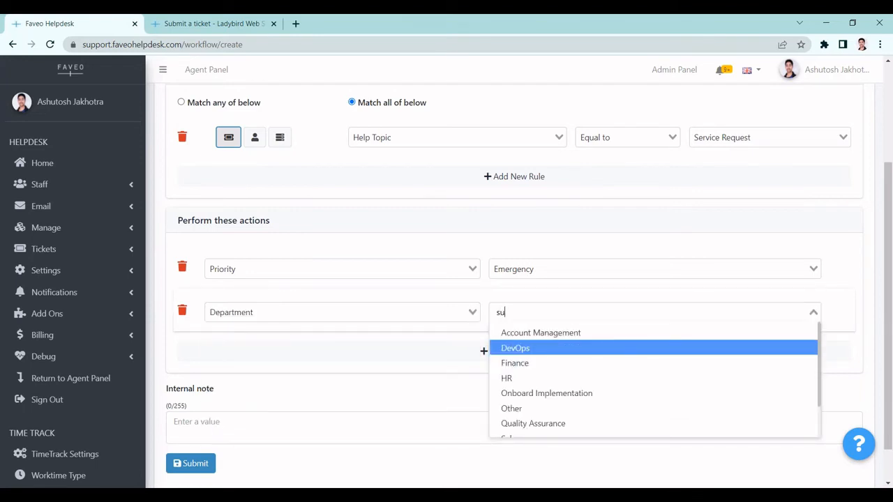
{"action": "left_click", "coordinate": [534, 349]}
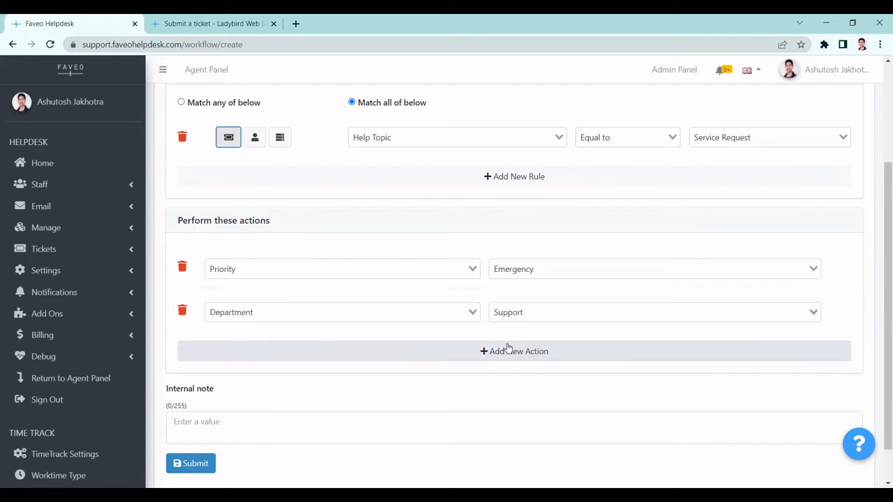
- Add a third workflow action, Assigned, and choose the support agent who receives the tickets
{"action": "left_click", "coordinate": [486, 346]}
{"action": "left_click", "coordinate": [279, 354]}
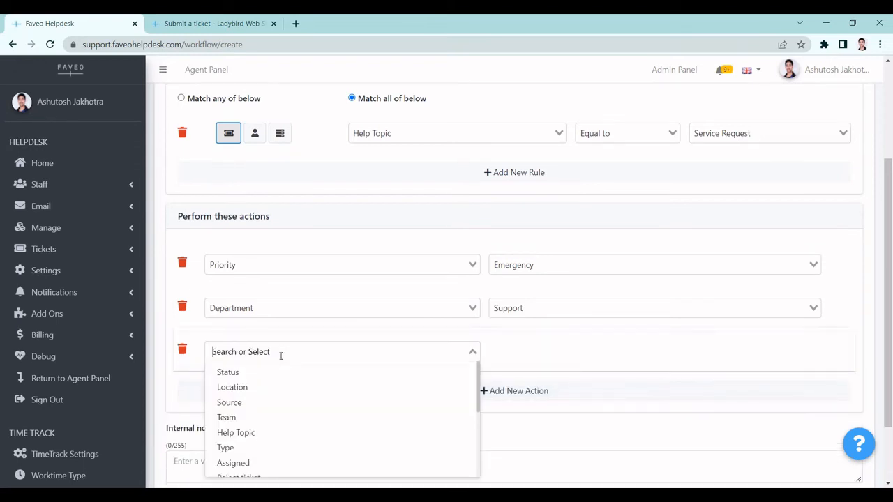
{"action": "scroll", "coordinate": [279, 353], "scroll_direction": "down", "scroll_amount": 1}
{"action": "scroll", "coordinate": [277, 370], "scroll_direction": "down", "scroll_amount": 1}
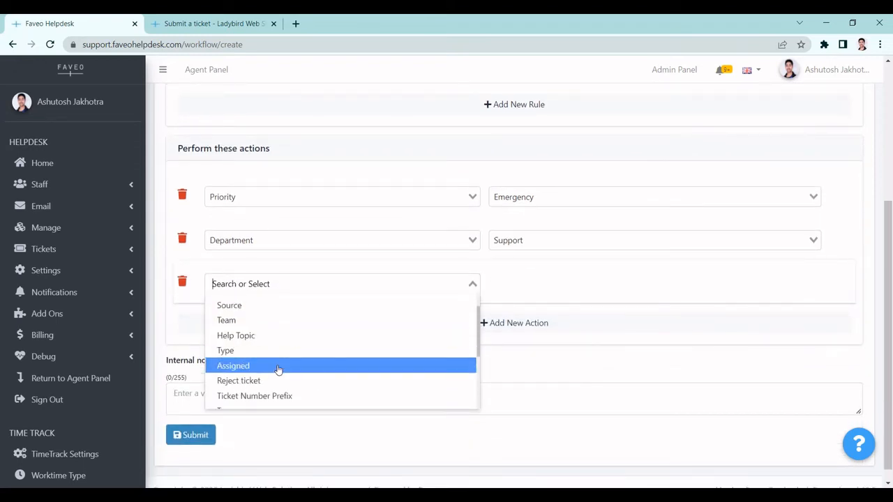
{"action": "left_click", "coordinate": [276, 365]}
{"action": "left_click", "coordinate": [531, 284]}
{"action": "type", "text": "ashu"}
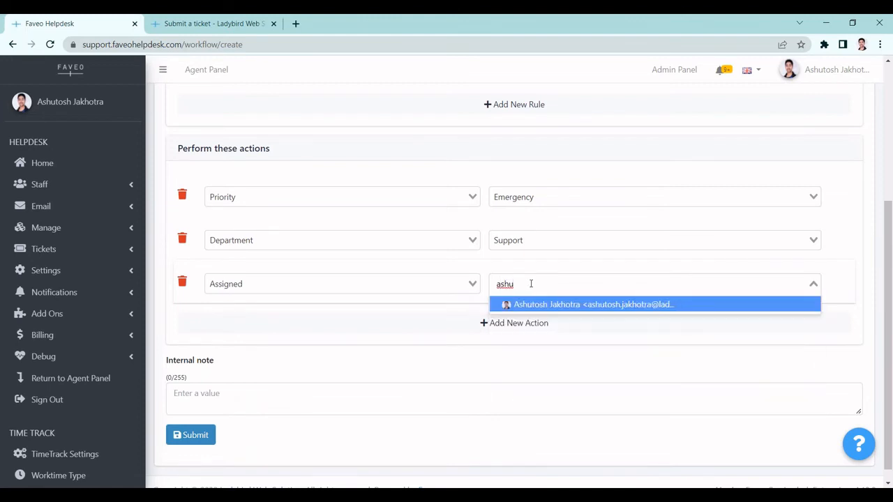
{"action": "double_click", "coordinate": [531, 284]}
{"action": "type", "text": "vikas"}
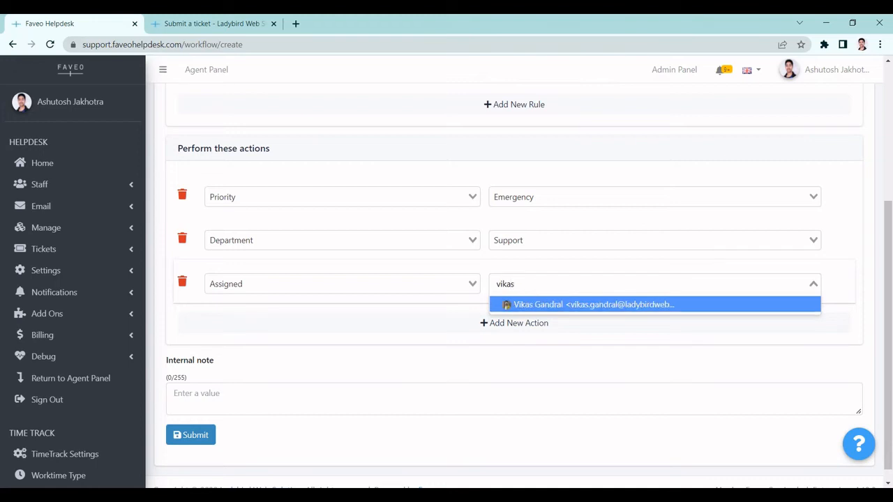
{"action": "left_click", "coordinate": [530, 305]}
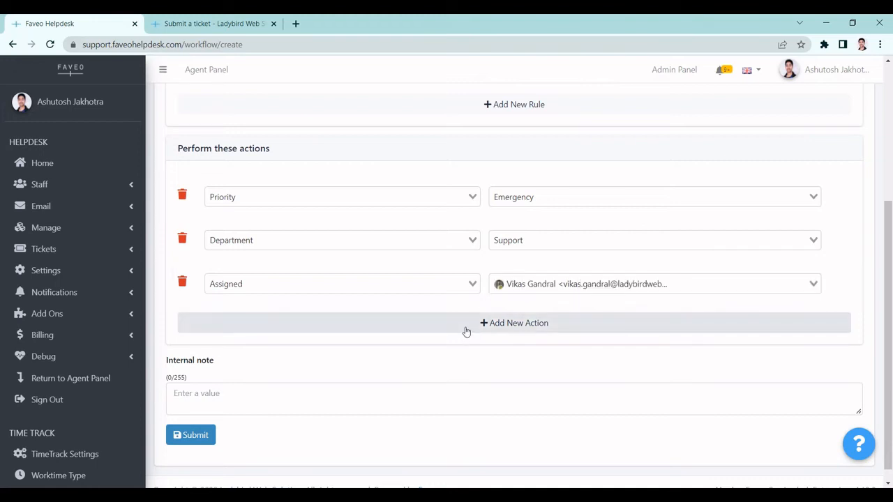
- Add a fourth workflow action that applies the label Update to the ticket
{"action": "left_click", "coordinate": [508, 321]}
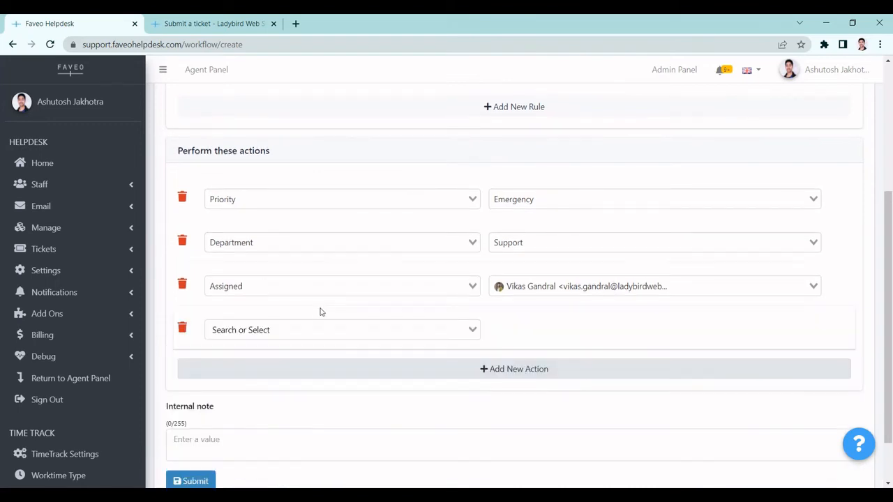
{"action": "left_click", "coordinate": [307, 327]}
{"action": "left_click", "coordinate": [296, 351]}
{"action": "left_click", "coordinate": [307, 328]}
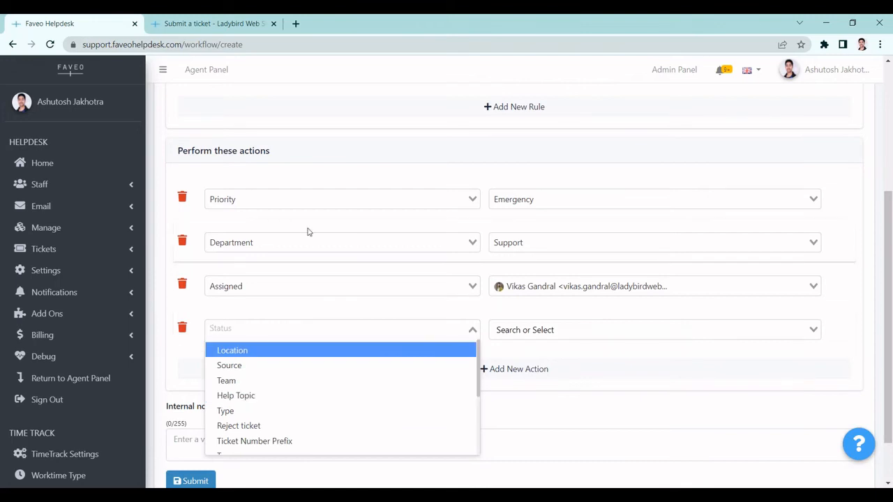
{"action": "scroll", "coordinate": [265, 381], "scroll_direction": "down", "scroll_amount": 1}
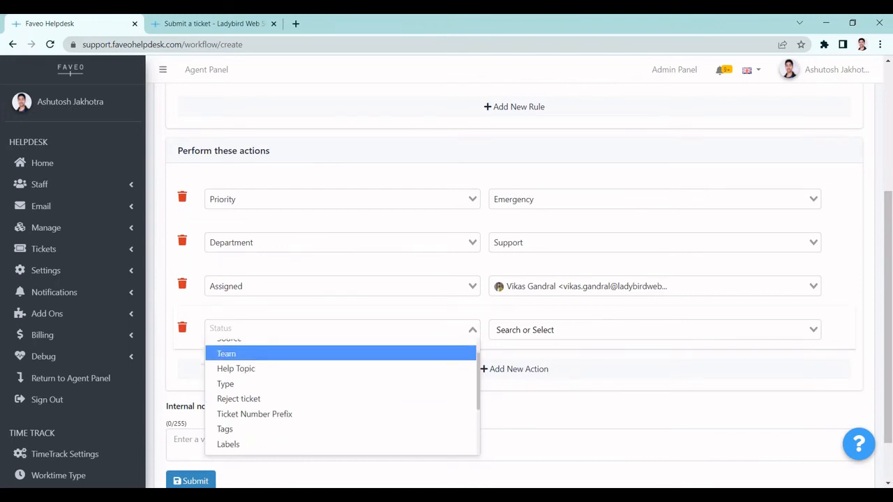
{"action": "scroll", "coordinate": [265, 383], "scroll_direction": "up", "scroll_amount": 1}
{"action": "scroll", "coordinate": [267, 413], "scroll_direction": "down", "scroll_amount": 3}
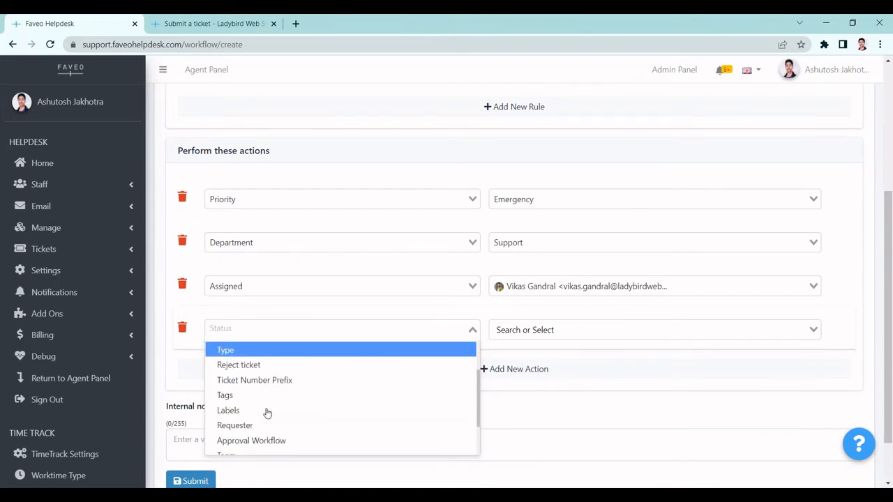
{"action": "scroll", "coordinate": [266, 413], "scroll_direction": "down", "scroll_amount": 1}
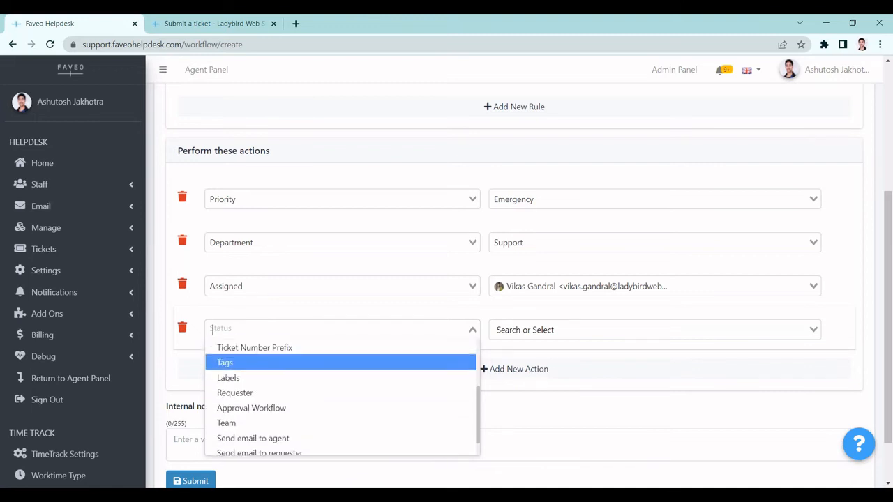
{"action": "left_click", "coordinate": [333, 379]}
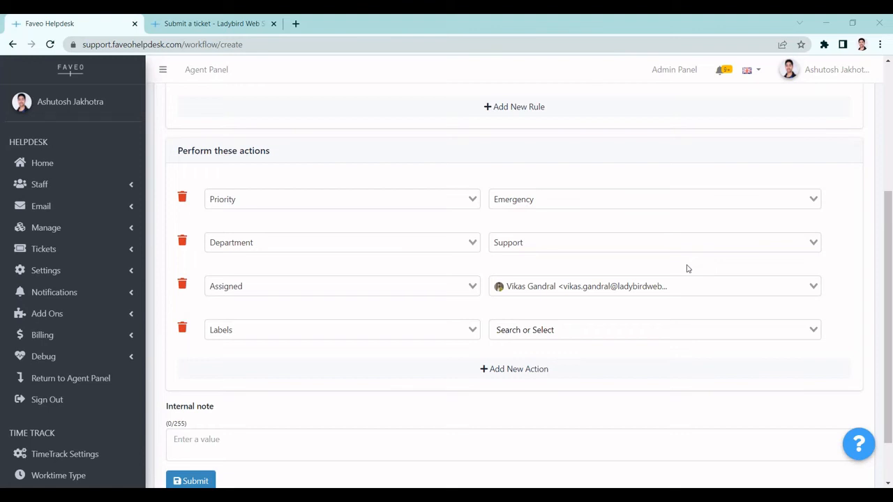
{"action": "left_click", "coordinate": [531, 329]}
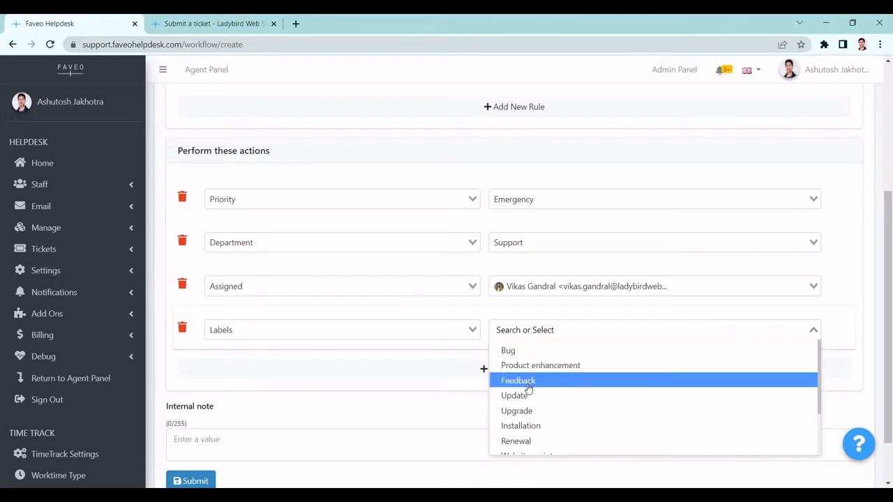
{"action": "key", "text": "Up"}
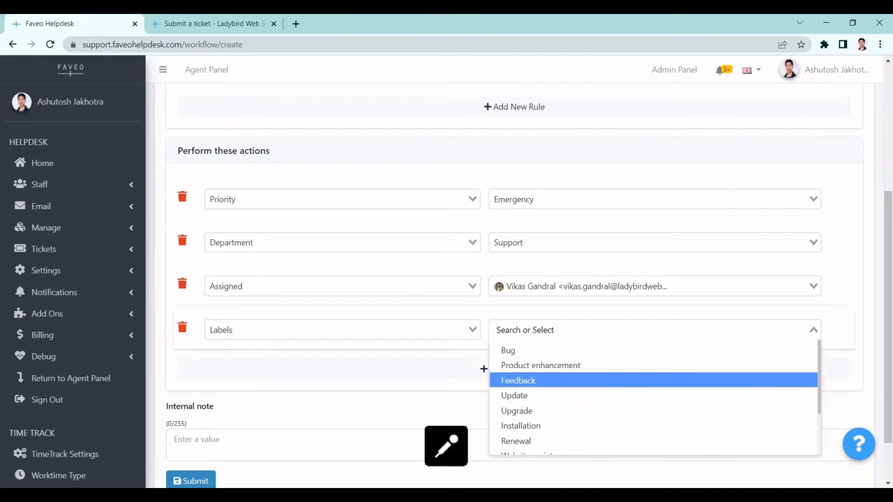
{"action": "scroll", "coordinate": [537, 375], "scroll_direction": "down", "scroll_amount": 1}
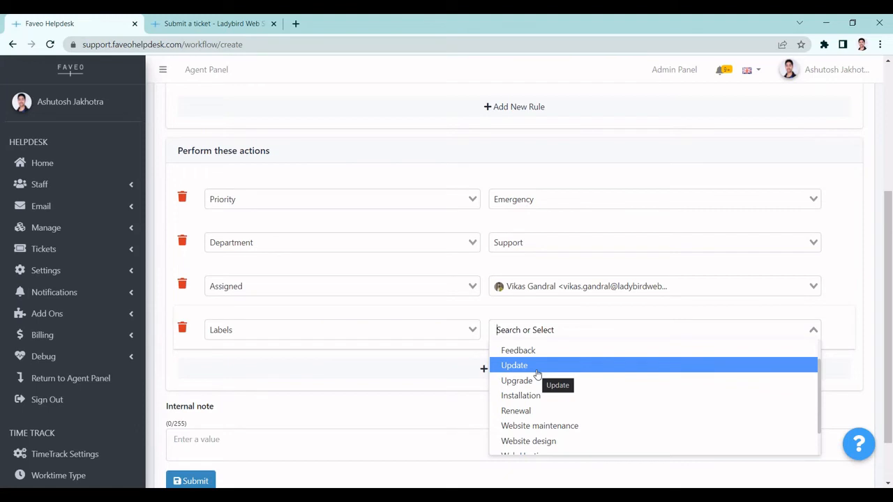
{"action": "left_click", "coordinate": [537, 374]}
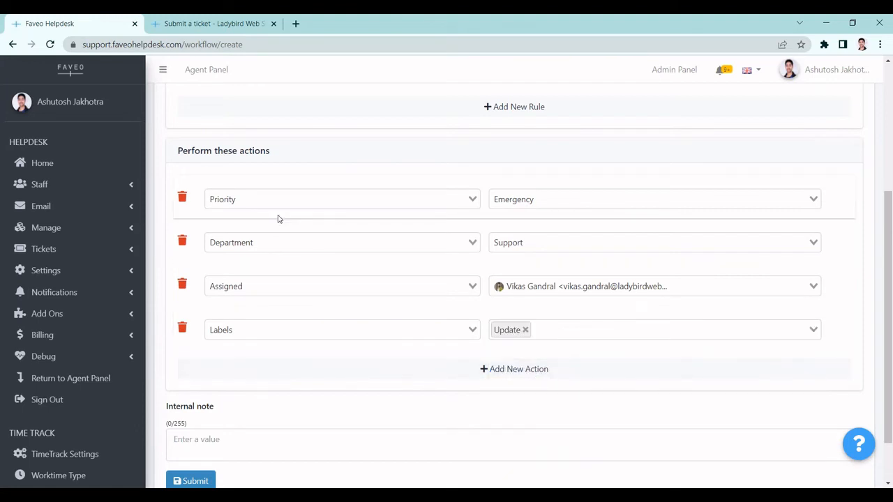
- Review the conditions and actions of the Service Request workflow and submit it
{"action": "scroll", "coordinate": [278, 219], "scroll_direction": "up", "scroll_amount": 2}
{"action": "scroll", "coordinate": [278, 219], "scroll_direction": "down", "scroll_amount": 1}
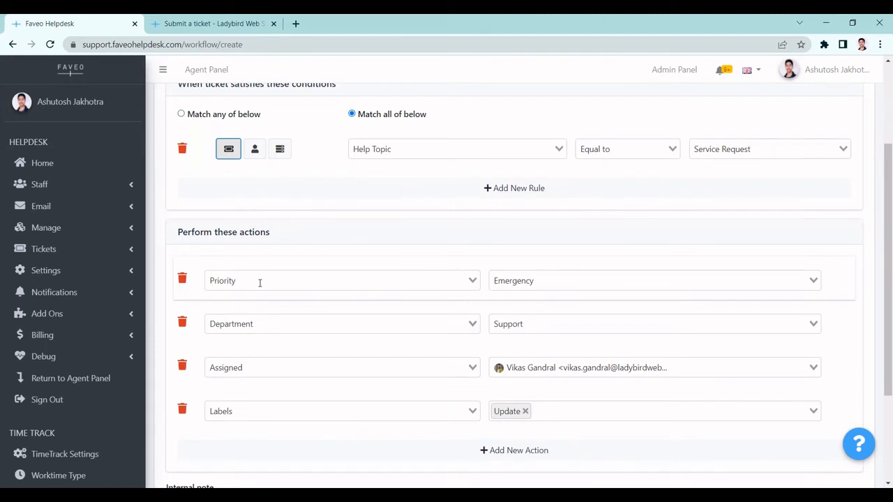
{"action": "scroll", "coordinate": [340, 286], "scroll_direction": "up", "scroll_amount": 3}
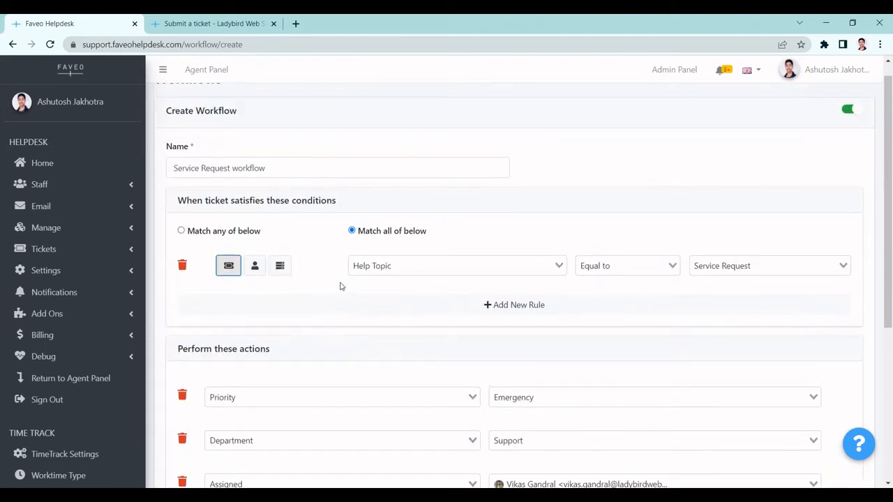
{"action": "scroll", "coordinate": [340, 286], "scroll_direction": "down", "scroll_amount": 5}
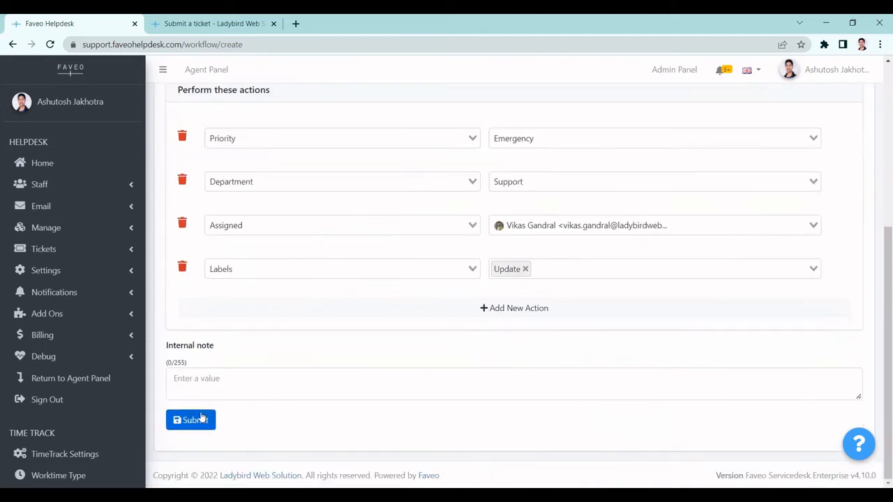
{"action": "left_click", "coordinate": [212, 419]}
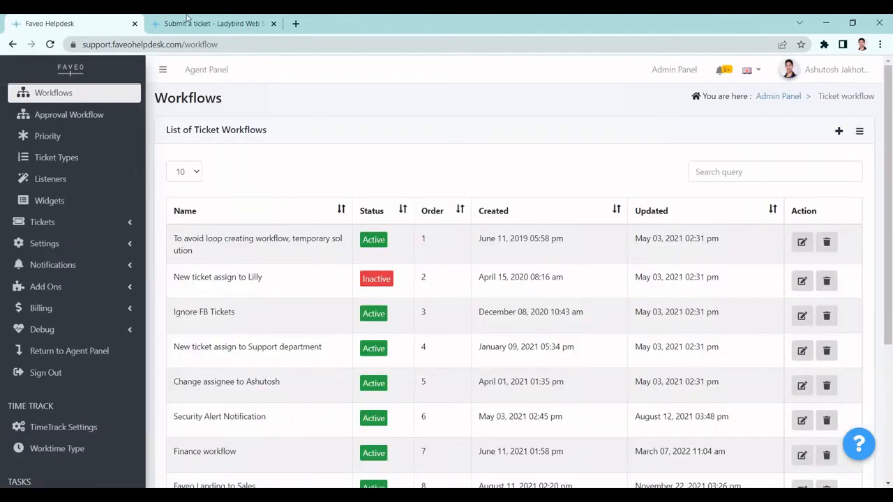
- Switch to the client portal's Submit Ticket page and reload it to get a blank ticket form
{"action": "left_click", "coordinate": [172, 18]}
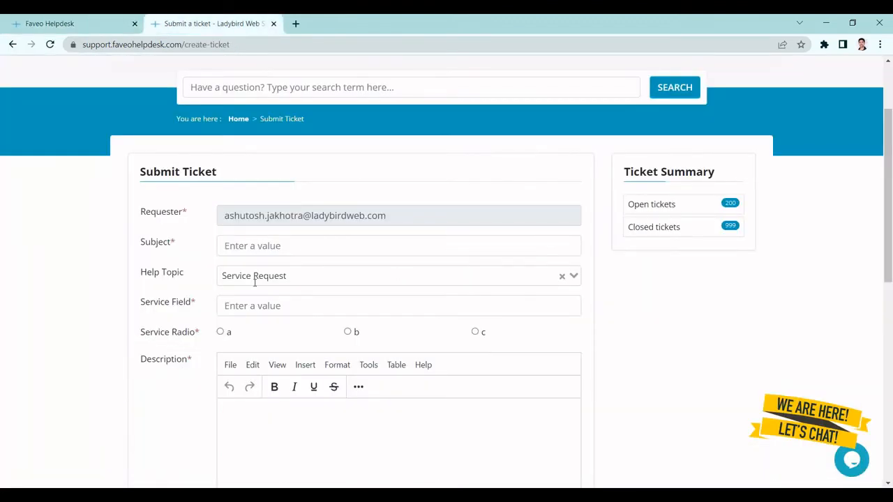
{"action": "left_click", "coordinate": [49, 44]}
{"action": "left_click", "coordinate": [84, 23]}
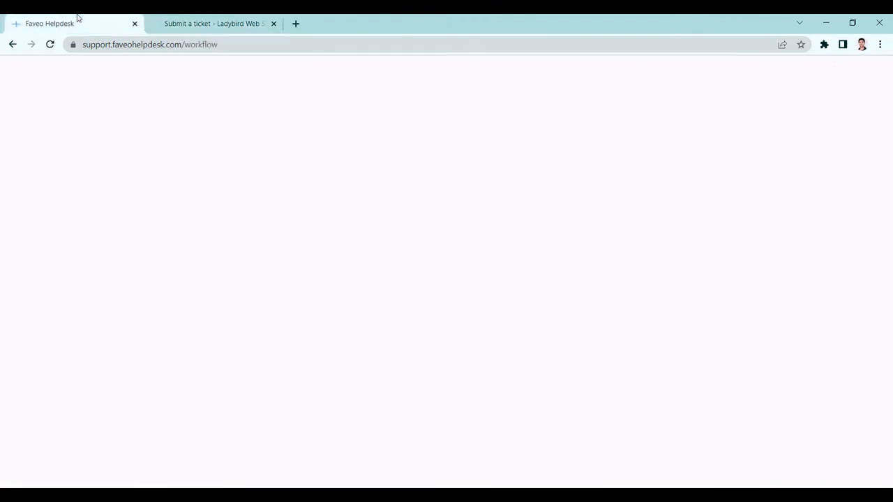
{"action": "left_click", "coordinate": [160, 18]}
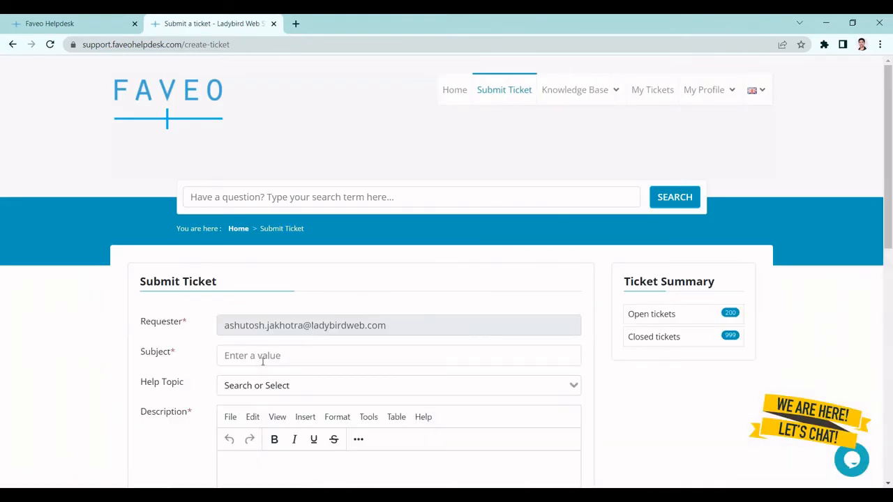
- Enter "Faveo Workflow enforcement" as the ticket's subject and copy the same text into its description
{"action": "left_click", "coordinate": [260, 357]}
{"action": "type", "text": "Faveo "}
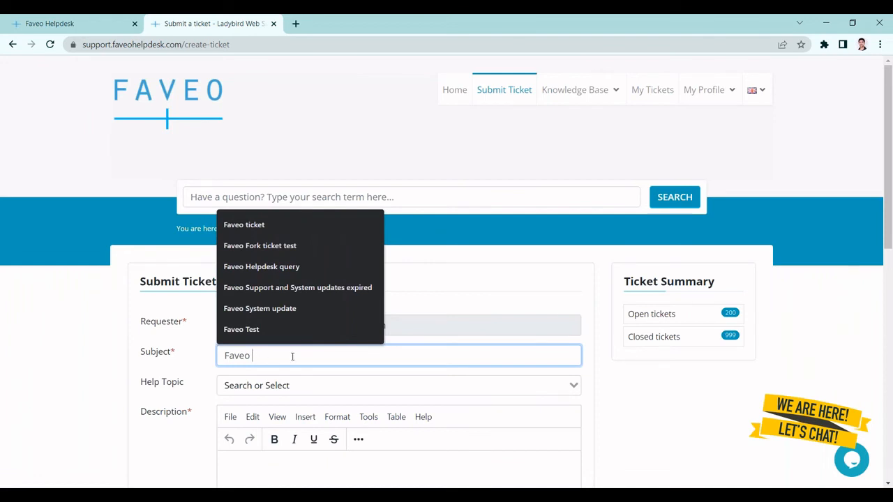
{"action": "type", "text": "Work"}
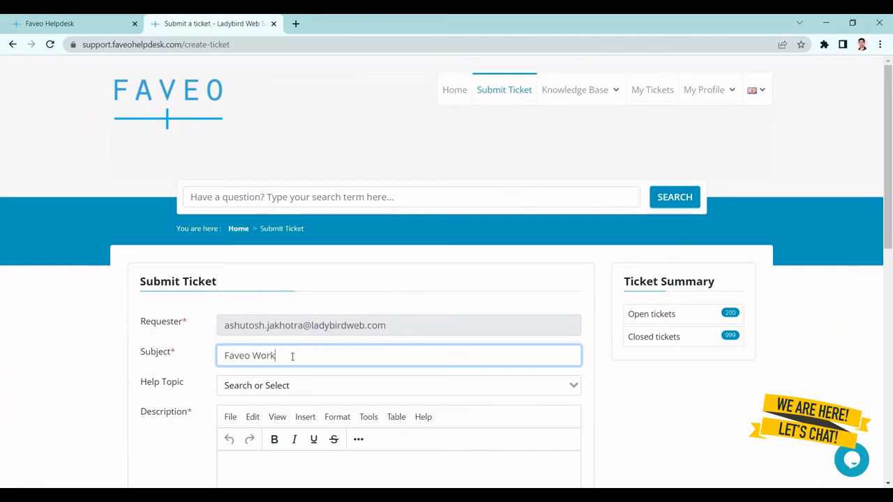
{"action": "type", "text": "flow enforcement"}
{"action": "key", "text": "ctrl+a"}
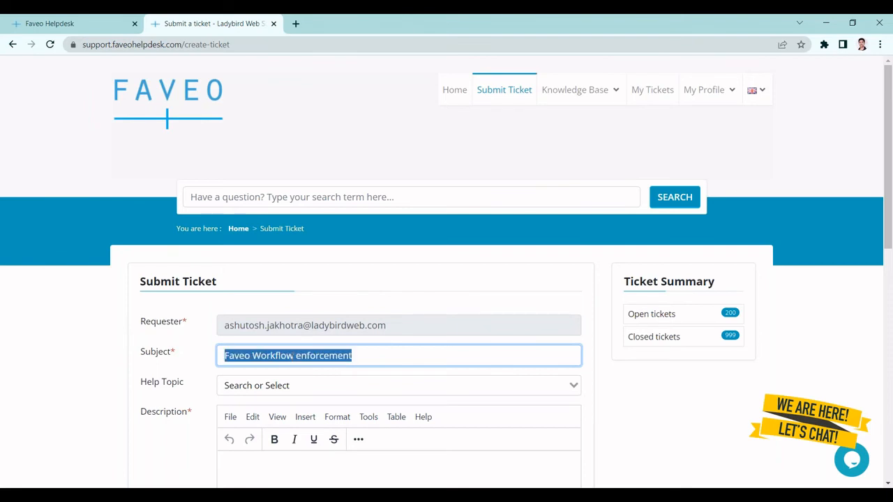
{"action": "key", "text": "ctrl+c"}
{"action": "scroll", "coordinate": [292, 356], "scroll_direction": "down", "scroll_amount": 1}
{"action": "left_click", "coordinate": [290, 372]}
{"action": "key", "text": "ctrl+v"}
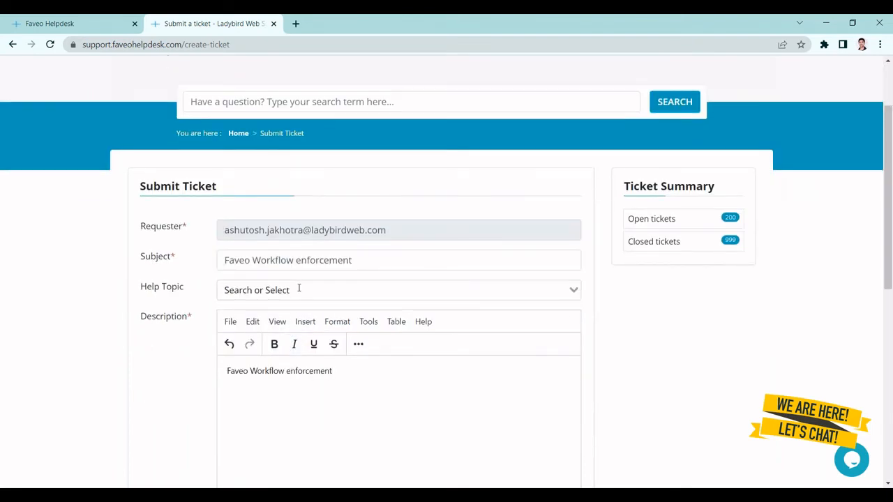
- Set the ticket's help topic to Service Request and submit the ticket
{"action": "left_click", "coordinate": [299, 289]}
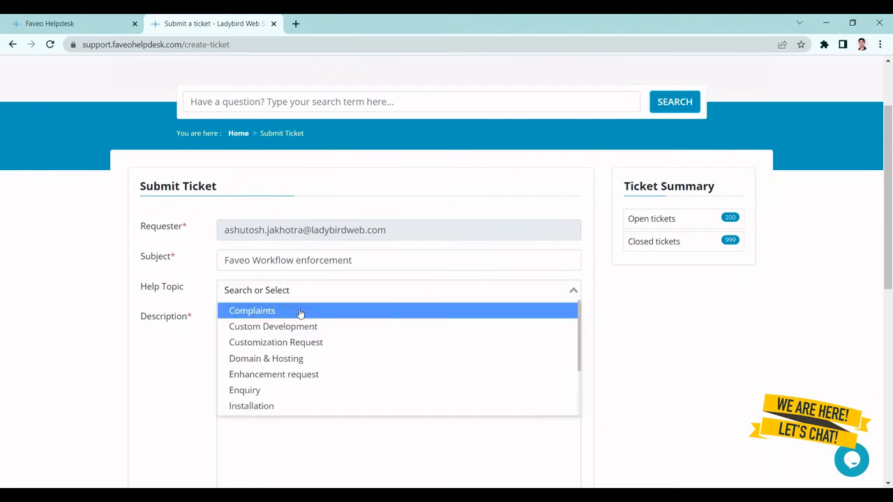
{"action": "type", "text": "service"}
{"action": "left_click", "coordinate": [299, 312]}
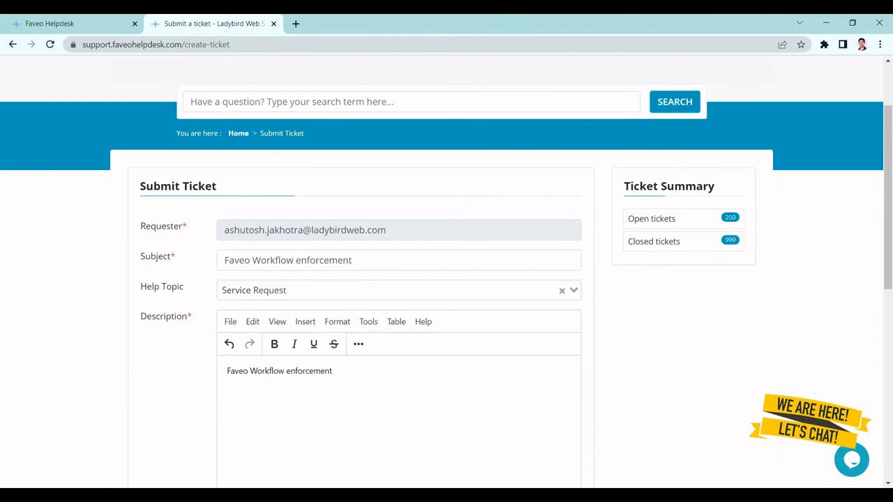
{"action": "scroll", "coordinate": [396, 321], "scroll_direction": "down", "scroll_amount": 3}
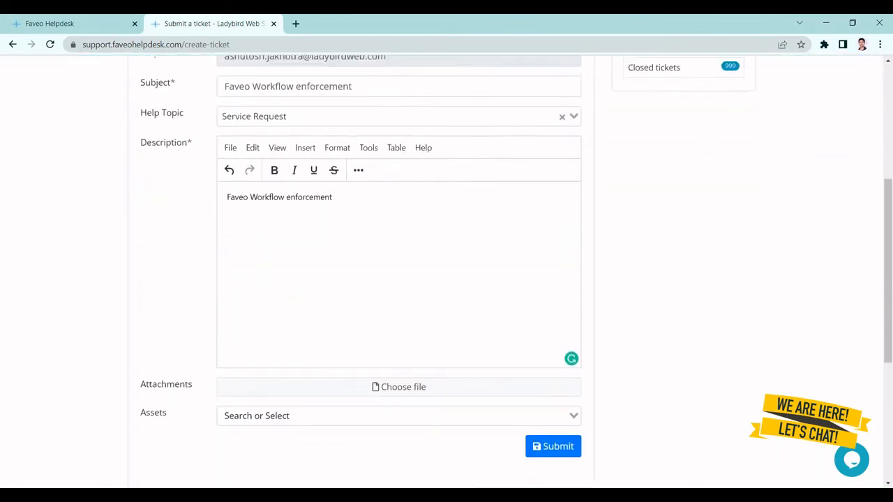
{"action": "scroll", "coordinate": [548, 357], "scroll_direction": "down", "scroll_amount": 1}
{"action": "scroll", "coordinate": [548, 357], "scroll_direction": "up", "scroll_amount": 1}
{"action": "scroll", "coordinate": [547, 358], "scroll_direction": "down", "scroll_amount": 2}
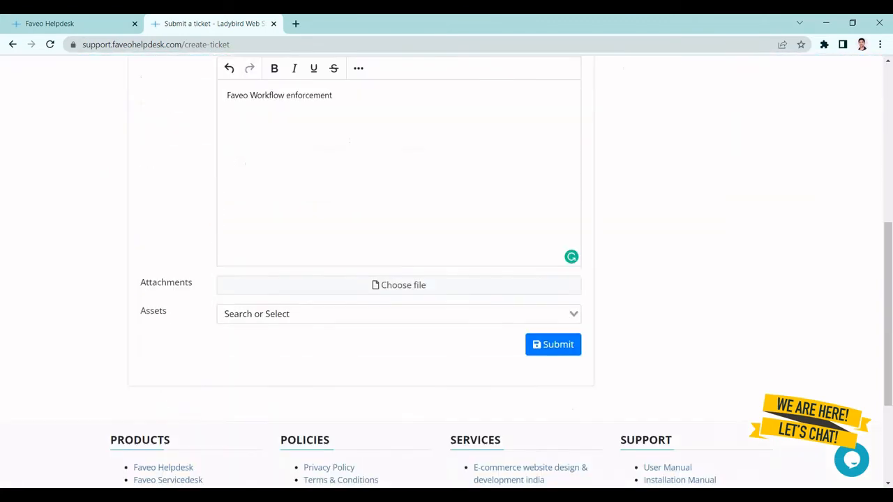
{"action": "left_click", "coordinate": [562, 341]}
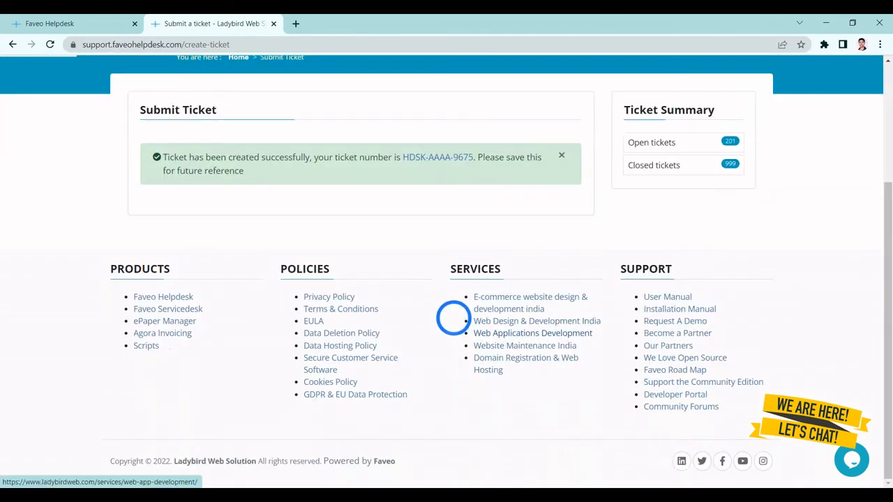
- Open the agent dashboard in a separate browser tab and open the new Faveo Workflow enforcement ticket from the inbox
{"action": "scroll", "coordinate": [453, 318], "scroll_direction": "up", "scroll_amount": 3}
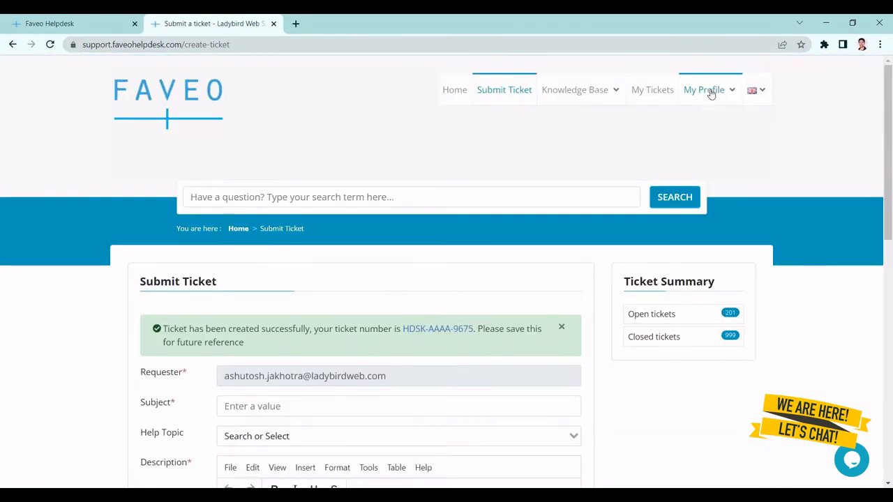
{"action": "left_click", "coordinate": [712, 91]}
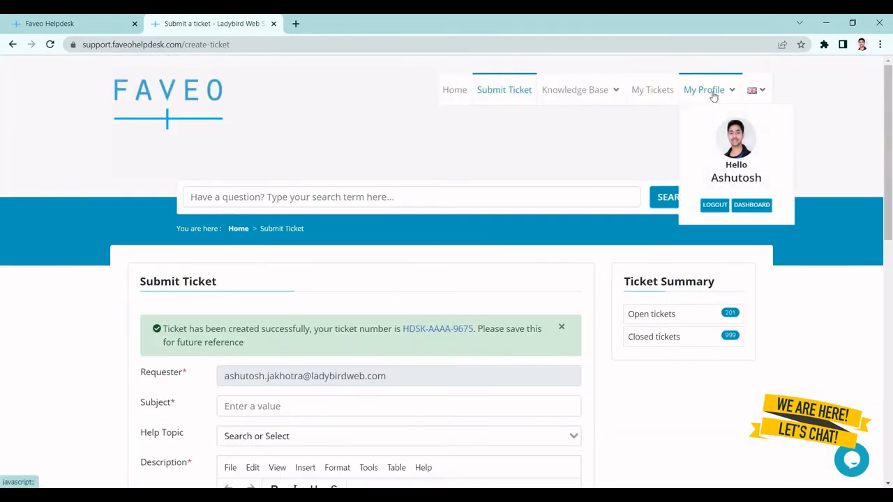
{"action": "left_click", "coordinate": [779, 200]}
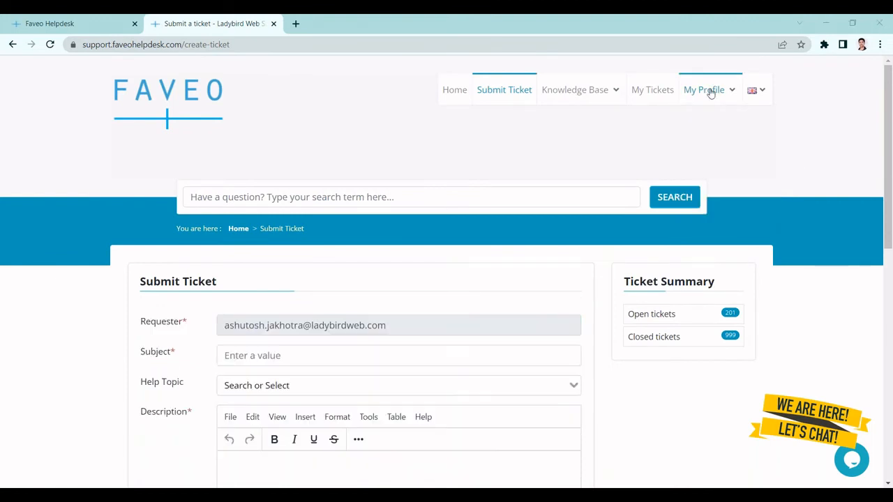
{"action": "left_click", "coordinate": [712, 91]}
{"action": "middle_click", "coordinate": [752, 204]}
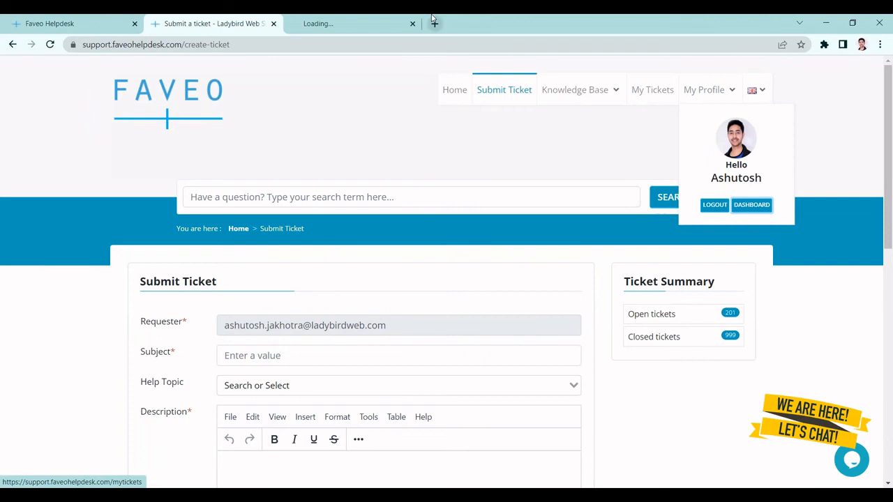
{"action": "left_click", "coordinate": [349, 21]}
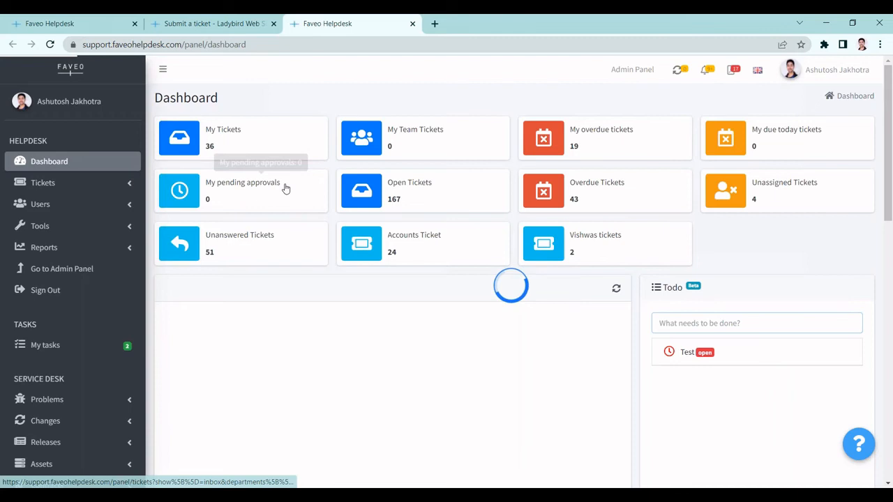
{"action": "left_click", "coordinate": [285, 188]}
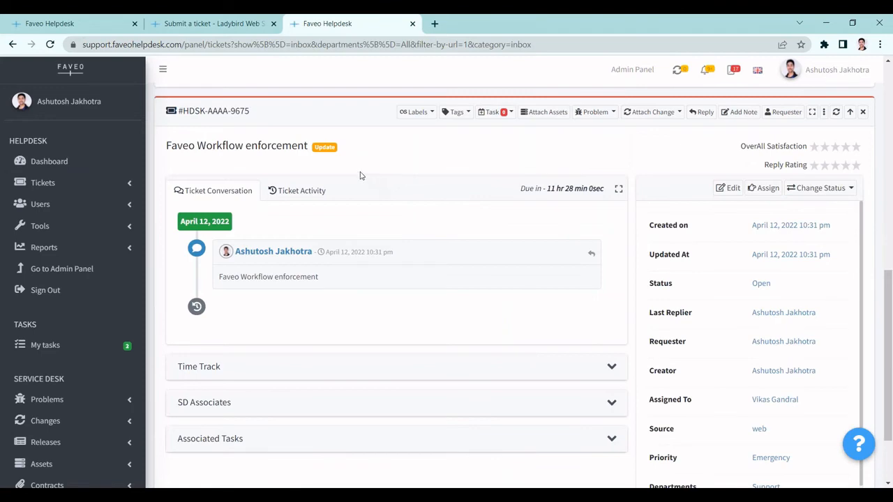
- Search the admin workflow list for "ser" and open the Service Request workflow for editing
{"action": "left_click", "coordinate": [129, 23]}
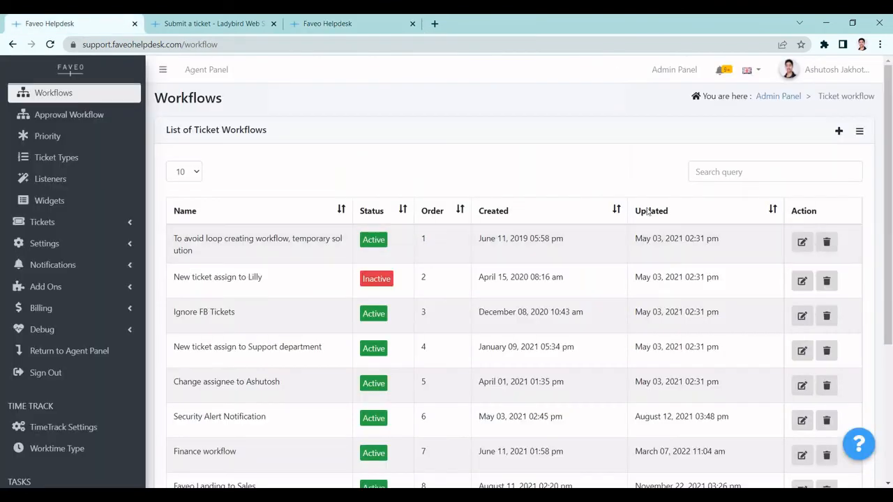
{"action": "scroll", "coordinate": [656, 293], "scroll_direction": "down", "scroll_amount": 3}
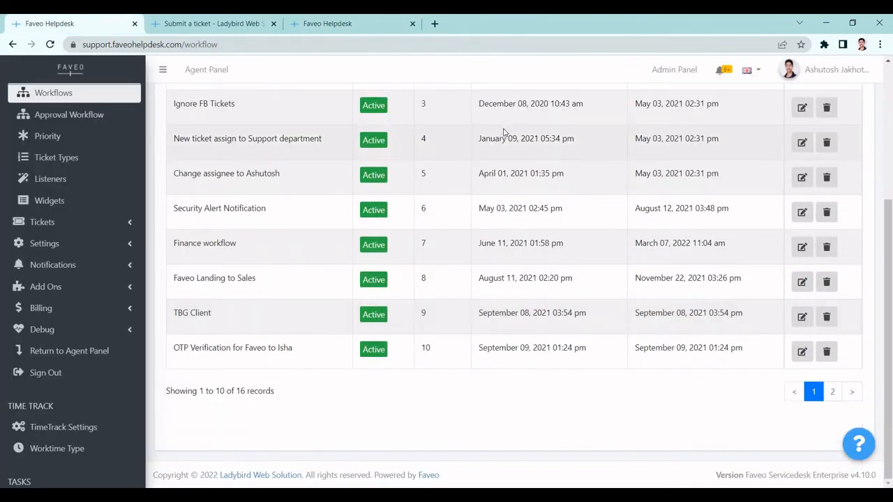
{"action": "scroll", "coordinate": [503, 133], "scroll_direction": "up", "scroll_amount": 3}
{"action": "left_click", "coordinate": [758, 131]}
{"action": "type", "text": "ser"}
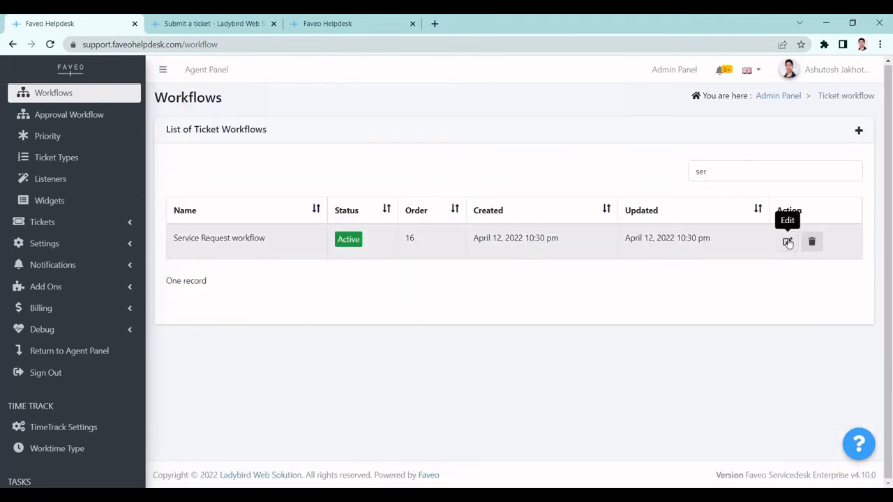
{"action": "left_click", "coordinate": [788, 242]}
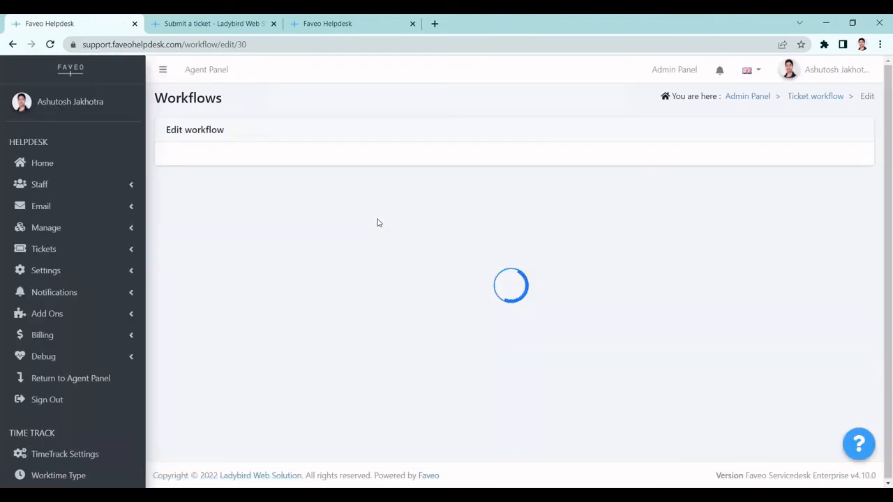
- Review the workflow's help topic condition and actions, and compare its label action with the submitted ticket
{"action": "scroll", "coordinate": [378, 222], "scroll_direction": "down", "scroll_amount": 2}
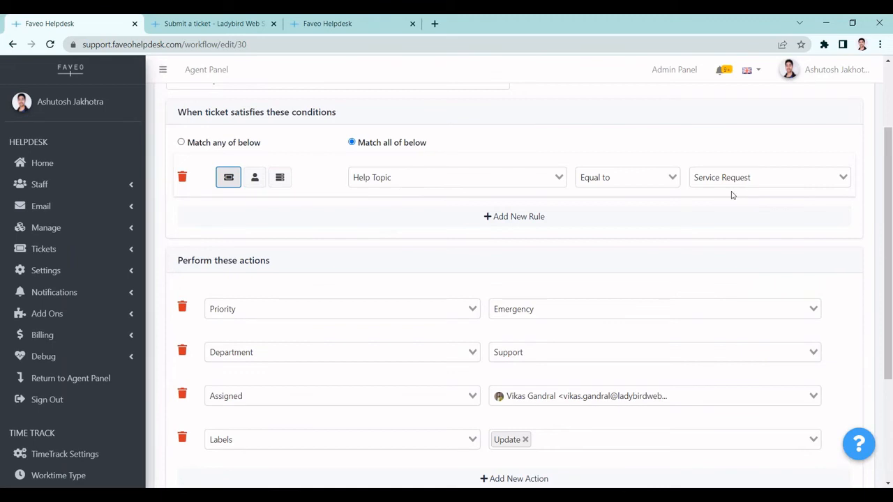
{"action": "scroll", "coordinate": [219, 205], "scroll_direction": "down", "scroll_amount": 1}
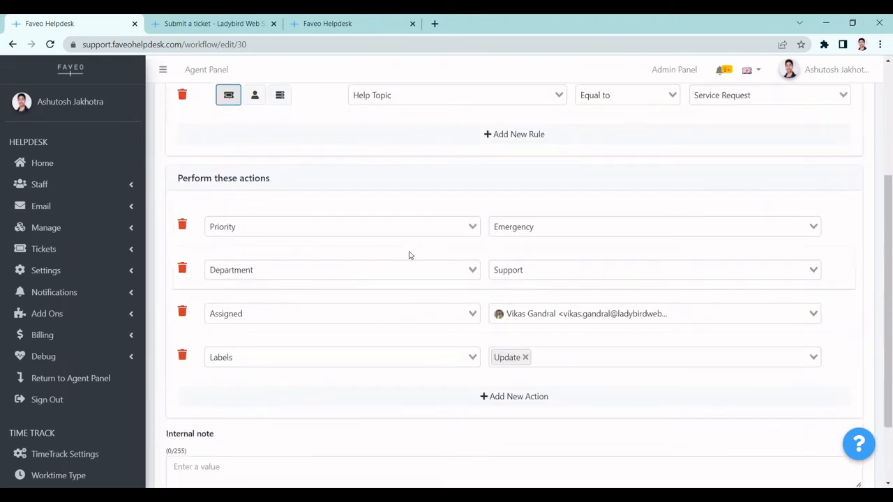
{"action": "left_click", "coordinate": [333, 21]}
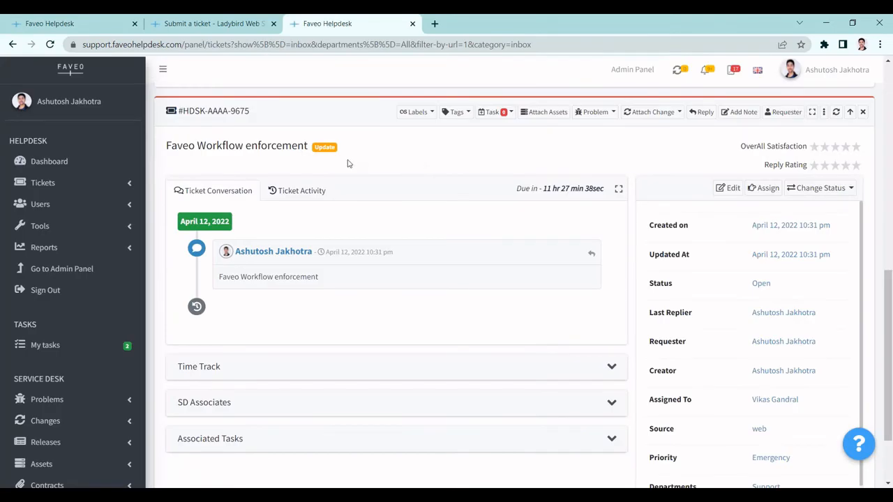
{"action": "left_click", "coordinate": [77, 23]}
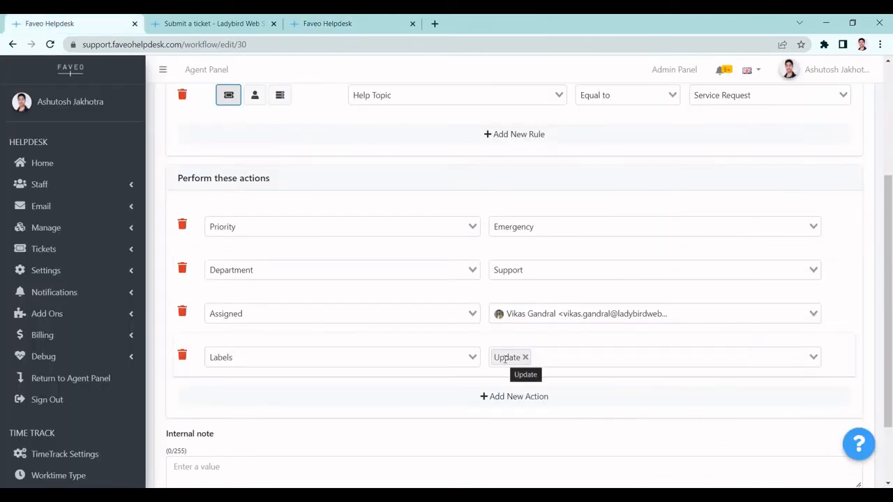
{"action": "left_click", "coordinate": [328, 23]}
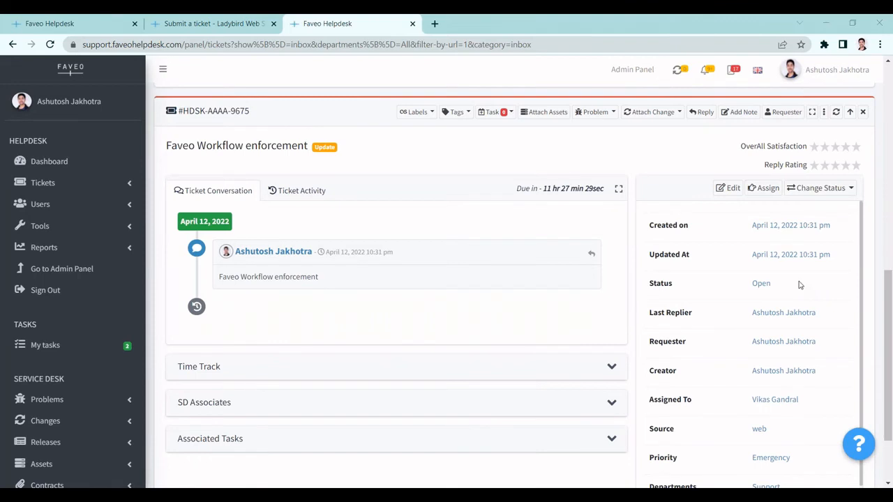
- Check the ticket's priority, department, assignee and SLA plan against the Service Request workflow's actions
{"action": "scroll", "coordinate": [769, 340], "scroll_direction": "down", "scroll_amount": 1}
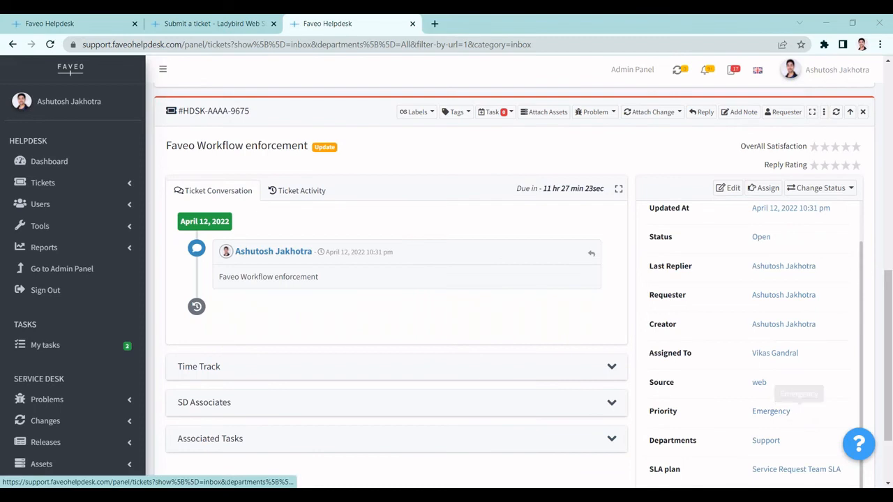
{"action": "left_click", "coordinate": [101, 19]}
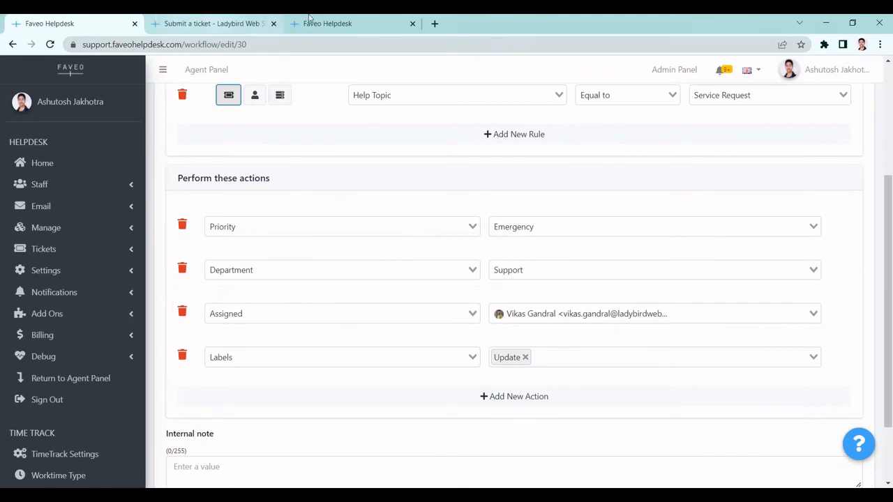
{"action": "left_click", "coordinate": [359, 18]}
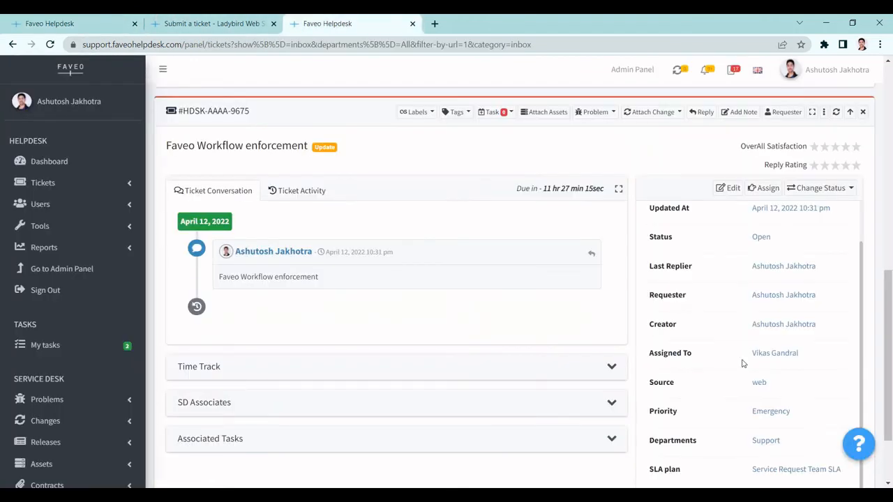
{"action": "left_click_drag", "start_coordinate": [747, 357], "coordinate": [805, 352]}
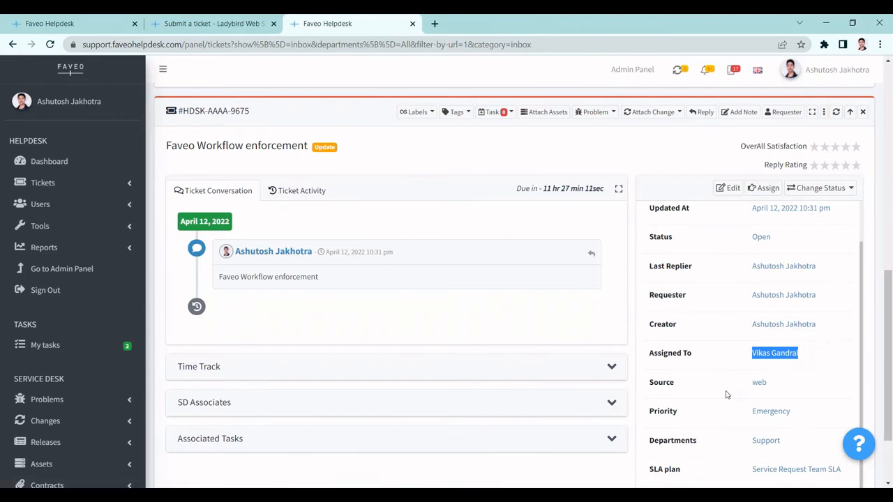
{"action": "scroll", "coordinate": [729, 394], "scroll_direction": "down", "scroll_amount": 1}
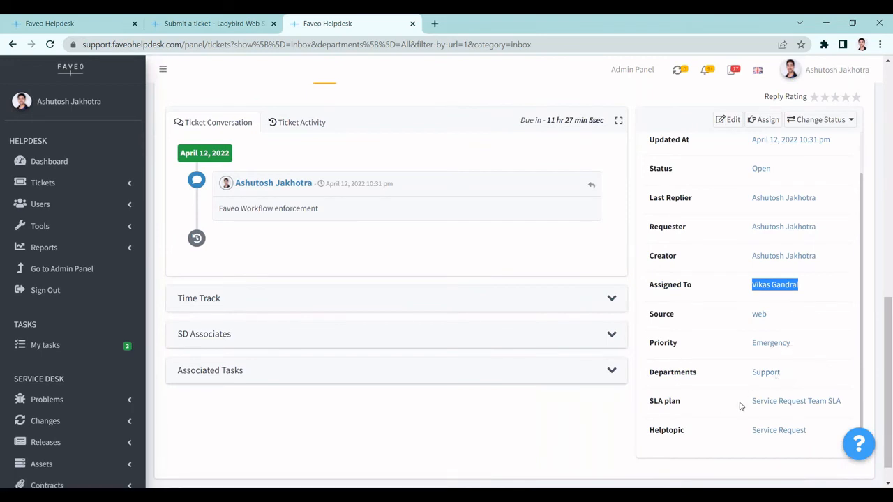
{"action": "left_click_drag", "start_coordinate": [740, 406], "coordinate": [842, 404]}
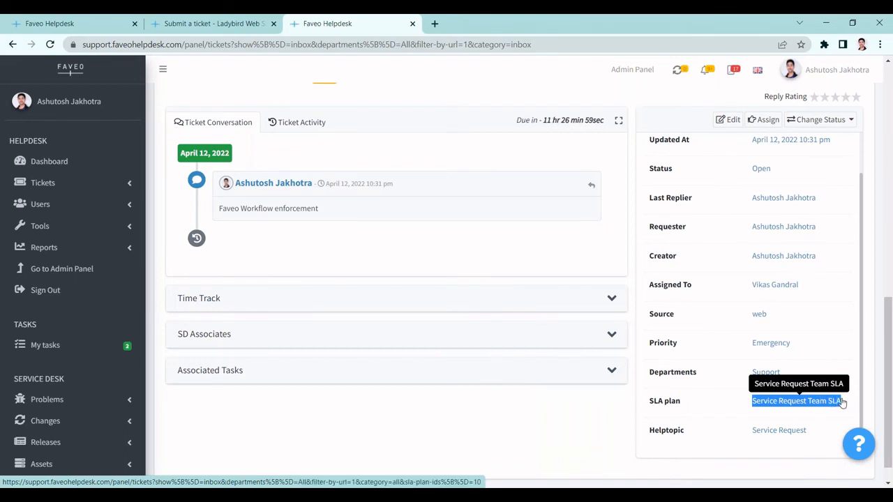
- Leave the workflow editor and return to the Admin Panel overview
{"action": "left_click", "coordinate": [2, 19]}
{"action": "scroll", "coordinate": [600, 203], "scroll_direction": "up", "scroll_amount": 3}
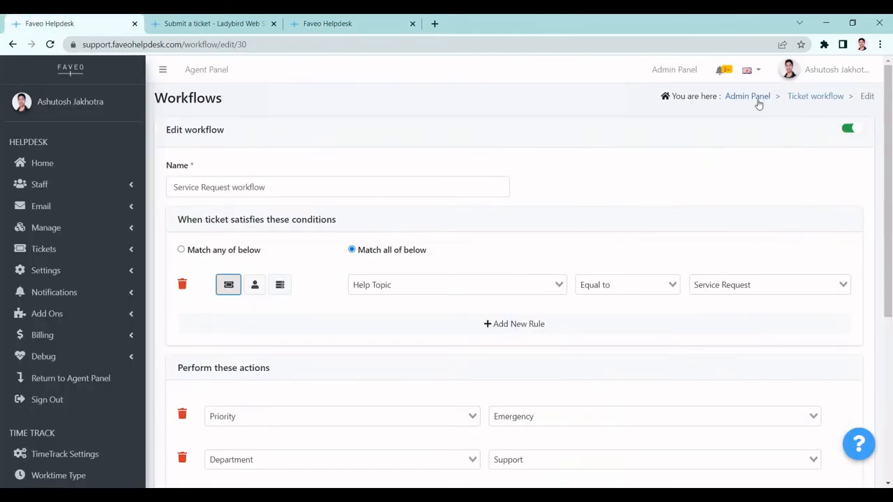
{"action": "left_click", "coordinate": [758, 98]}
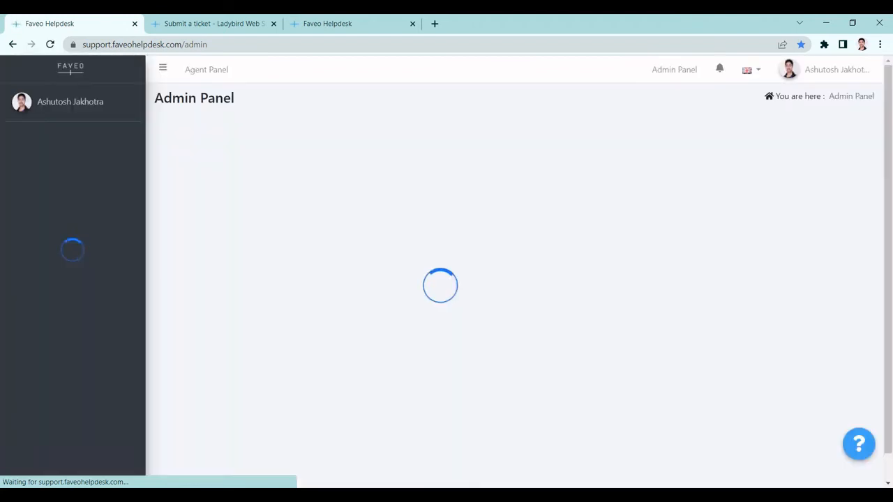
{"action": "scroll", "coordinate": [377, 278], "scroll_direction": "down", "scroll_amount": 2}
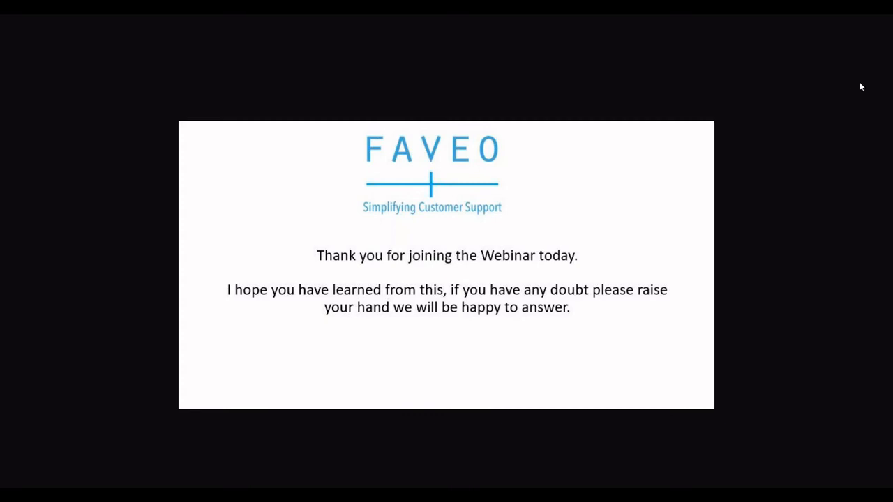
{"action": "key", "text": "XF86AudioMicMute"}
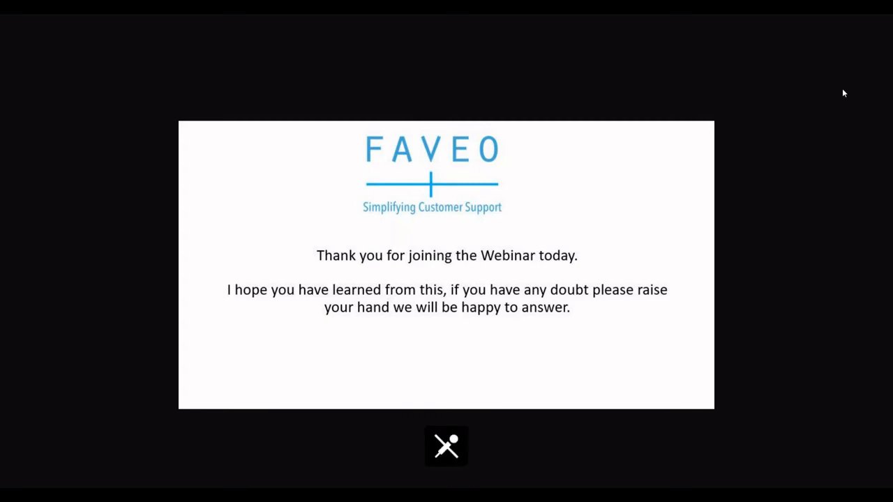
{"action": "key", "text": "XF86AudioMicMute"}
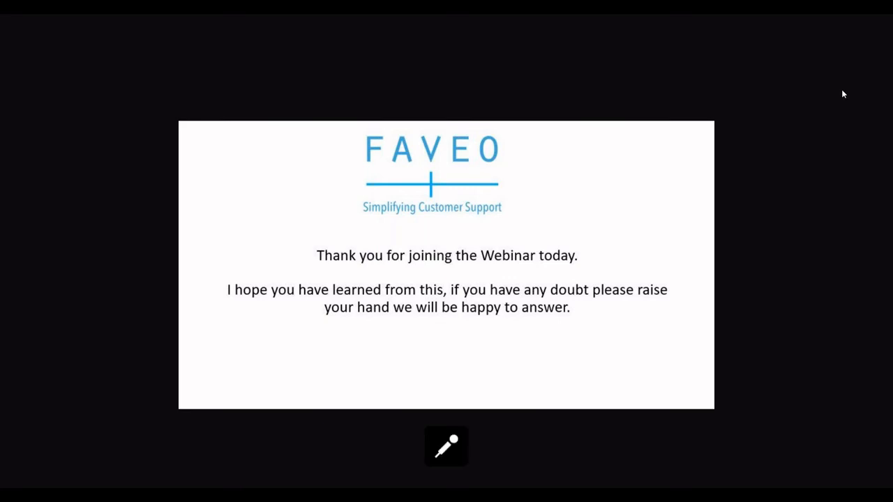